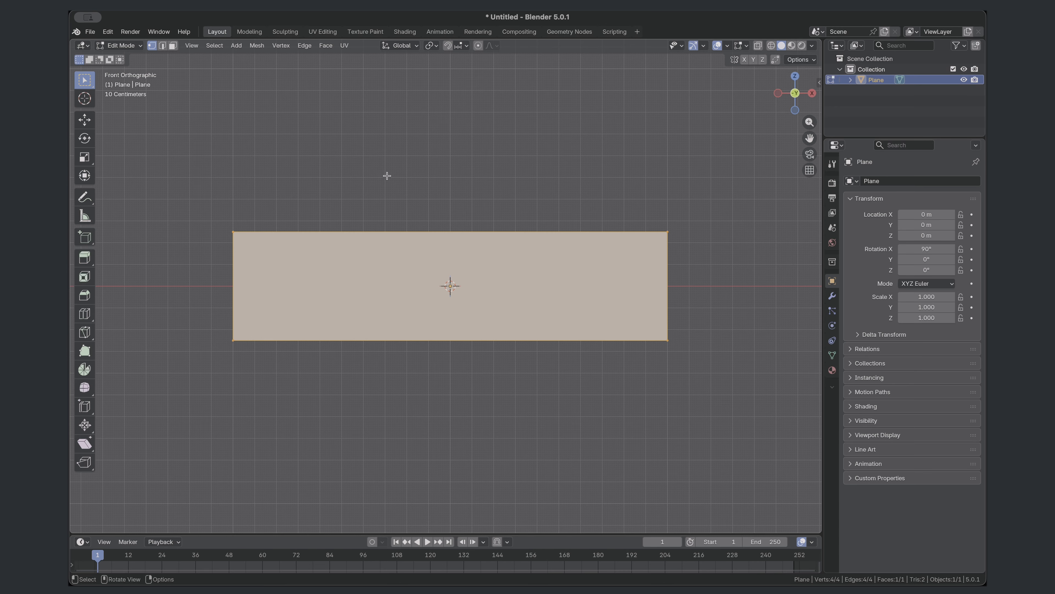
- Subdivide the plane's top and bottom edges with 2 cuts each
{"action": "left_click_drag", "start_coordinate": [154, 162], "coordinate": [696, 264]}
{"action": "right_click", "coordinate": [436, 226]}
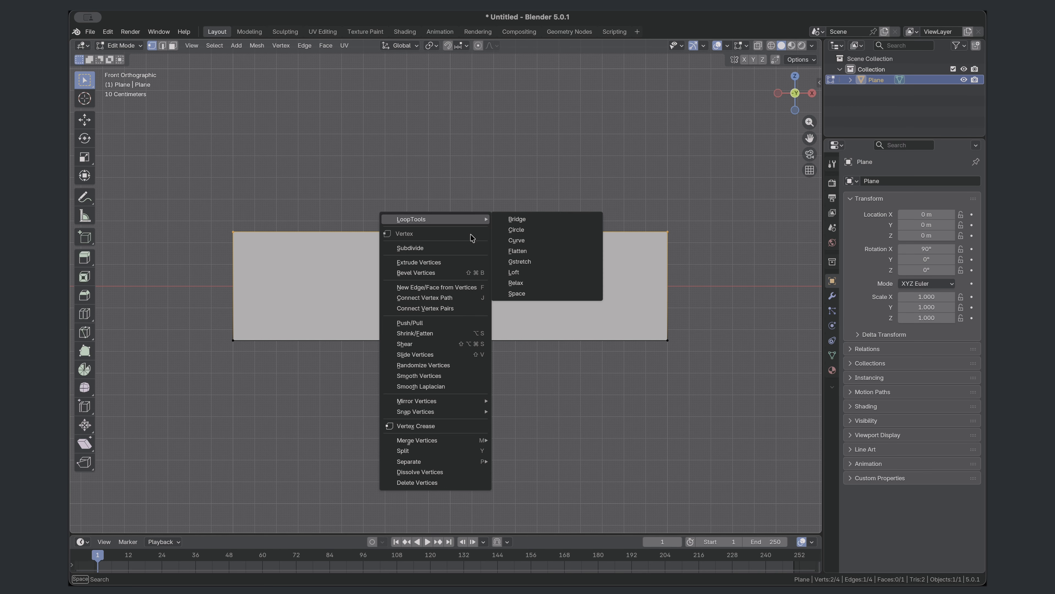
{"action": "left_click", "coordinate": [436, 245]}
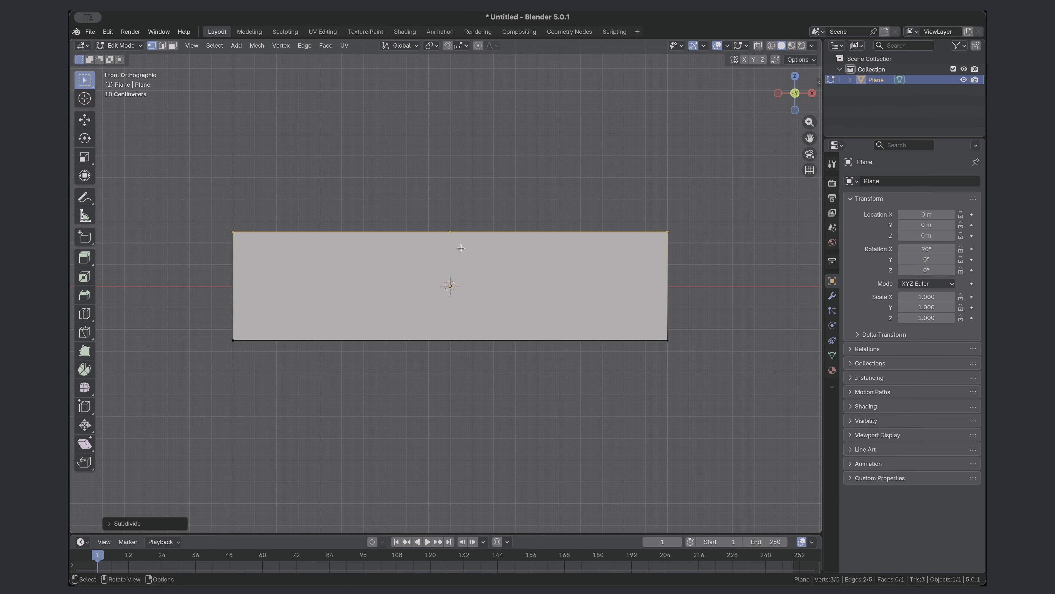
{"action": "left_click", "coordinate": [127, 523]}
{"action": "left_click", "coordinate": [243, 450]}
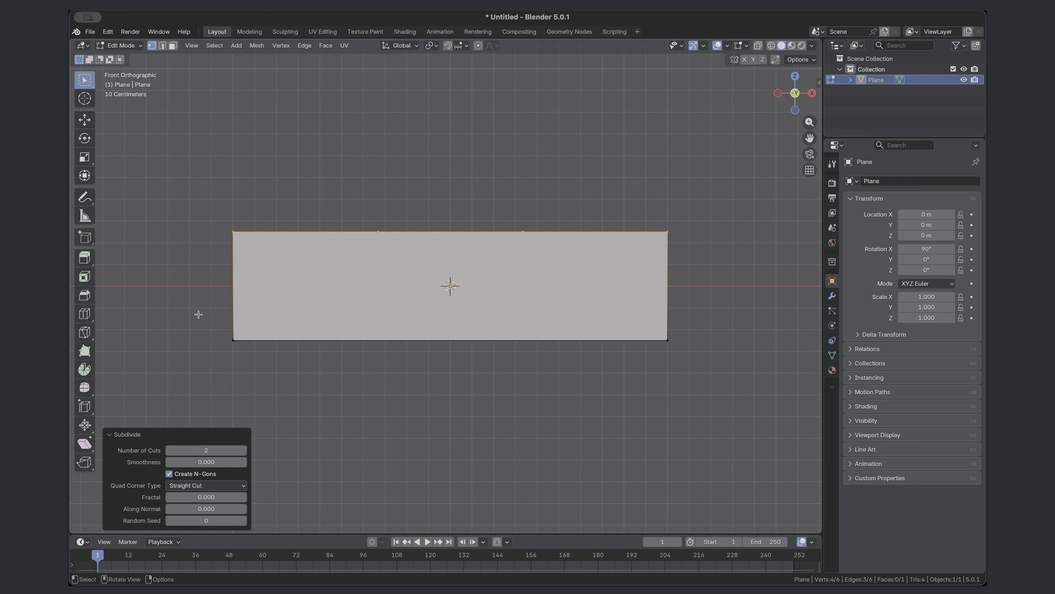
{"action": "left_click_drag", "start_coordinate": [198, 308], "coordinate": [753, 375]}
{"action": "right_click", "coordinate": [680, 339]}
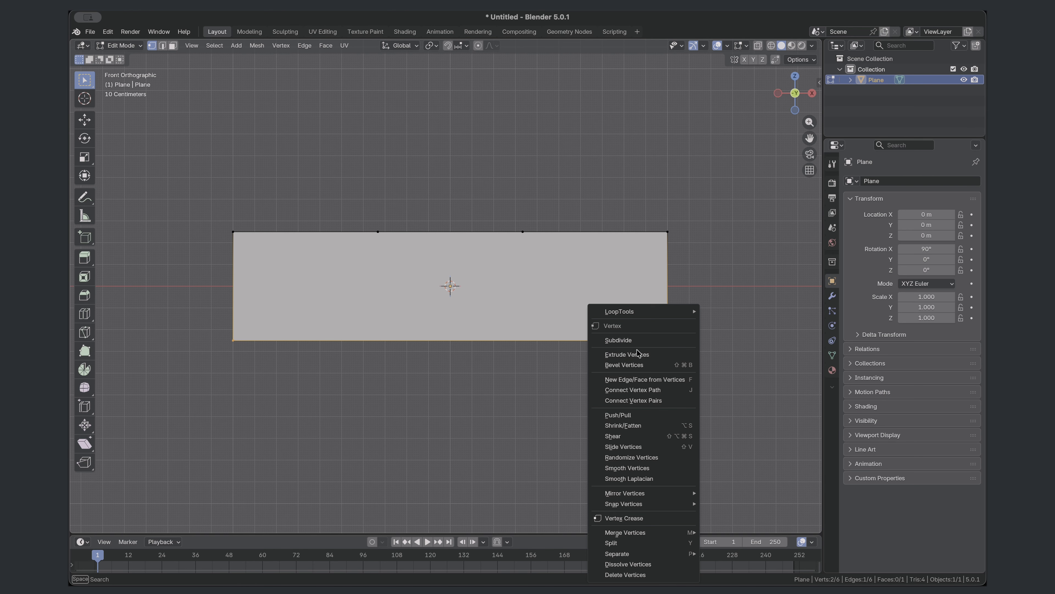
{"action": "left_click", "coordinate": [618, 341]}
- Subdivide the plane's left and right side edges with one cut each
{"action": "left_click_drag", "start_coordinate": [213, 223], "coordinate": [265, 353]}
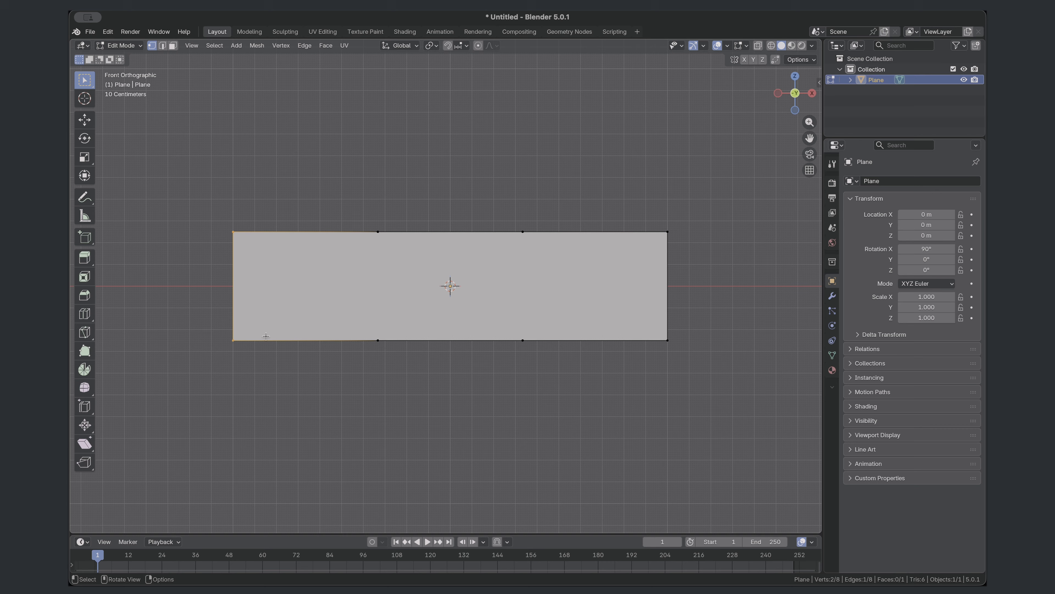
{"action": "right_click", "coordinate": [226, 289]}
{"action": "left_click", "coordinate": [226, 287]}
{"action": "left_click_drag", "start_coordinate": [741, 355], "coordinate": [663, 212]}
{"action": "right_click", "coordinate": [662, 212]}
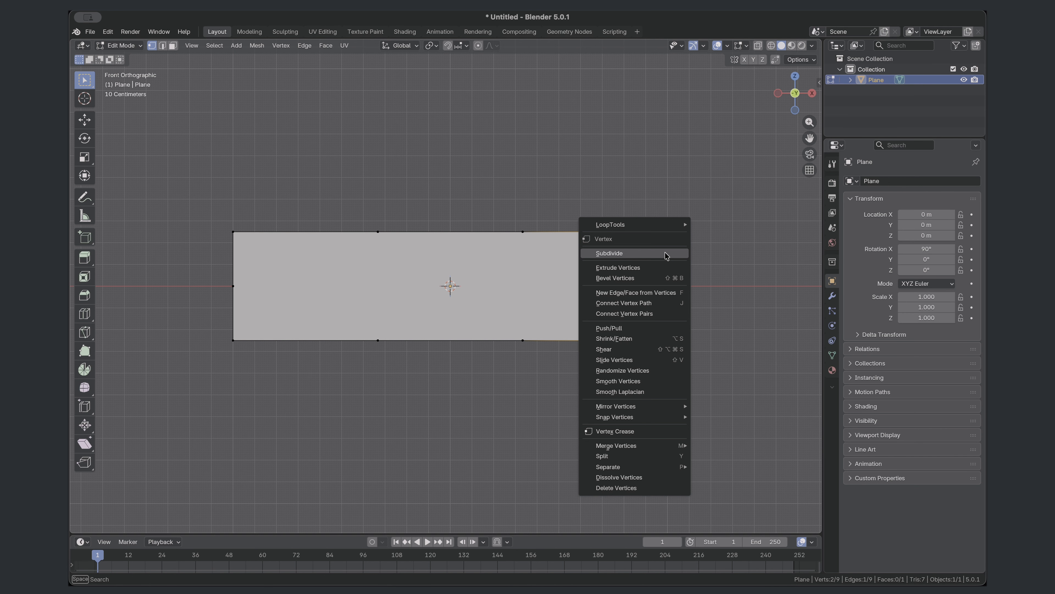
{"action": "left_click", "coordinate": [669, 256]}
- Scale the two side midpoint vertices outward along X to form pointed ends, and return to Object Mode
{"action": "left_click_drag", "start_coordinate": [725, 316], "coordinate": [190, 266]}
{"action": "key", "text": "s"}
{"action": "key", "text": "x"}
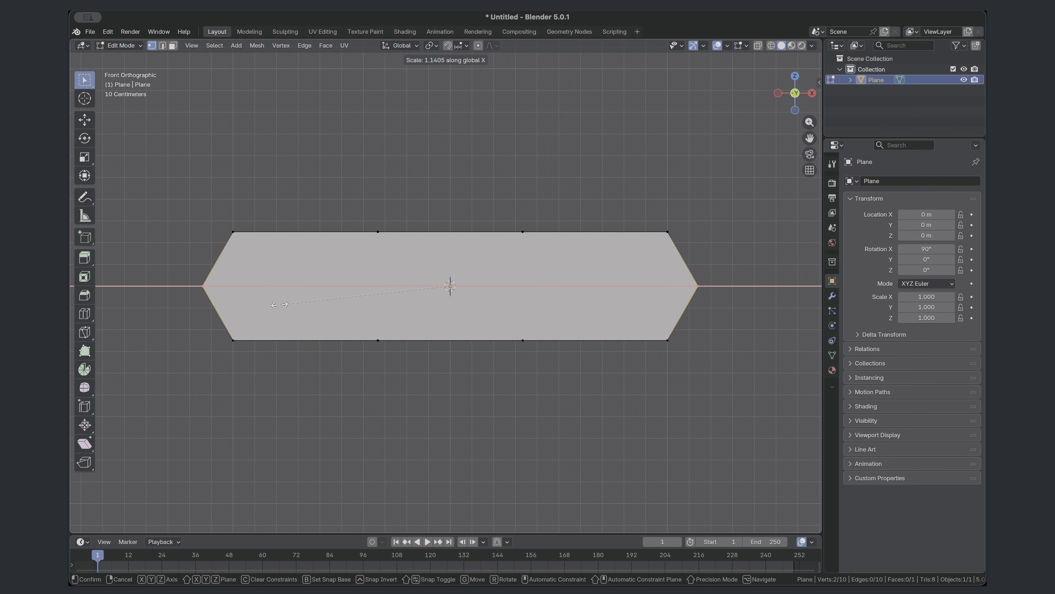
{"action": "left_click", "coordinate": [273, 304]}
{"action": "key", "text": "Tab"}
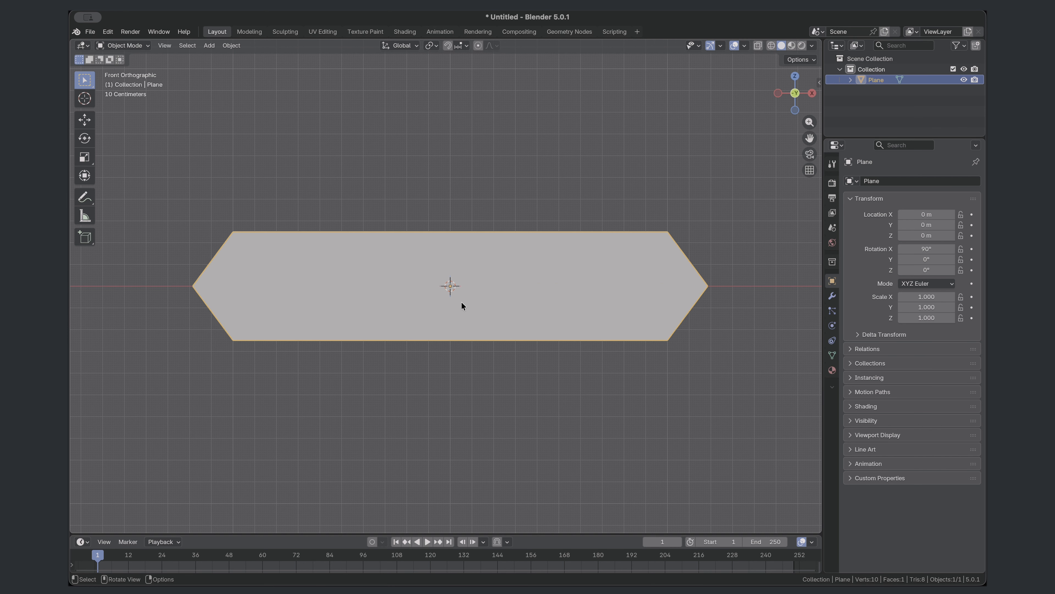
- Deselect the plane and turn on snapping with vertices as the snap target
{"action": "left_click", "coordinate": [406, 175]}
{"action": "left_click", "coordinate": [447, 43]}
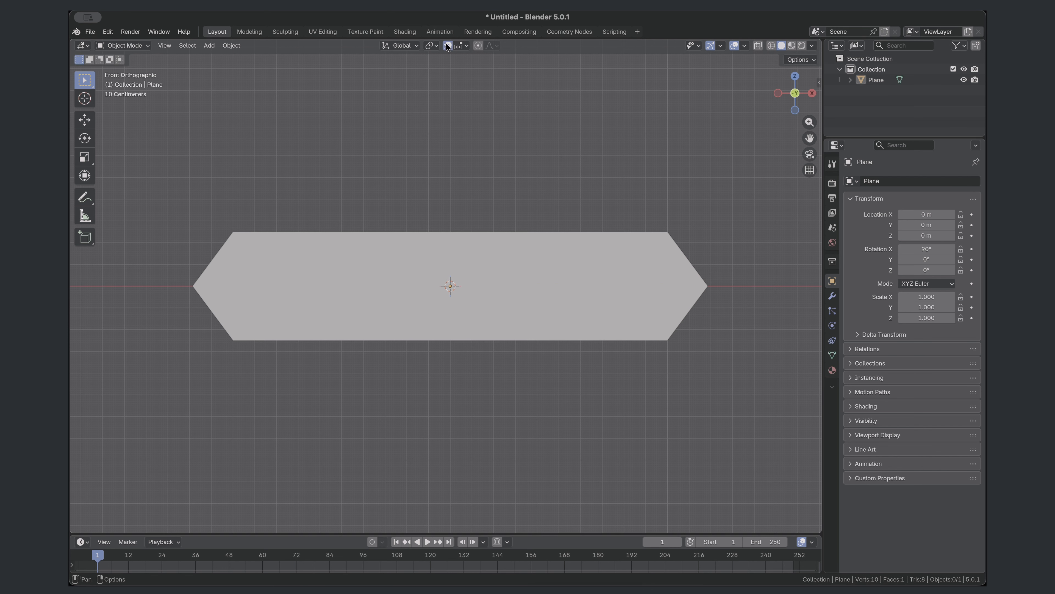
{"action": "left_click", "coordinate": [467, 44]}
{"action": "left_click", "coordinate": [426, 121]}
- Add an armature at the plane's centre and shorten its bone by moving the tip down about 0.83 m along Z
{"action": "left_click", "coordinate": [212, 45]}
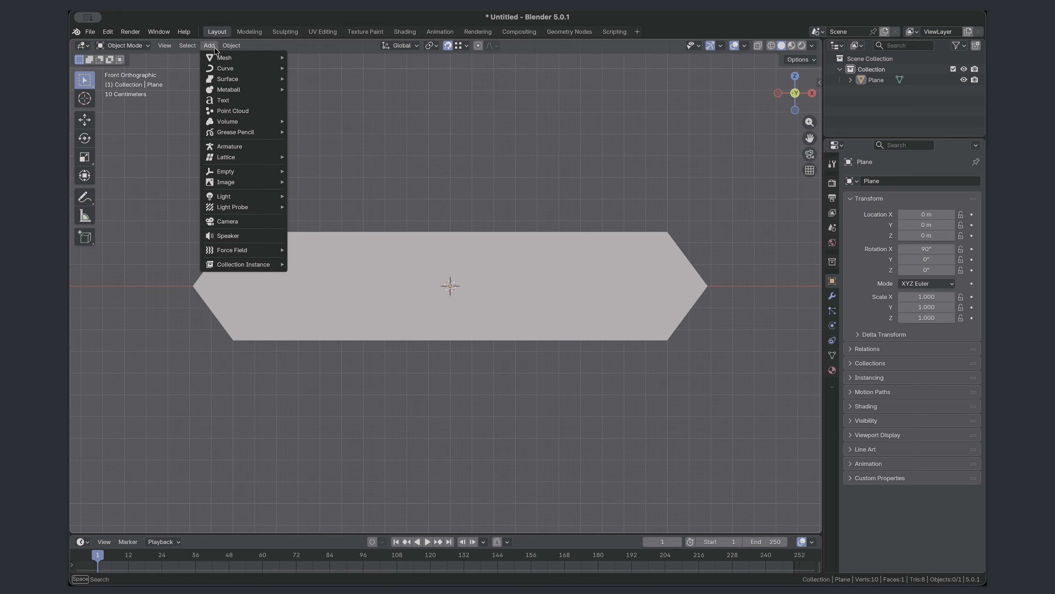
{"action": "left_click", "coordinate": [226, 149]}
{"action": "scroll", "coordinate": [452, 208], "scroll_direction": "down", "scroll_amount": 3}
{"action": "key", "text": "Tab"}
{"action": "key", "text": "e"}
{"action": "key", "text": "z"}
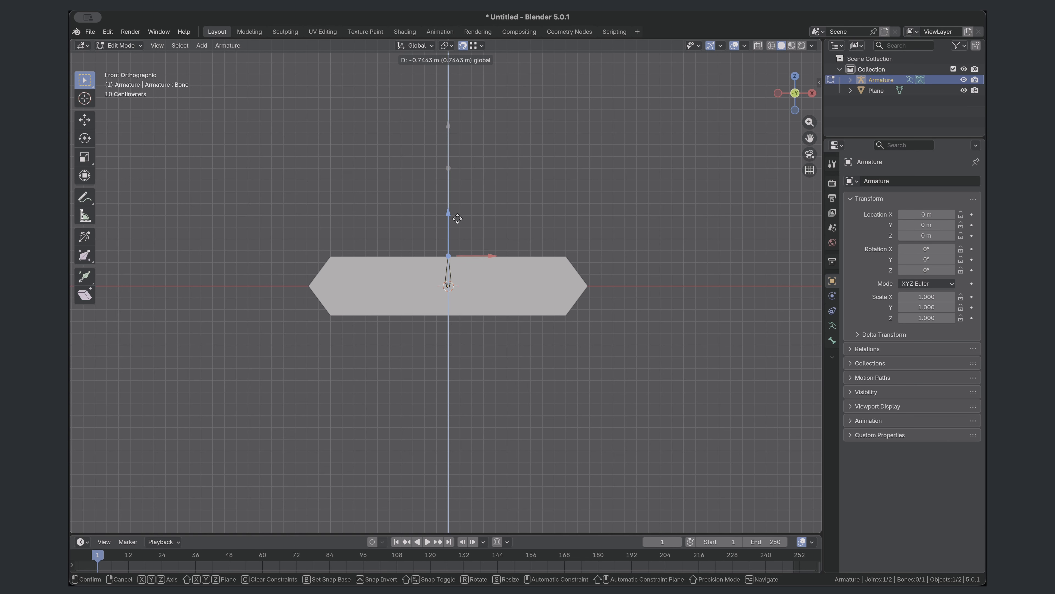
{"action": "left_click", "coordinate": [458, 221]}
- Duplicate the bone and snap the copy's base to the top-edge vertex just right of the centre
{"action": "scroll", "coordinate": [462, 291], "scroll_direction": "up", "scroll_amount": 2}
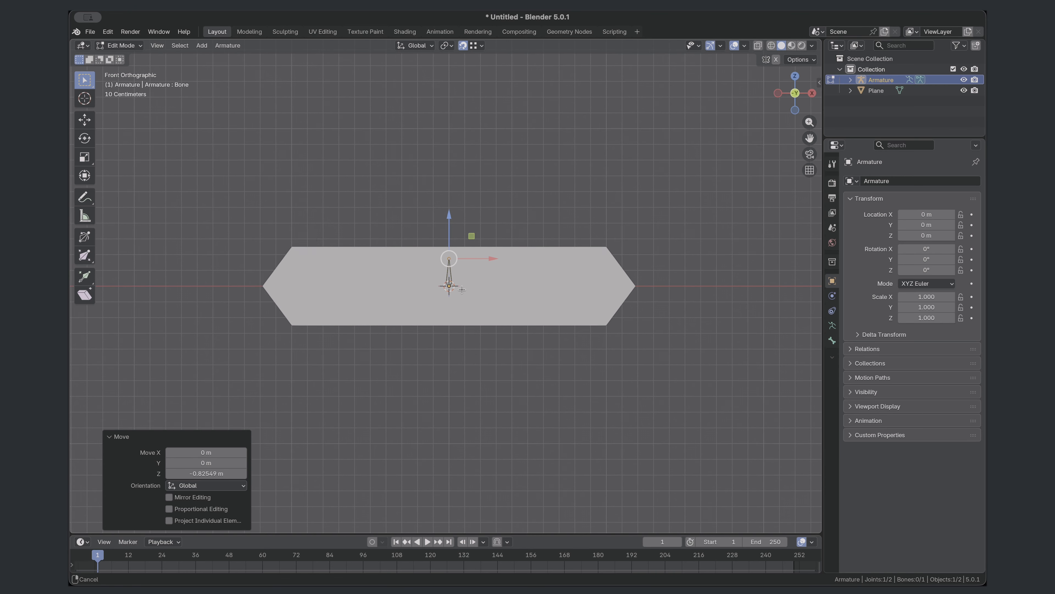
{"action": "scroll", "coordinate": [461, 289], "scroll_direction": "up", "scroll_amount": 2}
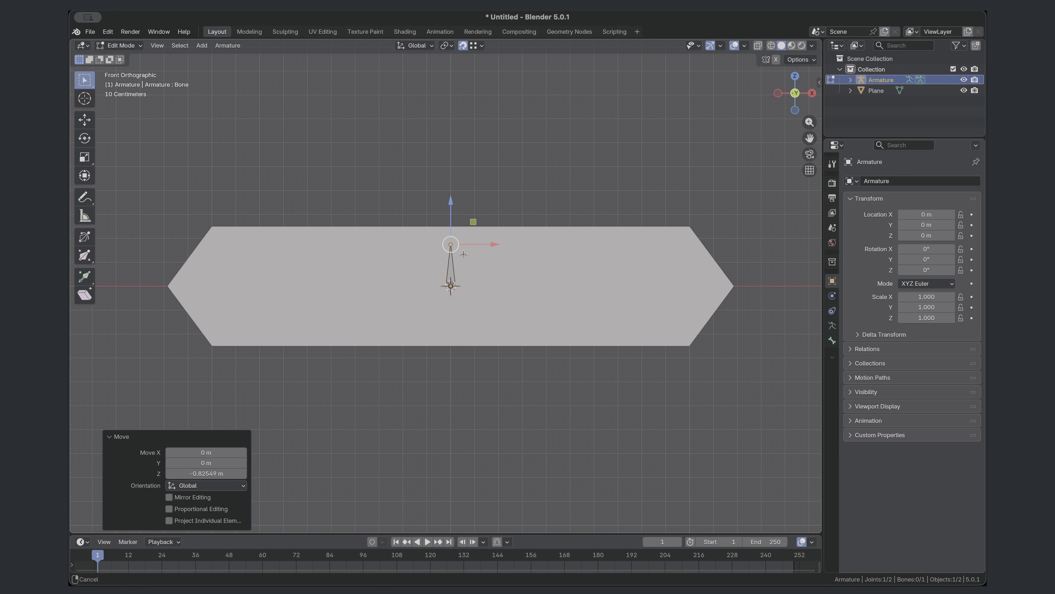
{"action": "left_click", "coordinate": [451, 267]}
{"action": "key", "text": "e"}
{"action": "key", "text": "z"}
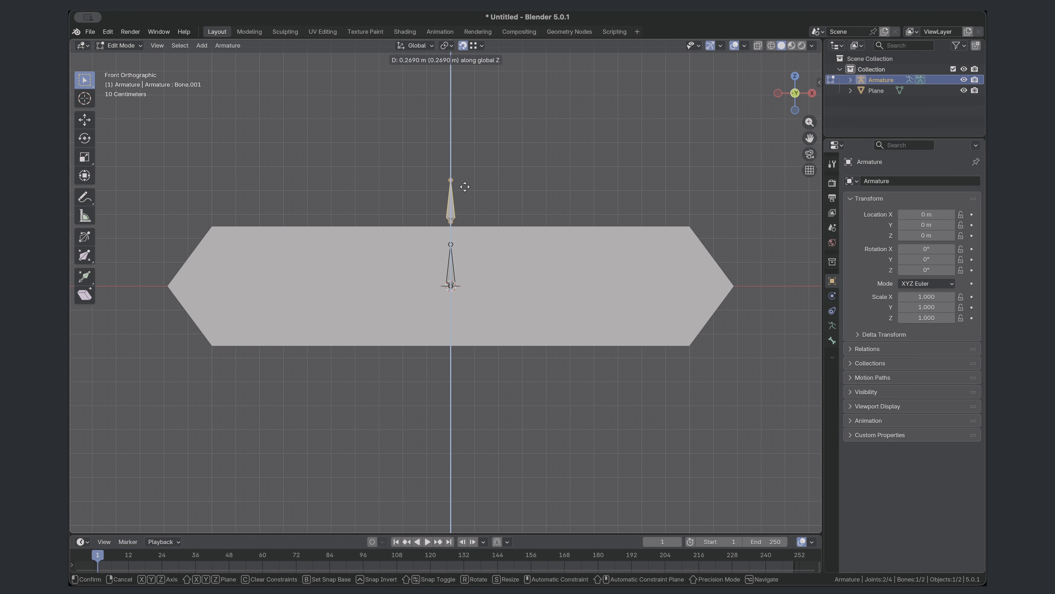
{"action": "left_click", "coordinate": [468, 179]}
{"action": "key", "text": "g"}
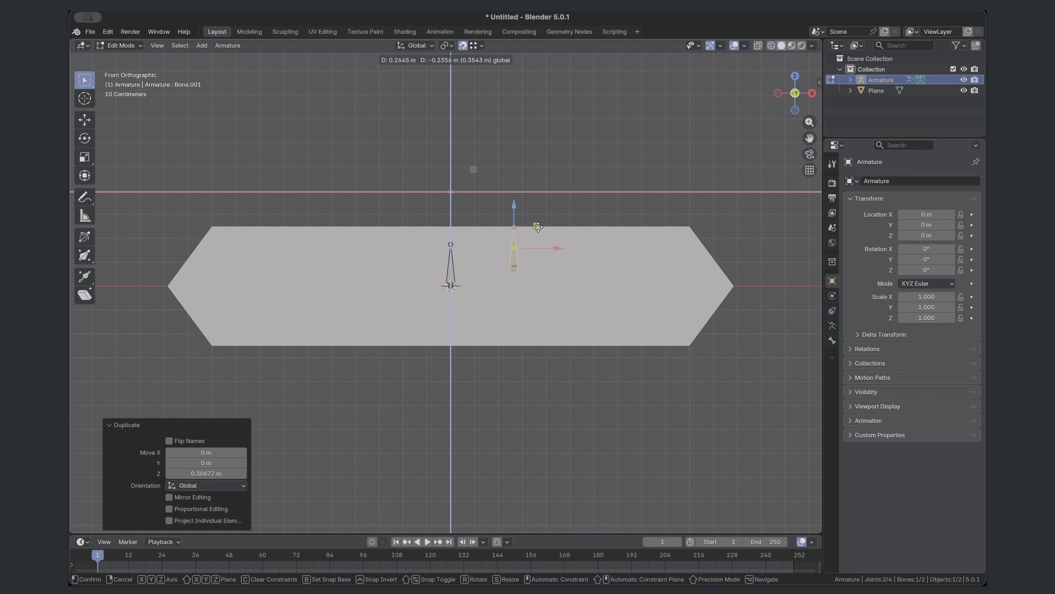
{"action": "left_click", "coordinate": [531, 227]}
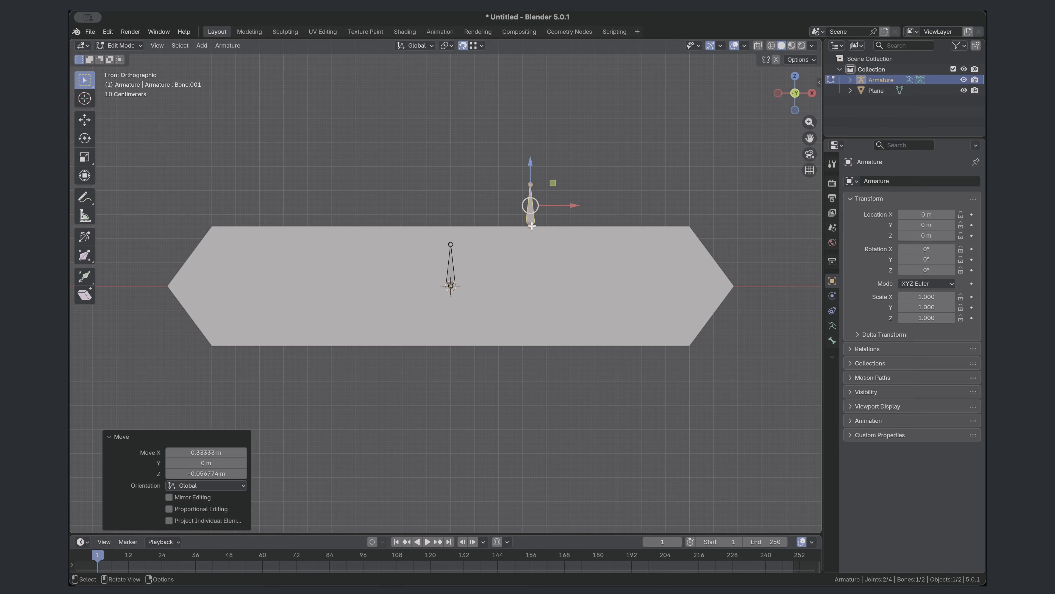
- Parent the copied bone to the central bone with Keep Offset
{"action": "left_click", "coordinate": [451, 267], "text": "shift"}
{"action": "key", "text": "ctrl+p"}
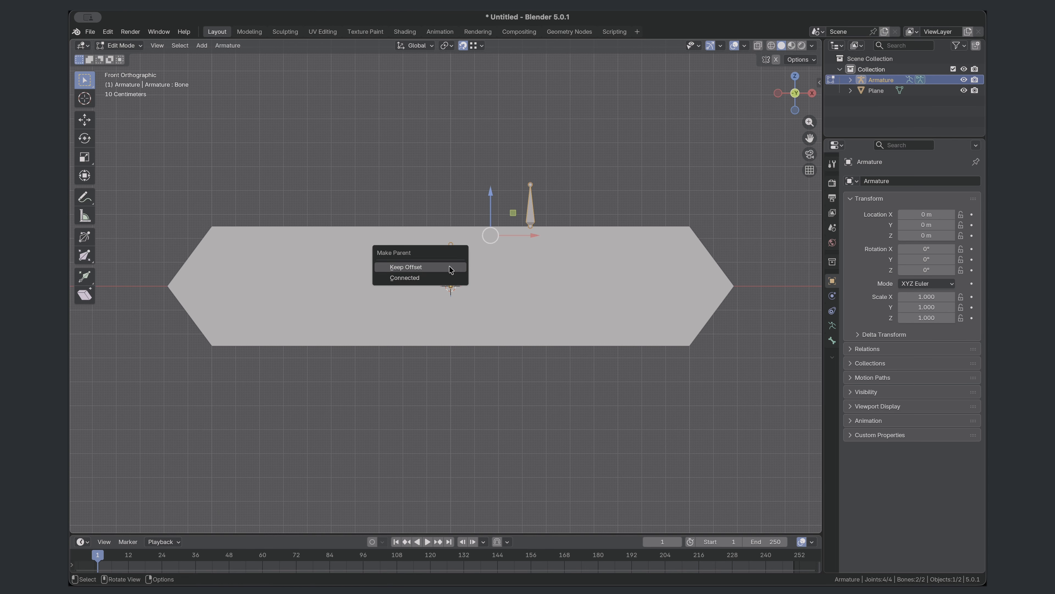
{"action": "left_click", "coordinate": [445, 268]}
- Duplicate the child bone onto the plane's top right corner, right tip, bottom right corner and the bottom-edge vertex right of centre
{"action": "left_click", "coordinate": [531, 211]}
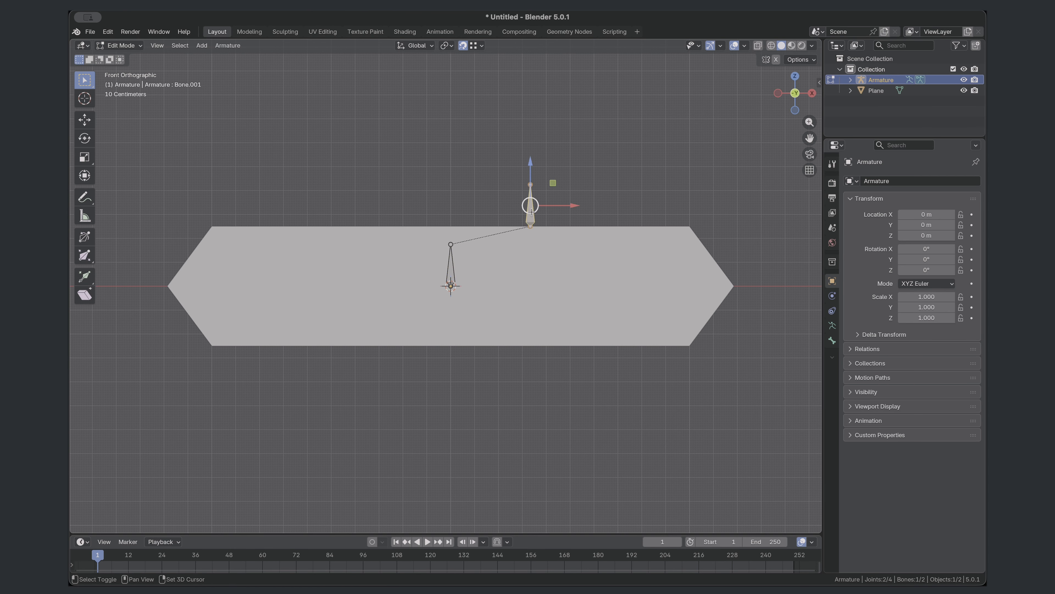
{"action": "key", "text": "shift+d"}
{"action": "key", "text": "x"}
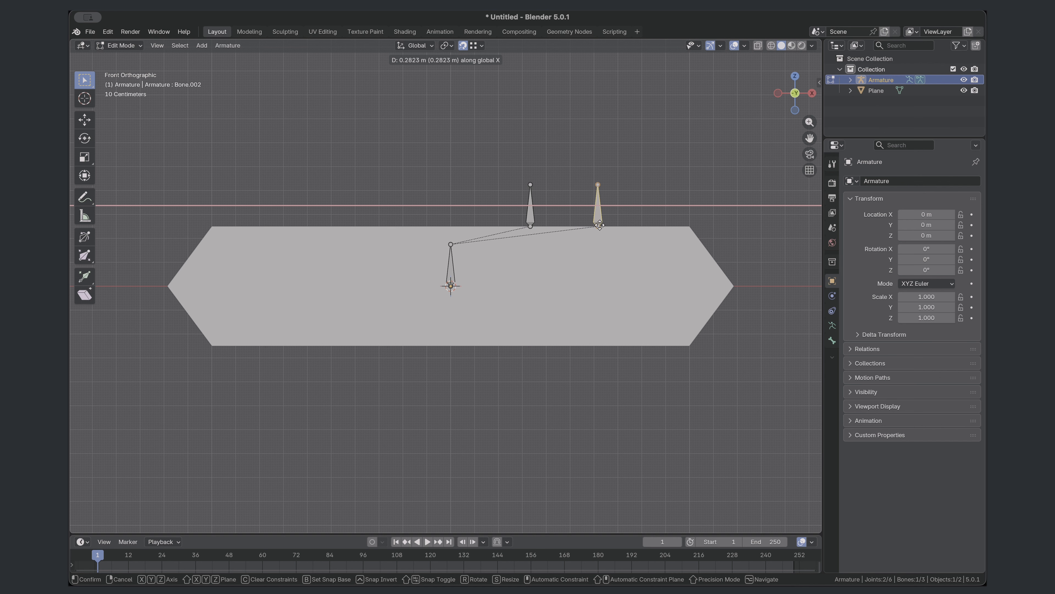
{"action": "left_click", "coordinate": [691, 225]}
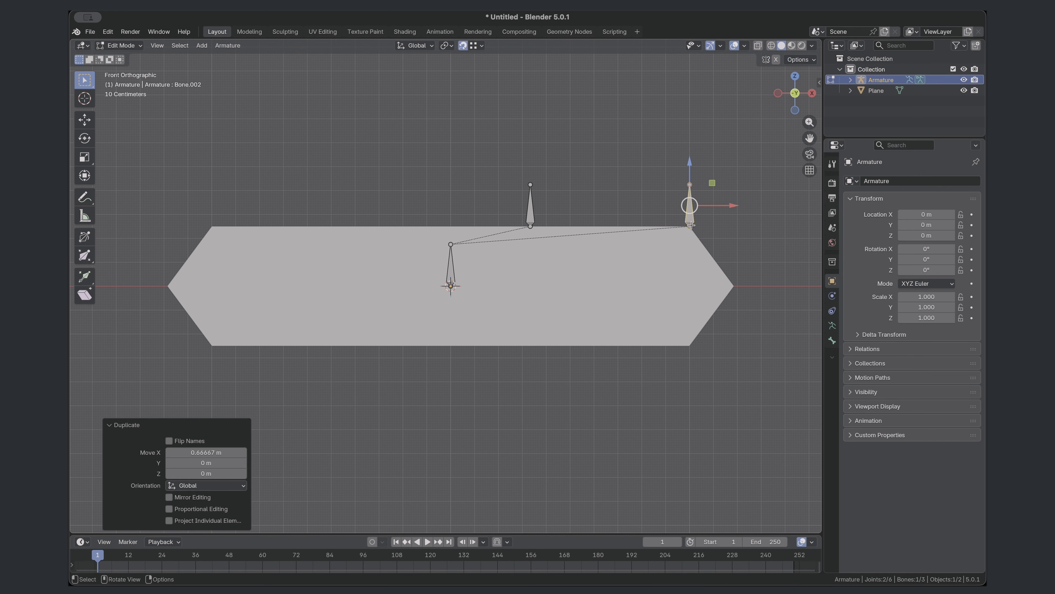
{"action": "key", "text": "shift+d"}
{"action": "left_click", "coordinate": [734, 284]}
{"action": "key", "text": "shift+d"}
{"action": "left_click", "coordinate": [690, 339]}
{"action": "key", "text": "shift+d"}
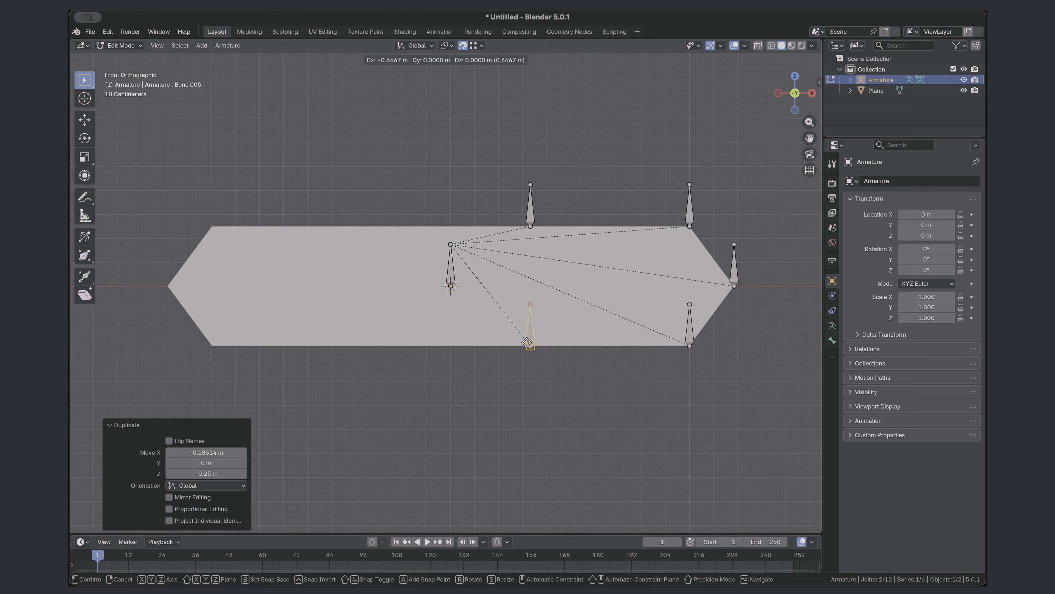
{"action": "left_click", "coordinate": [528, 340]}
- Rename the central bone MouthCtrl and the top bone nearest the centre MouthTopMiddle.L
{"action": "left_click", "coordinate": [451, 269]}
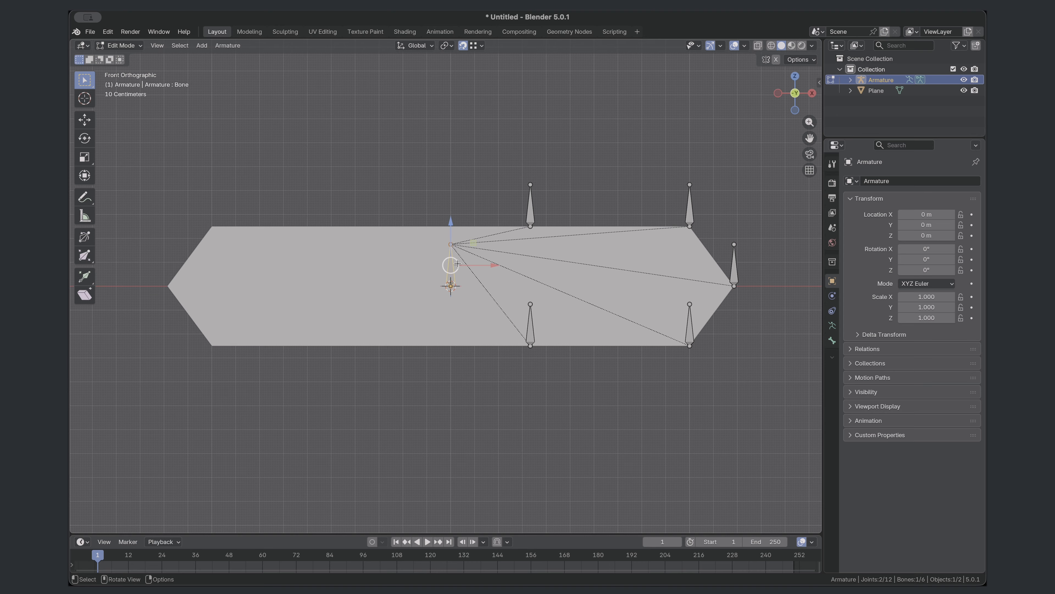
{"action": "key", "text": "F2"}
{"action": "type", "text": "MouthCtrl"}
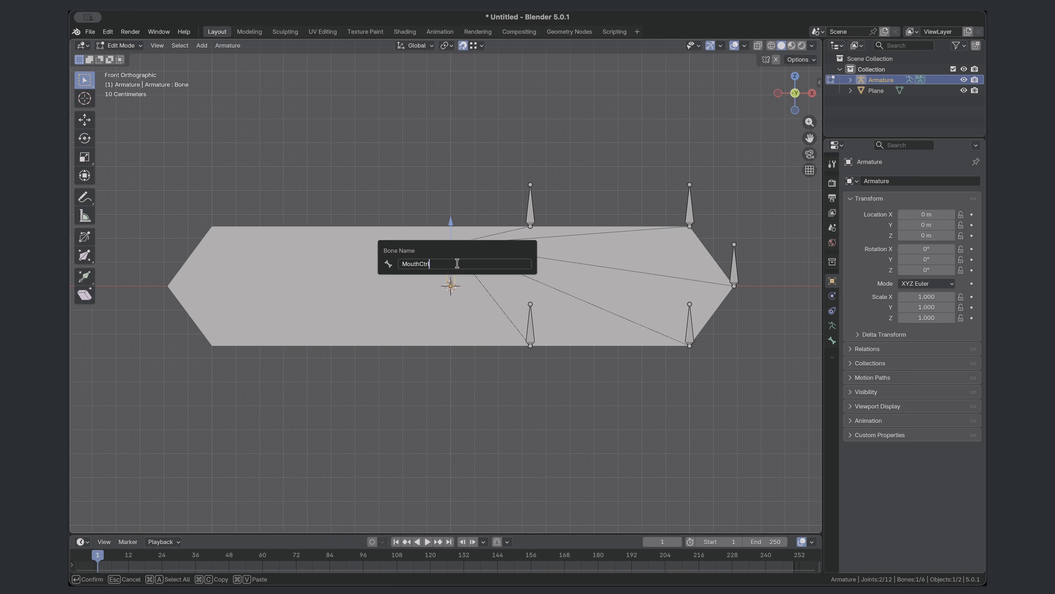
{"action": "key", "text": "Return"}
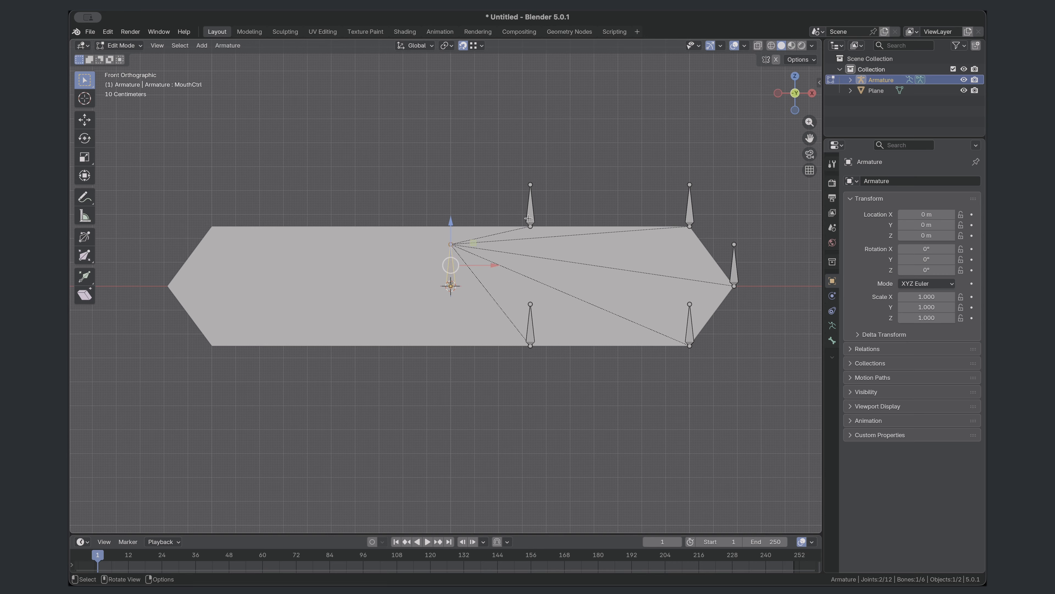
{"action": "left_click", "coordinate": [529, 214]}
{"action": "key", "text": "F2"}
{"action": "type", "text": "MouthT"}
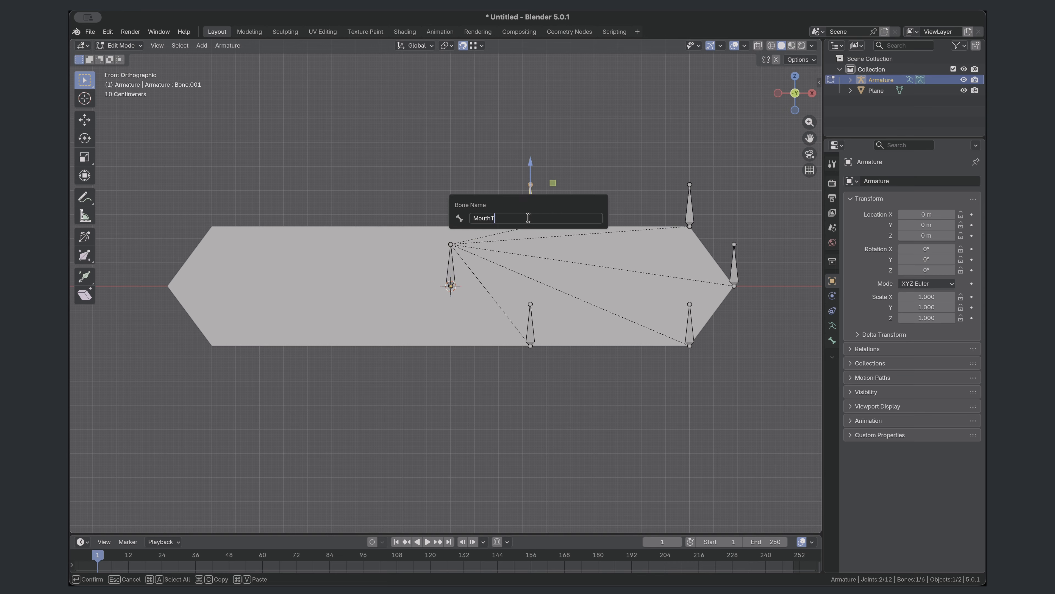
{"action": "type", "text": "opMiddle"}
{"action": "key", "text": "Return"}
- Rename the top right corner bone MouthTopCorner.L and the right tip bone MouthCorner.L
{"action": "left_click", "coordinate": [688, 205]}
{"action": "key", "text": "F2"}
{"action": "type", "text": "MouthTopCorner.L"}
{"action": "key", "text": "Return"}
{"action": "left_click", "coordinate": [733, 266]}
{"action": "key", "text": "F2"}
{"action": "type", "text": "MouthCorner.L"}
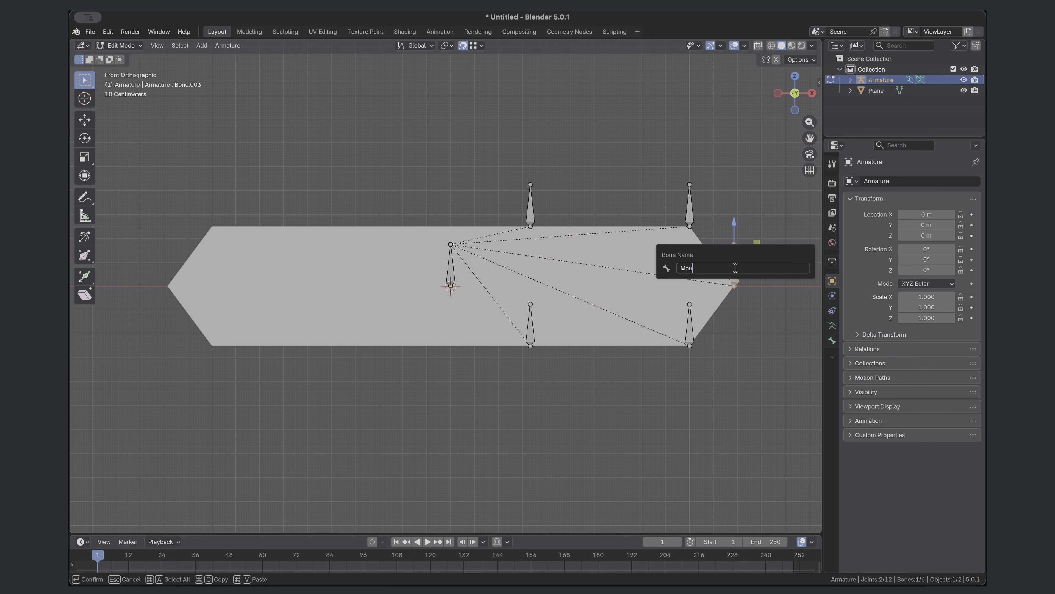
{"action": "key", "text": "Return"}
- Rename the bottom right corner bone MouthBottomCorner.L and the bottom bone nearest the centre MouthBottomMiddle.L
{"action": "left_click", "coordinate": [690, 322]}
{"action": "key", "text": "F2"}
{"action": "type", "text": "MouthBottomCorner.L"}
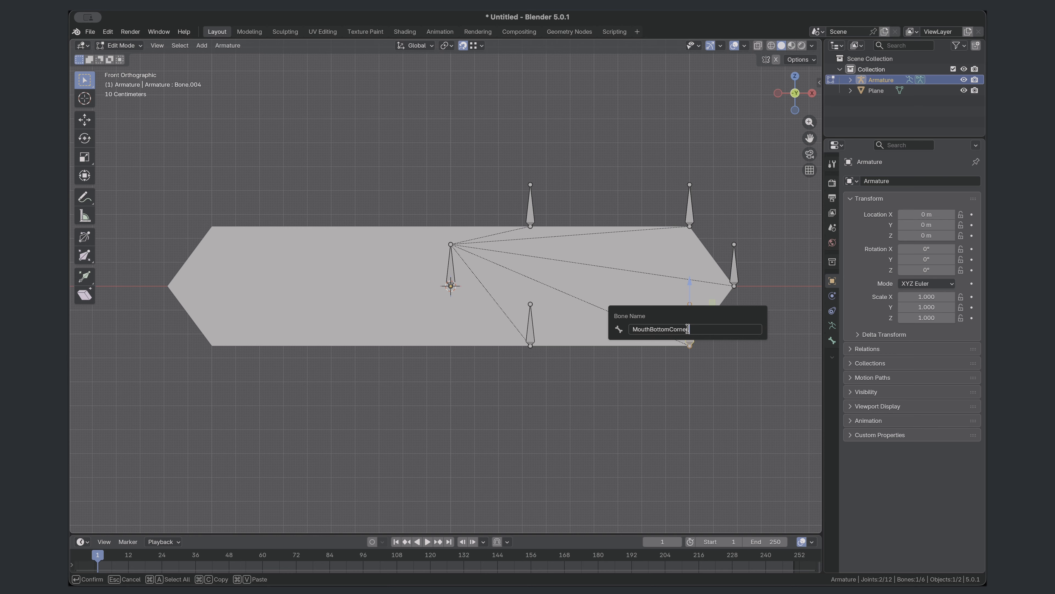
{"action": "key", "text": "Return"}
{"action": "left_click", "coordinate": [530, 329]}
{"action": "key", "text": "F2"}
{"action": "type", "text": "MouthBottomMiddle.L"}
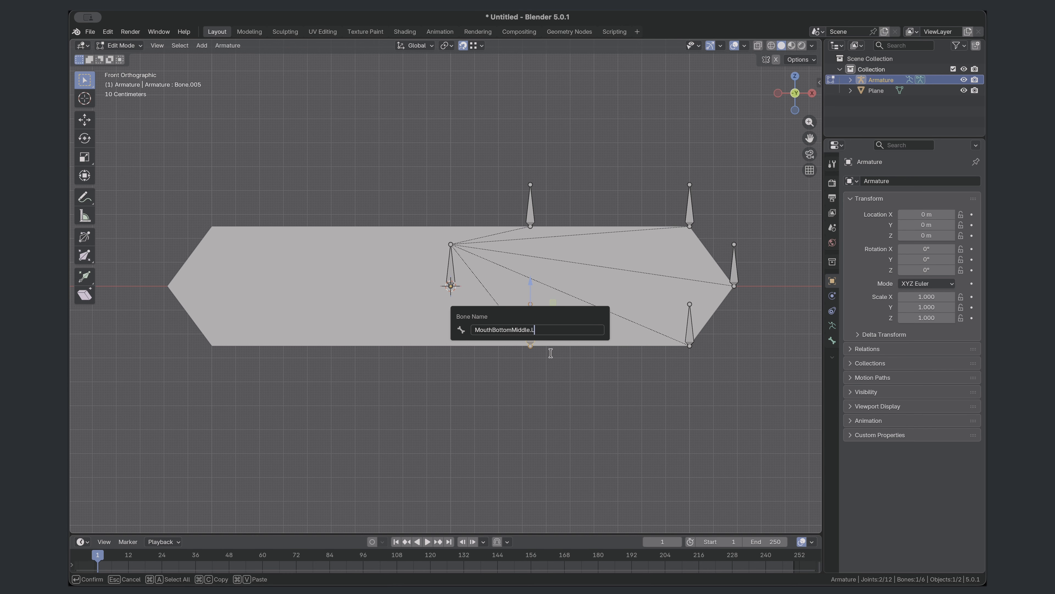
{"action": "key", "text": "Return"}
- Symmetrize all the bones onto the plane's left half and check the names of the mirrored bones
{"action": "key", "text": "a"}
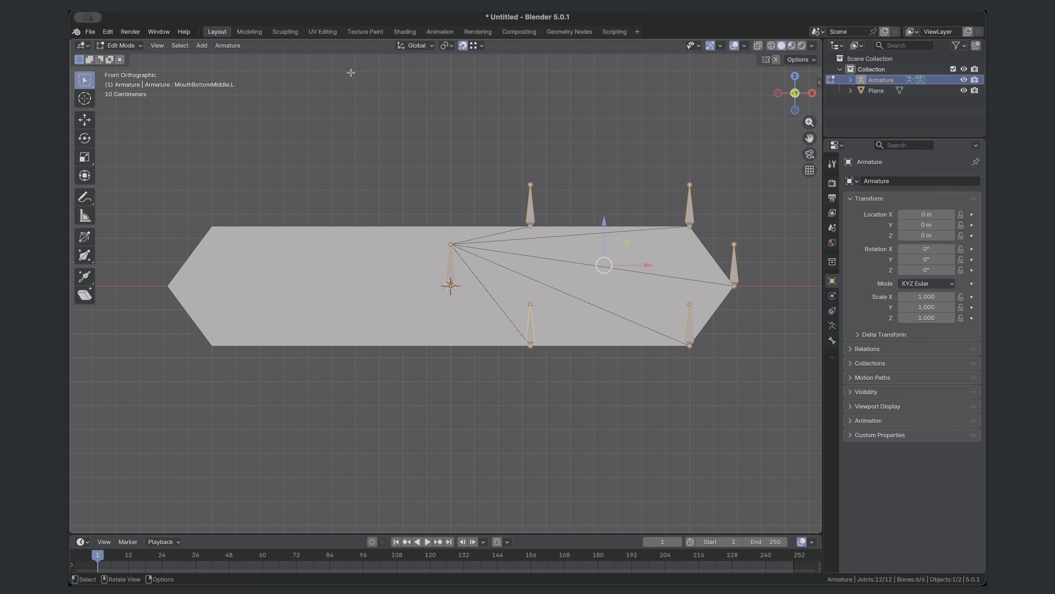
{"action": "left_click", "coordinate": [227, 45]}
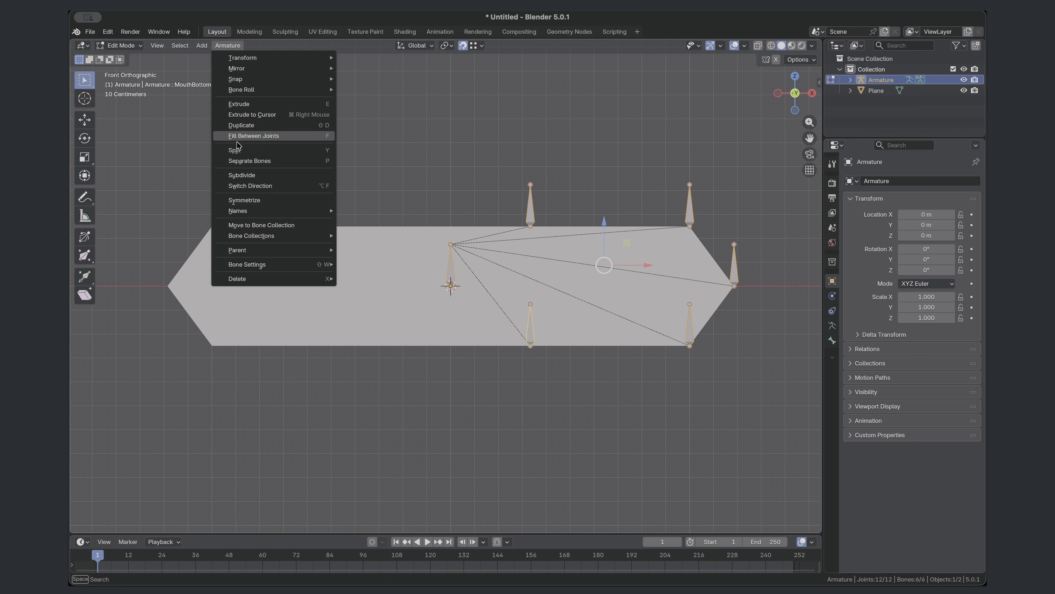
{"action": "left_click", "coordinate": [269, 202]}
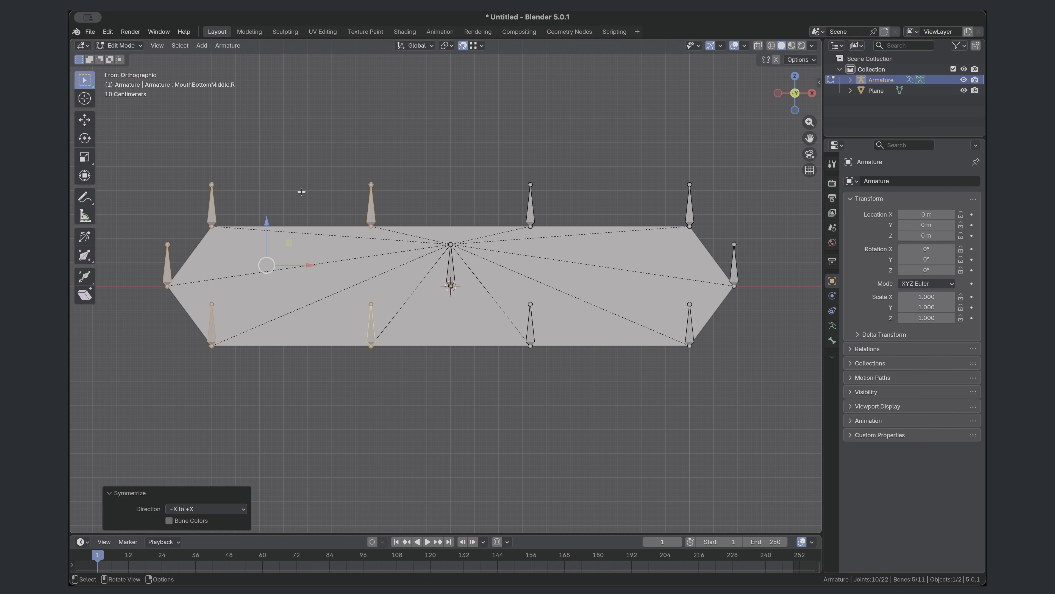
{"action": "left_click", "coordinate": [374, 211]}
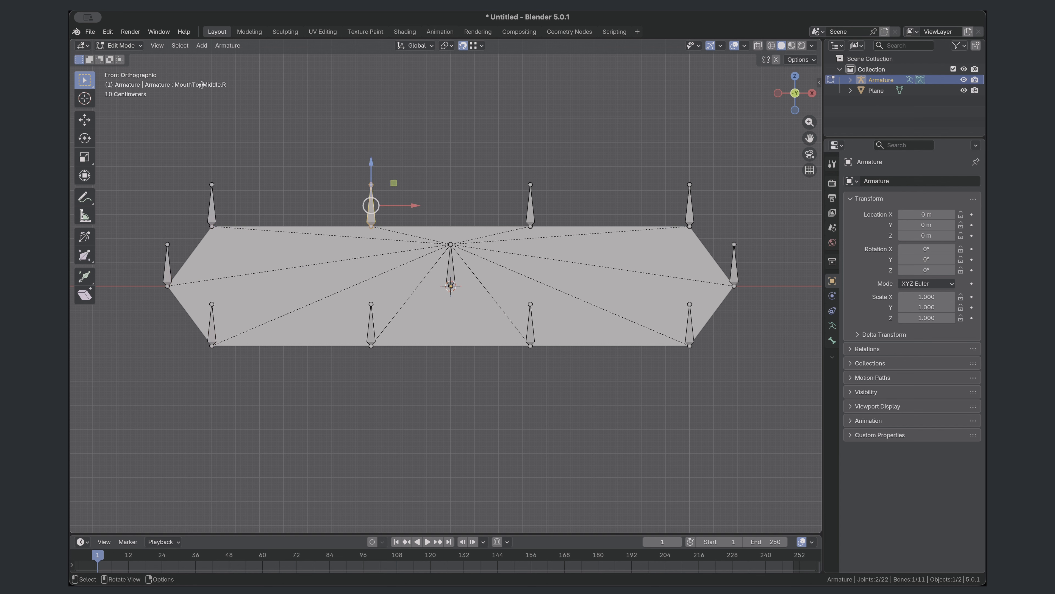
{"action": "left_click", "coordinate": [212, 220]}
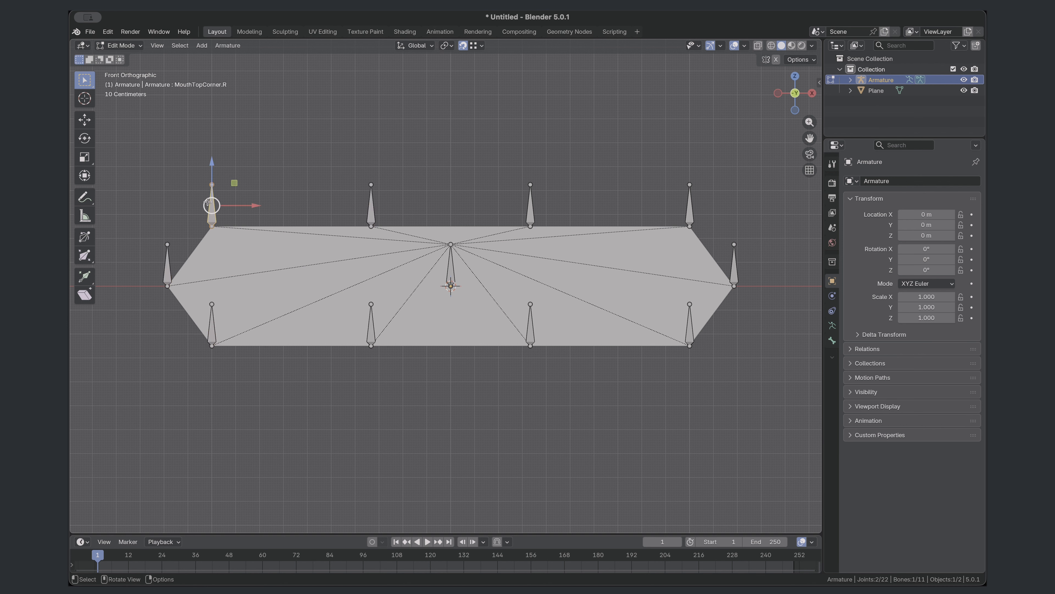
{"action": "left_click", "coordinate": [167, 271]}
{"action": "left_click", "coordinate": [211, 331]}
{"action": "left_click", "coordinate": [372, 334]}
{"action": "key", "text": "alt+a"}
- Duplicate the central MouthCtrl bone and move the copy about 0.41 m up along Z, above the plane
{"action": "left_click", "coordinate": [452, 272]}
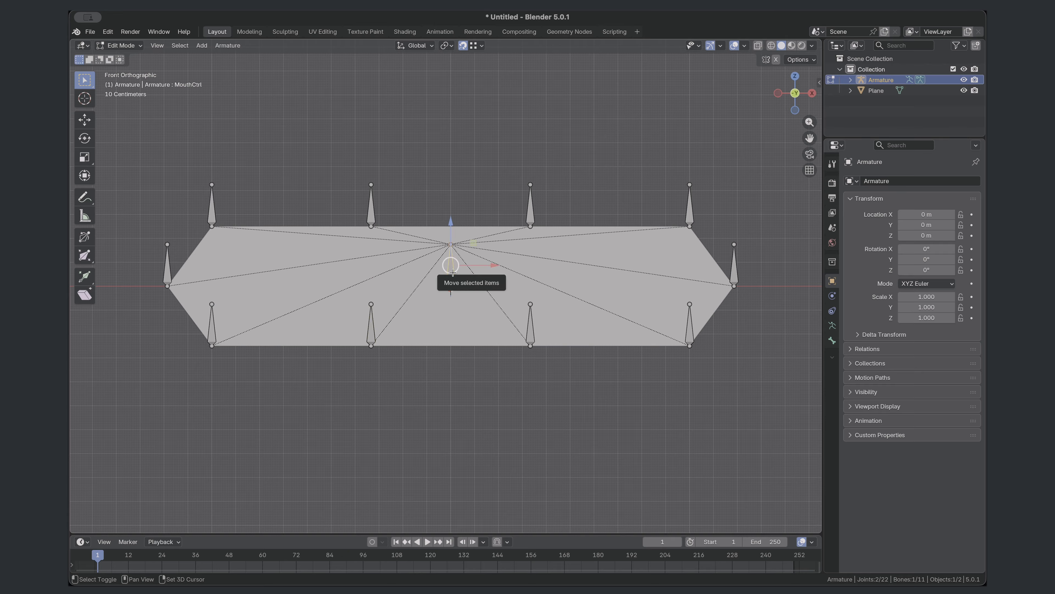
{"action": "key", "text": "shift+d"}
{"action": "key", "text": "z"}
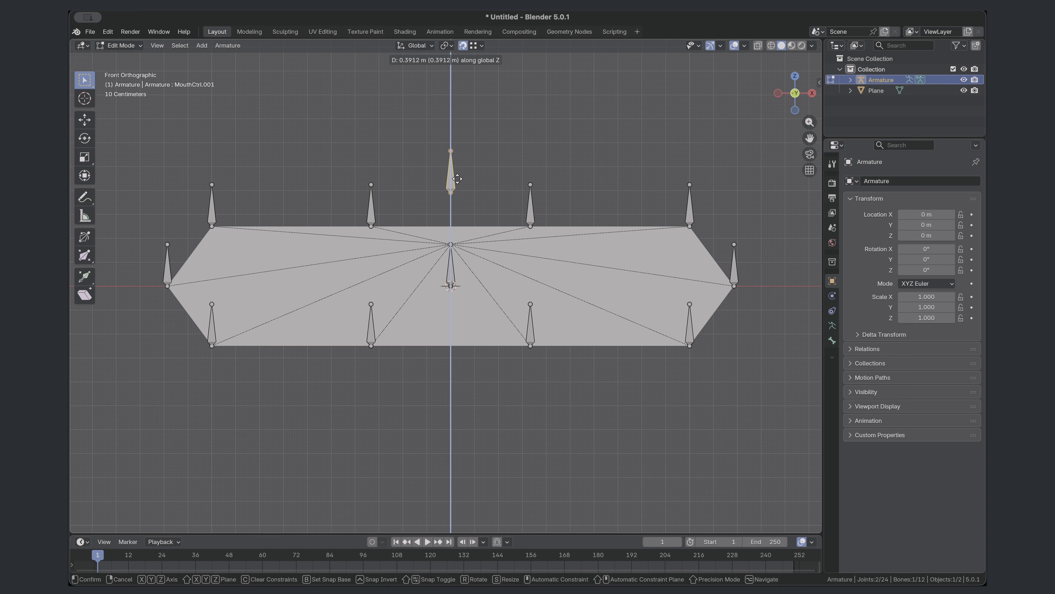
{"action": "left_click", "coordinate": [457, 174]}
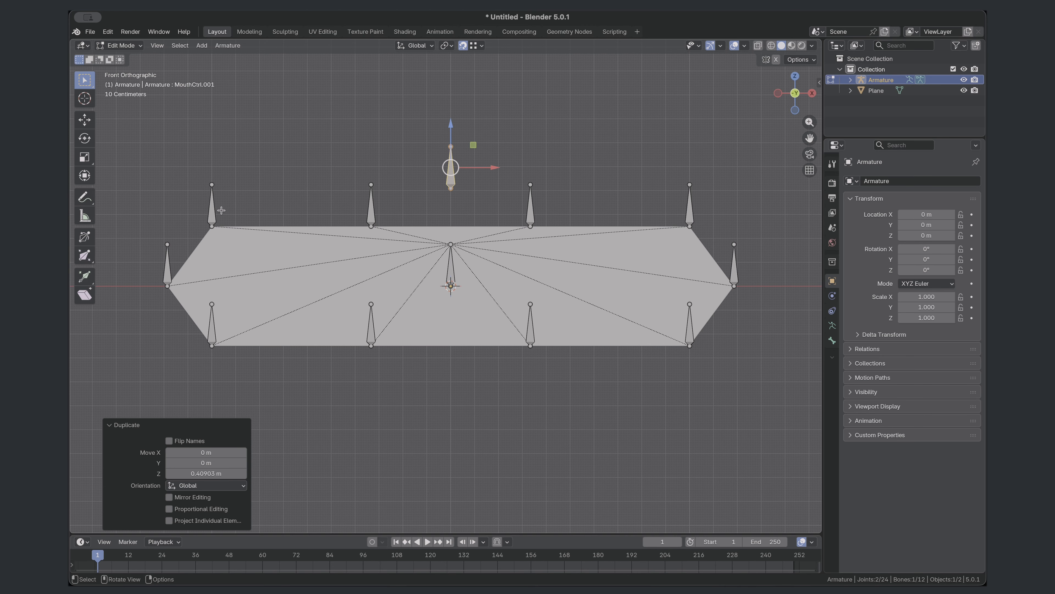
- Parent the four bones along the plane's top edge to the upper control bone with Keep Offset
{"action": "left_click", "coordinate": [210, 208]}
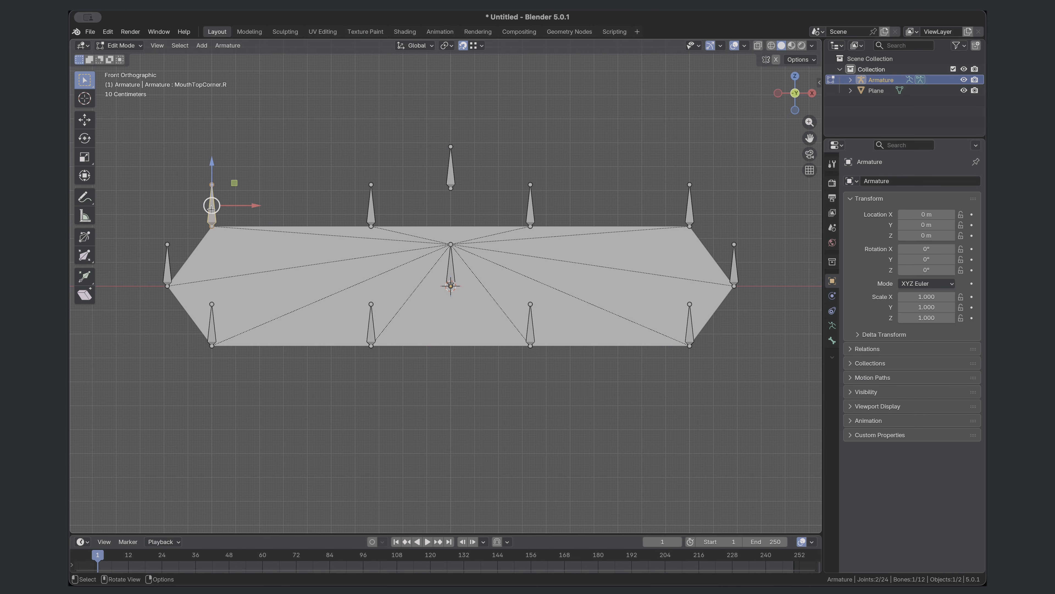
{"action": "left_click", "coordinate": [372, 208], "text": "shift"}
{"action": "left_click", "coordinate": [530, 210], "text": "shift"}
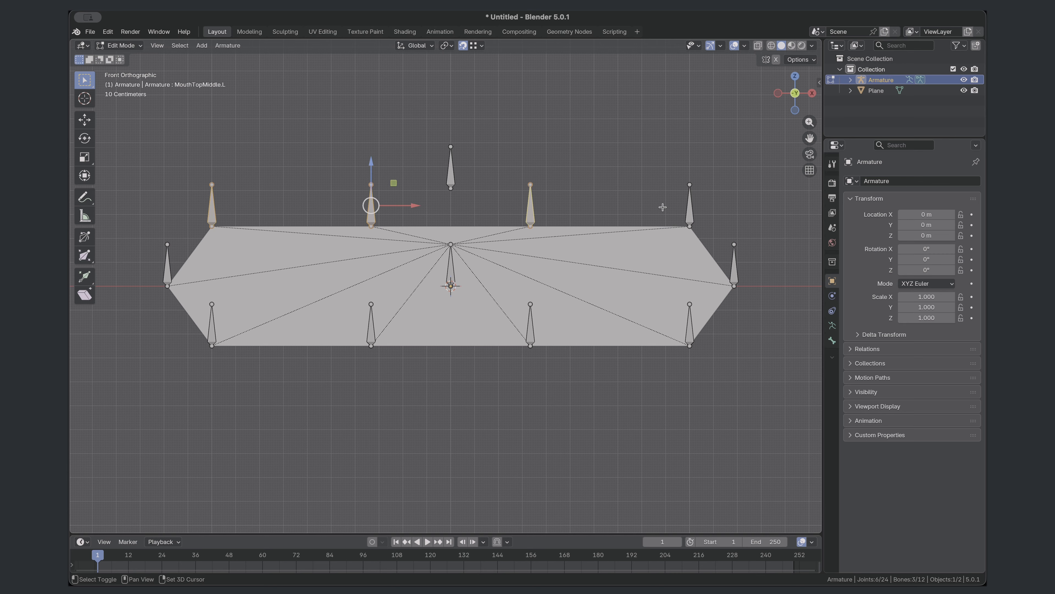
{"action": "left_click", "coordinate": [688, 207], "text": "shift"}
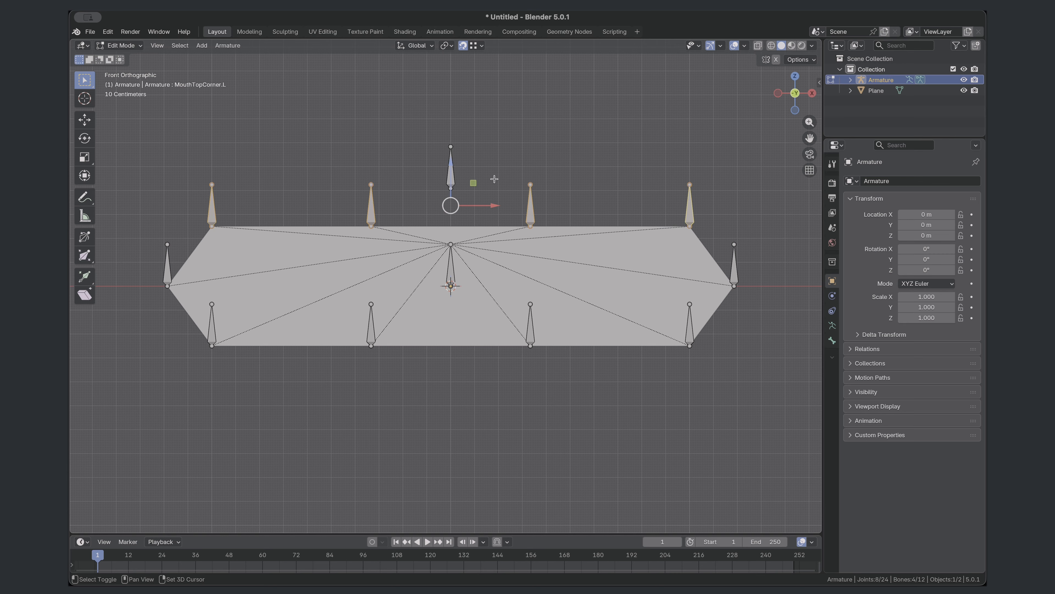
{"action": "left_click", "coordinate": [451, 173], "text": "shift"}
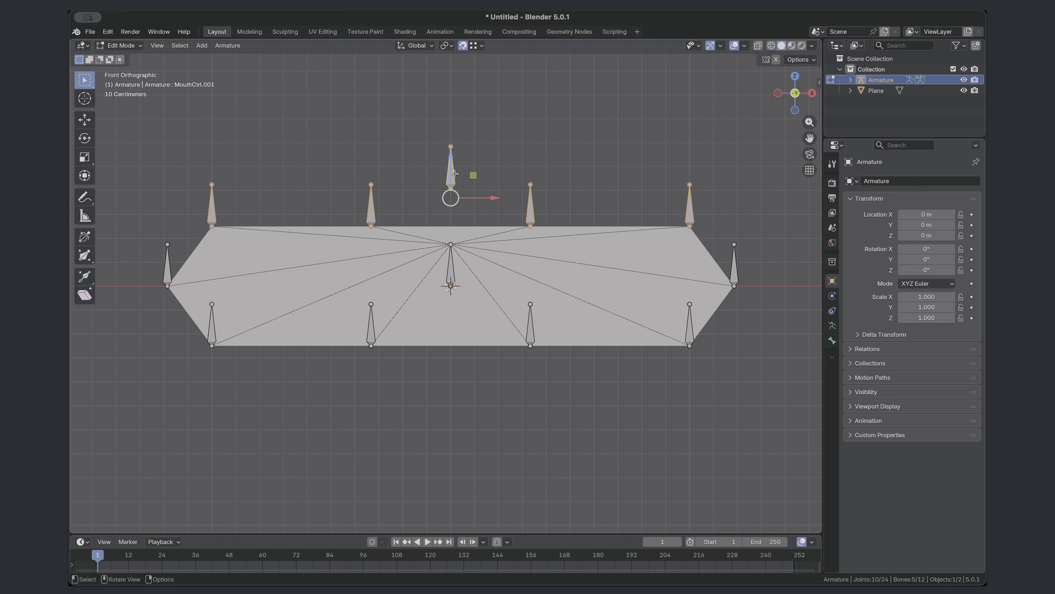
{"action": "key", "text": "ctrl+p"}
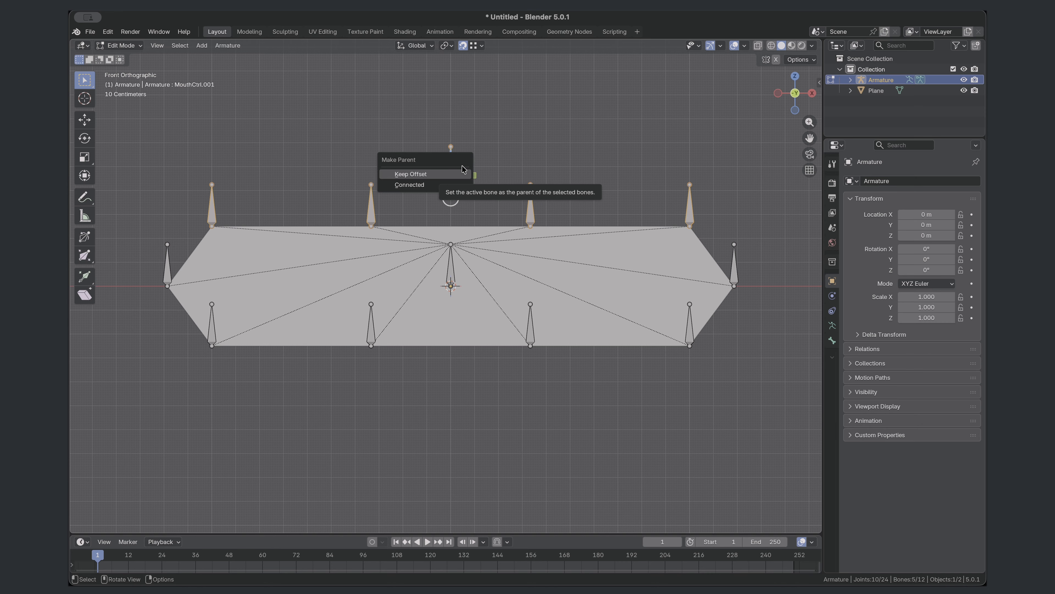
{"action": "left_click", "coordinate": [415, 176]}
- Parent the upper control bone to the central MouthCtrl bone with Keep Offset
{"action": "left_click", "coordinate": [448, 173]}
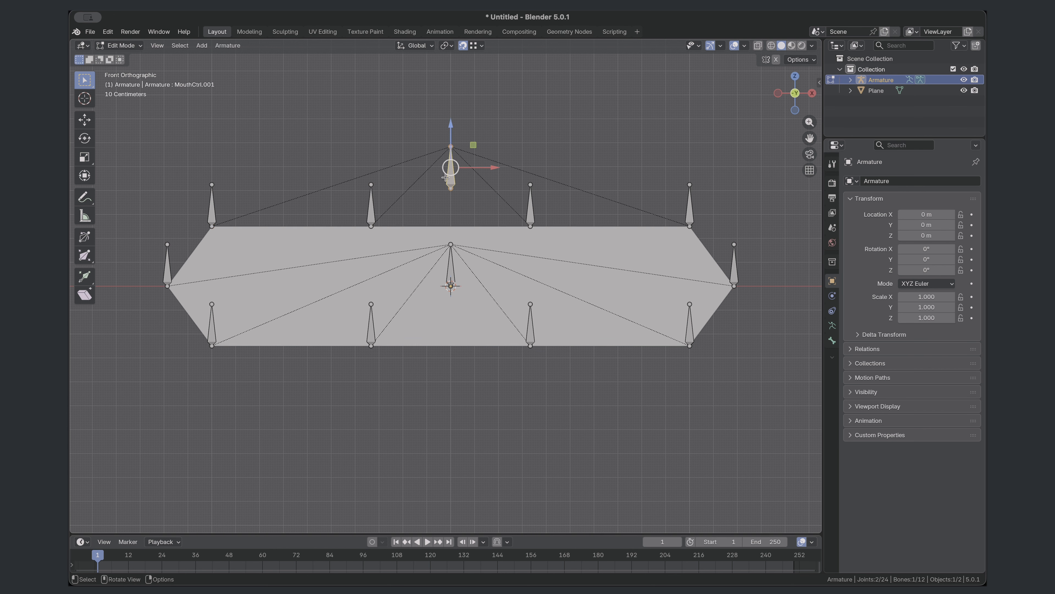
{"action": "left_click", "coordinate": [453, 265], "text": "shift"}
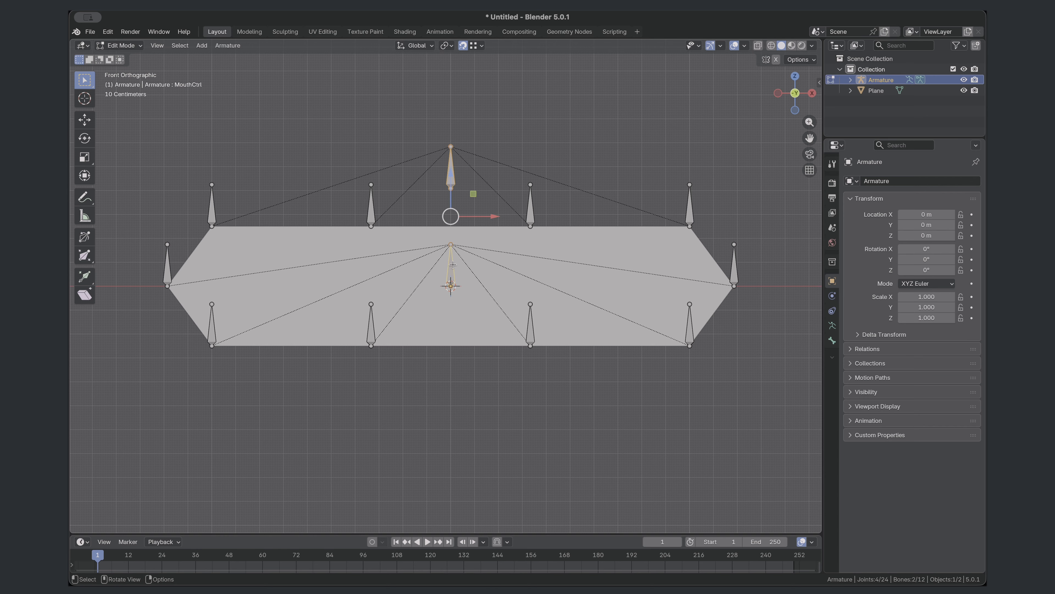
{"action": "key", "text": "ctrl+p"}
{"action": "left_click", "coordinate": [453, 265]}
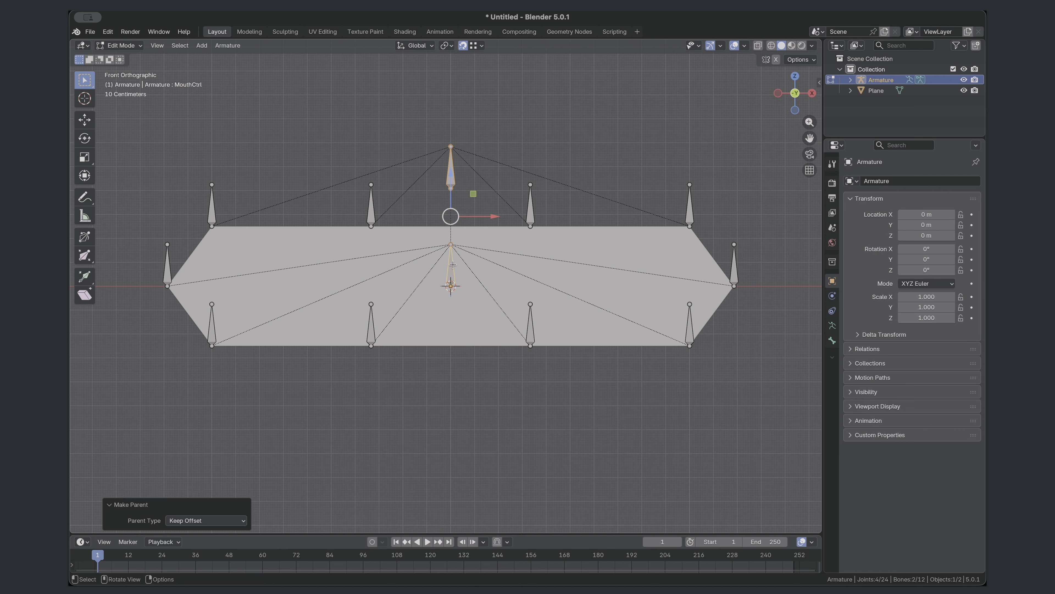
- Duplicate the central MouthCtrl bone and move the copy down along Z to just below the plane
{"action": "left_click", "coordinate": [453, 274]}
{"action": "key", "text": "shift+d"}
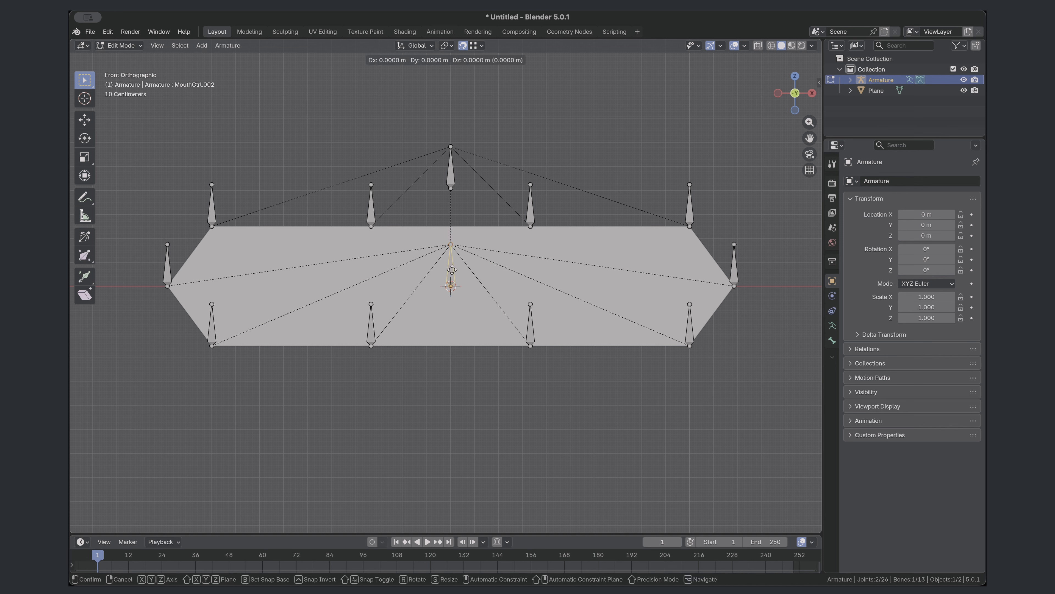
{"action": "key", "text": "z"}
{"action": "left_click", "coordinate": [454, 408]}
- Parent the four bones along the plane's bottom edge to the lower control bone with Keep Offset and clear the selection
{"action": "left_click", "coordinate": [211, 327]}
{"action": "left_click", "coordinate": [371, 327], "text": "shift"}
{"action": "left_click", "coordinate": [531, 325], "text": "shift"}
{"action": "left_click", "coordinate": [689, 322], "text": "shift"}
{"action": "left_click", "coordinate": [451, 399], "text": "shift"}
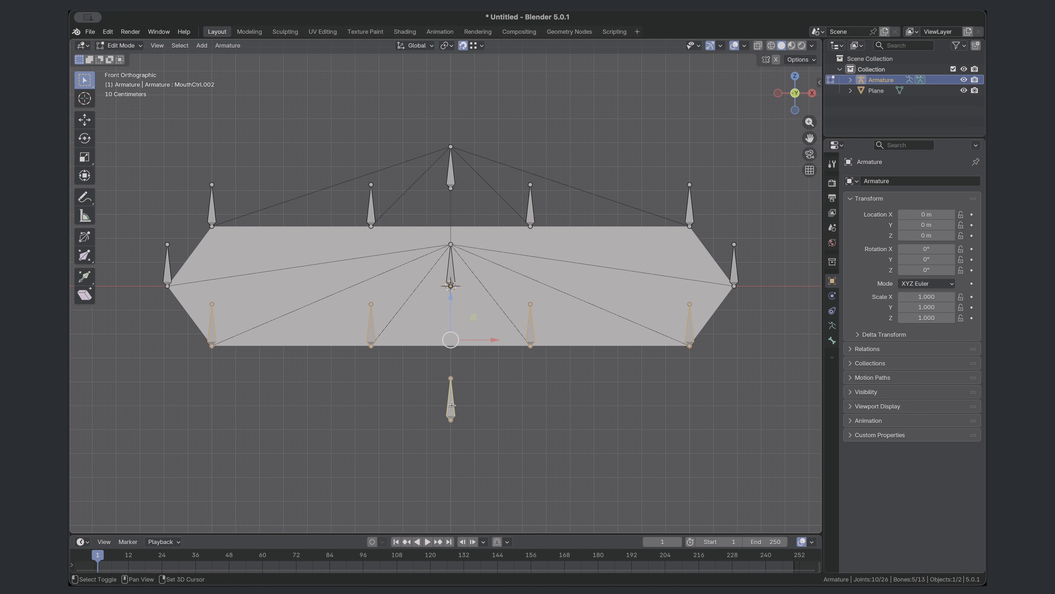
{"action": "key", "text": "ctrl+p"}
{"action": "left_click", "coordinate": [415, 404]}
{"action": "left_click", "coordinate": [382, 326]}
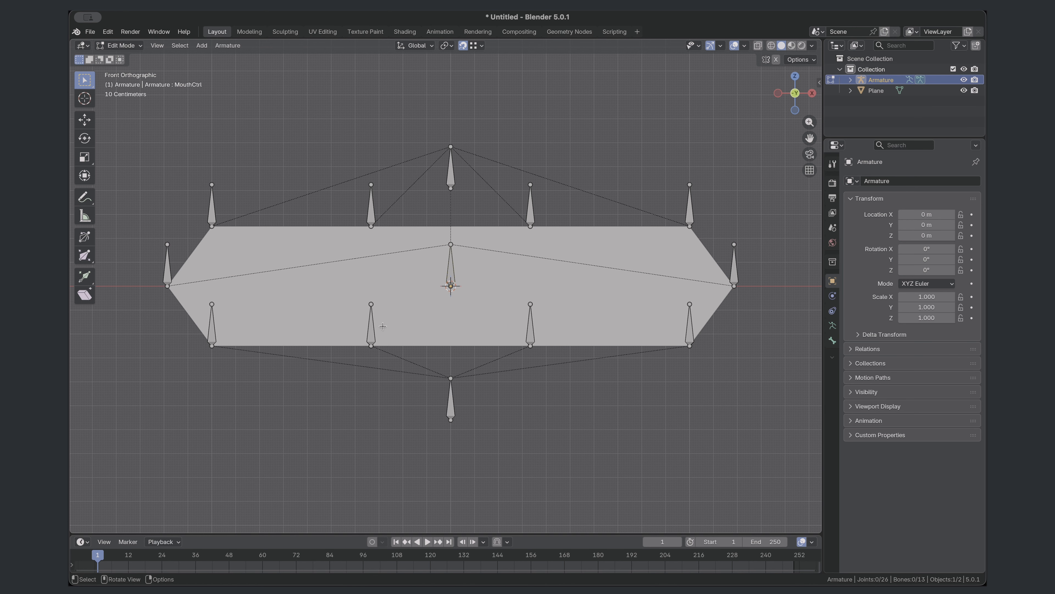
- Parent the lower control bone to the central MouthCtrl bone with Keep Offset
{"action": "left_click", "coordinate": [450, 404]}
{"action": "left_click", "coordinate": [453, 277], "text": "shift"}
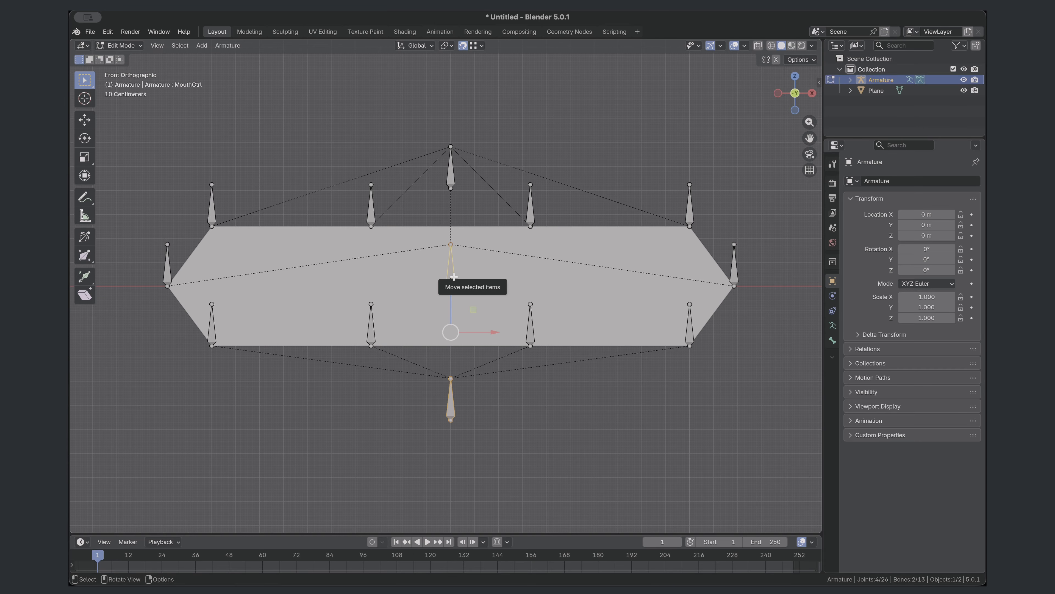
{"action": "key", "text": "ctrl+p"}
{"action": "left_click", "coordinate": [455, 277]}
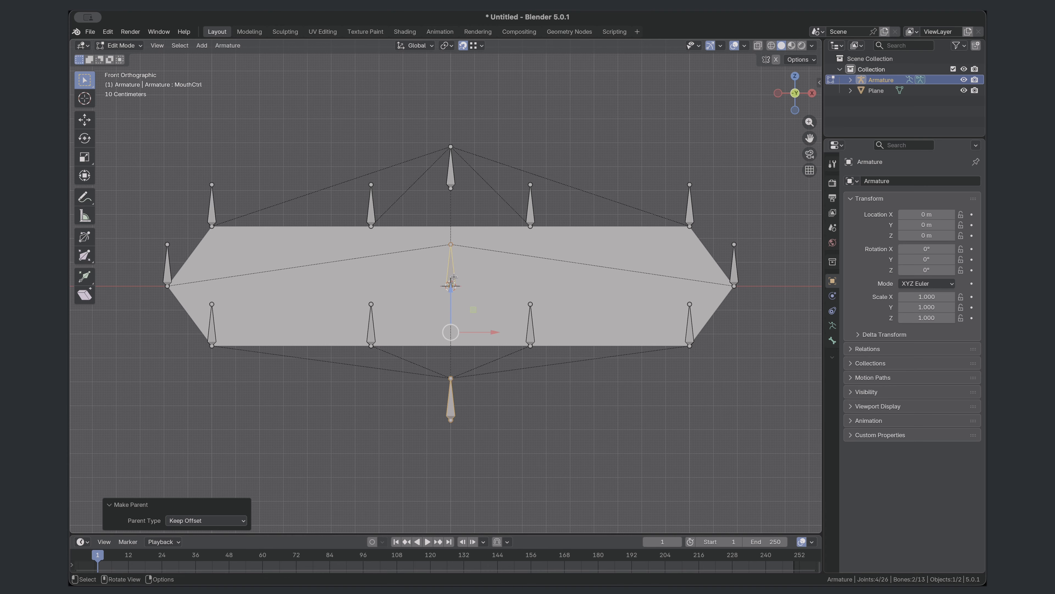
- Leave armature editing and convert the mouth plane from a mesh to a curve
{"action": "key", "text": "Tab"}
{"action": "left_click", "coordinate": [302, 276]}
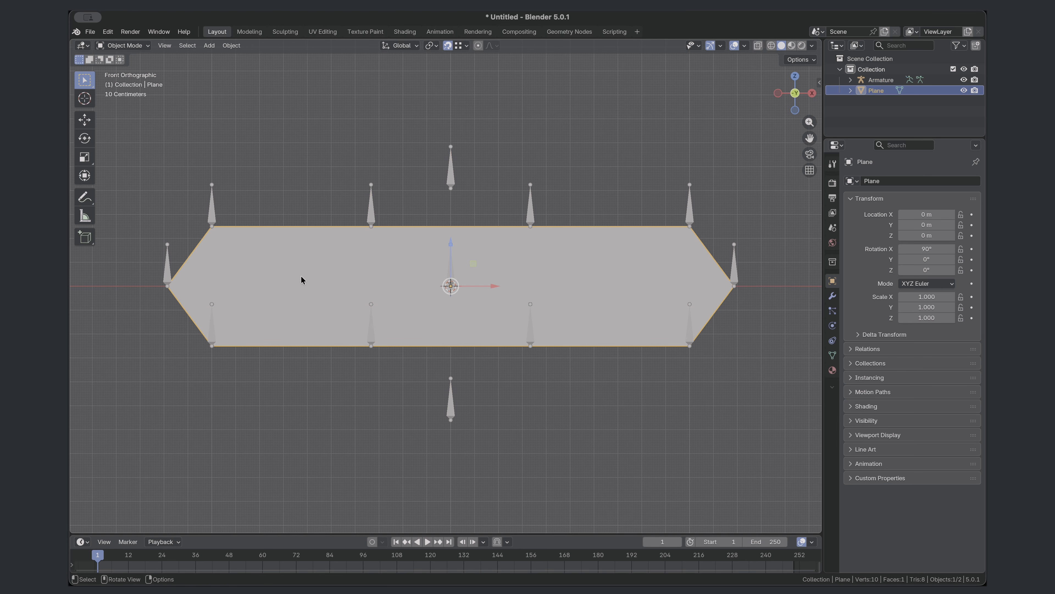
{"action": "right_click", "coordinate": [307, 255]}
{"action": "mouse_move", "coordinate": [308, 255]}
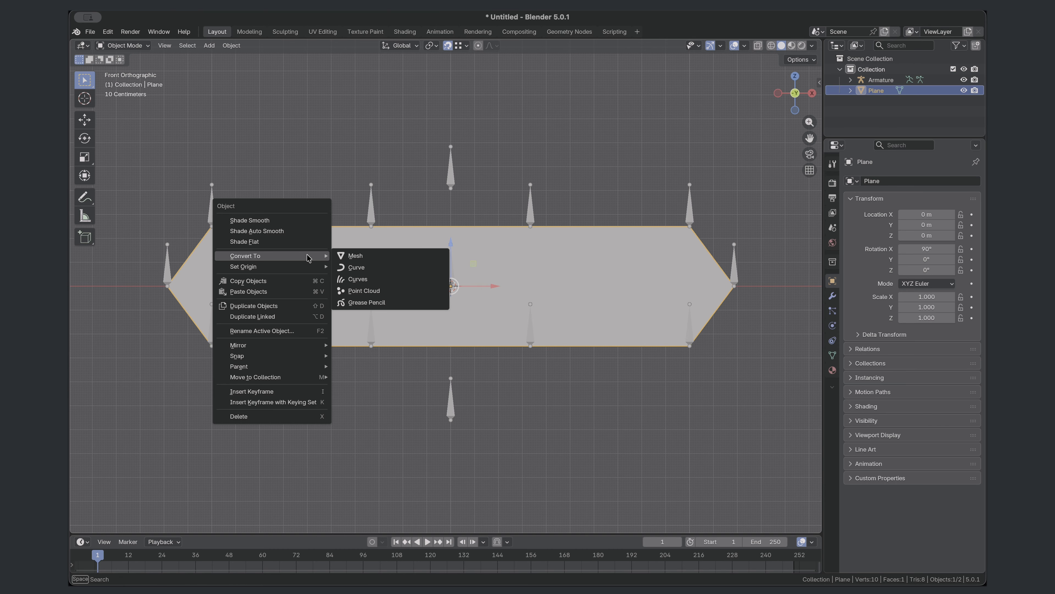
{"action": "left_click", "coordinate": [361, 268]}
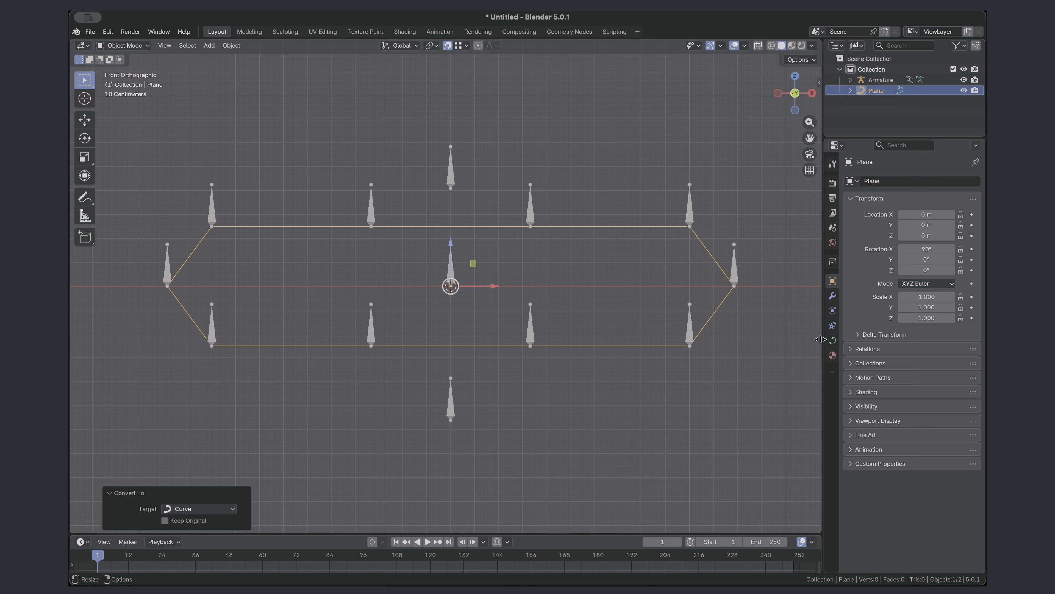
- Give the mouth curve thickness with a round bevel 0.04 m deep
{"action": "left_click", "coordinate": [833, 340]}
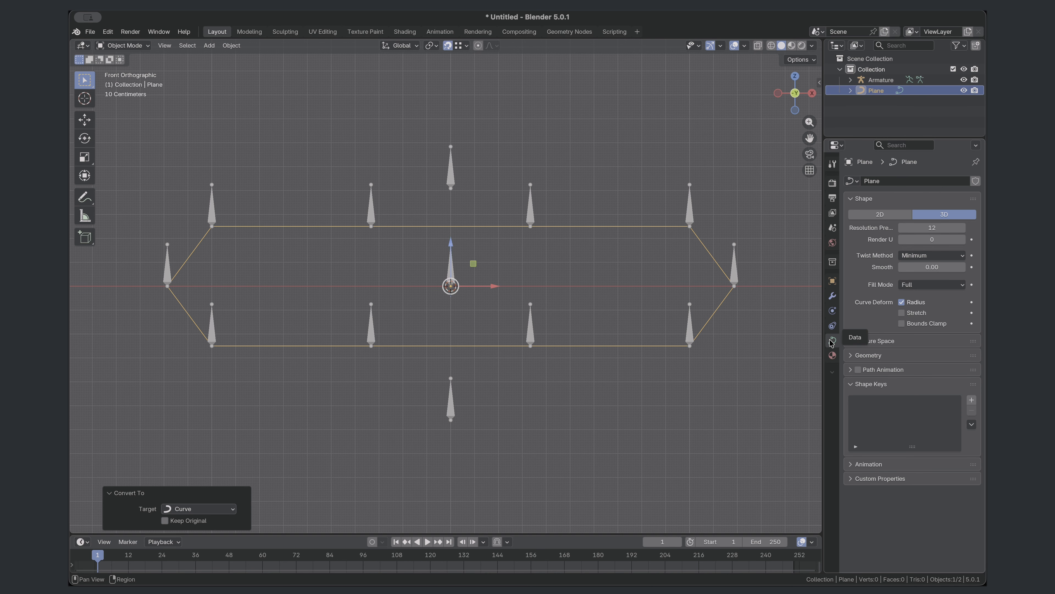
{"action": "left_click", "coordinate": [850, 355]}
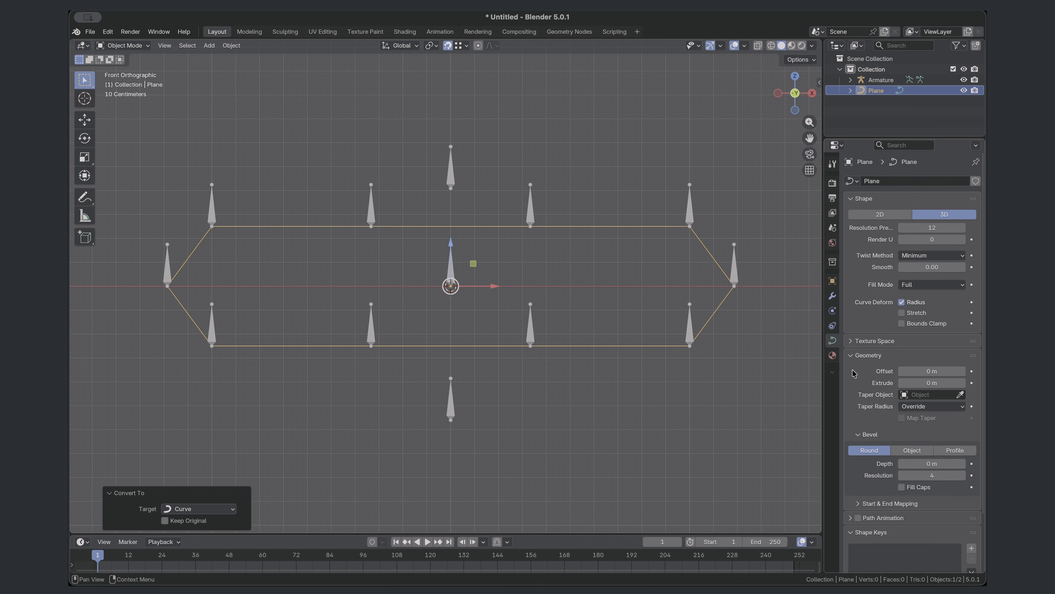
{"action": "scroll", "coordinate": [852, 368], "scroll_direction": "down", "scroll_amount": 3}
{"action": "mouse_move", "coordinate": [938, 398]}
{"action": "left_mouse_down"}
{"action": "mouse_move", "coordinate": [964, 398]}
{"action": "mouse_move", "coordinate": [949, 398]}
{"action": "left_mouse_up"}
- Set the spline type of all the mouth curve's control points to NURBS
{"action": "key", "text": "Tab"}
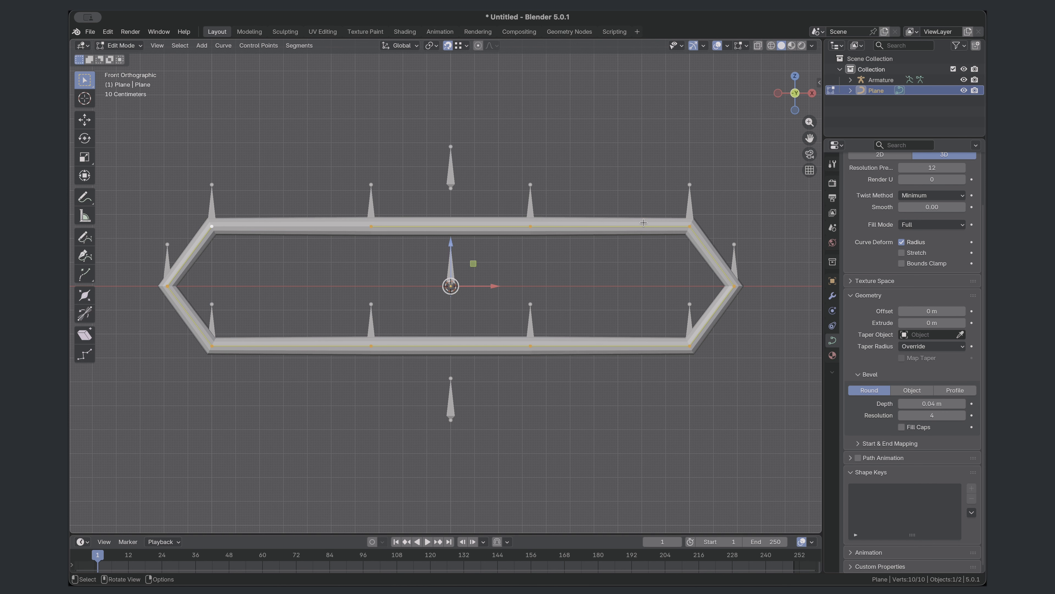
{"action": "right_click", "coordinate": [644, 222]}
{"action": "mouse_move", "coordinate": [642, 224]}
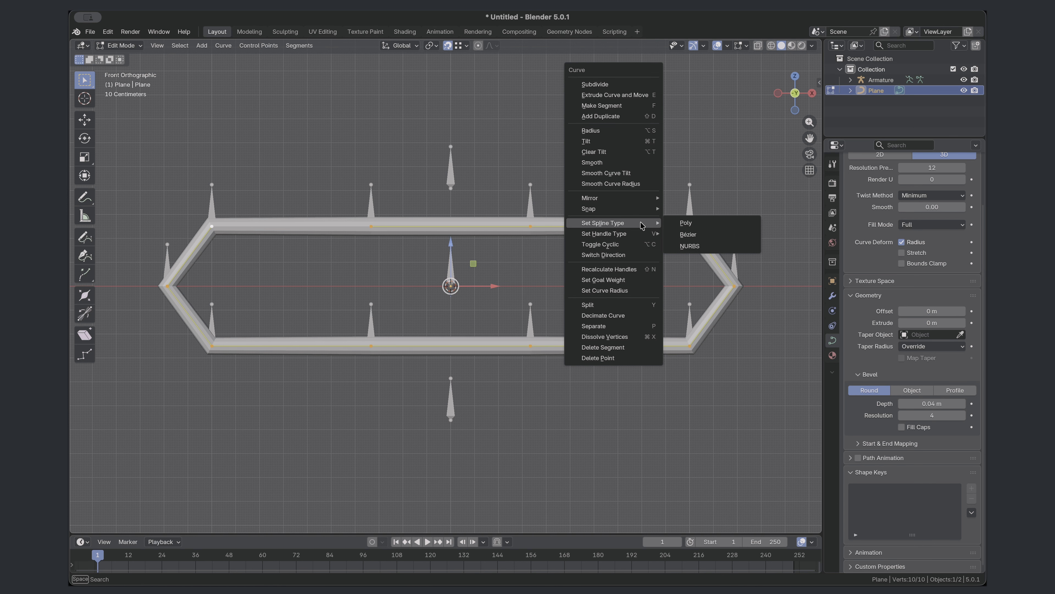
{"action": "left_click", "coordinate": [683, 245]}
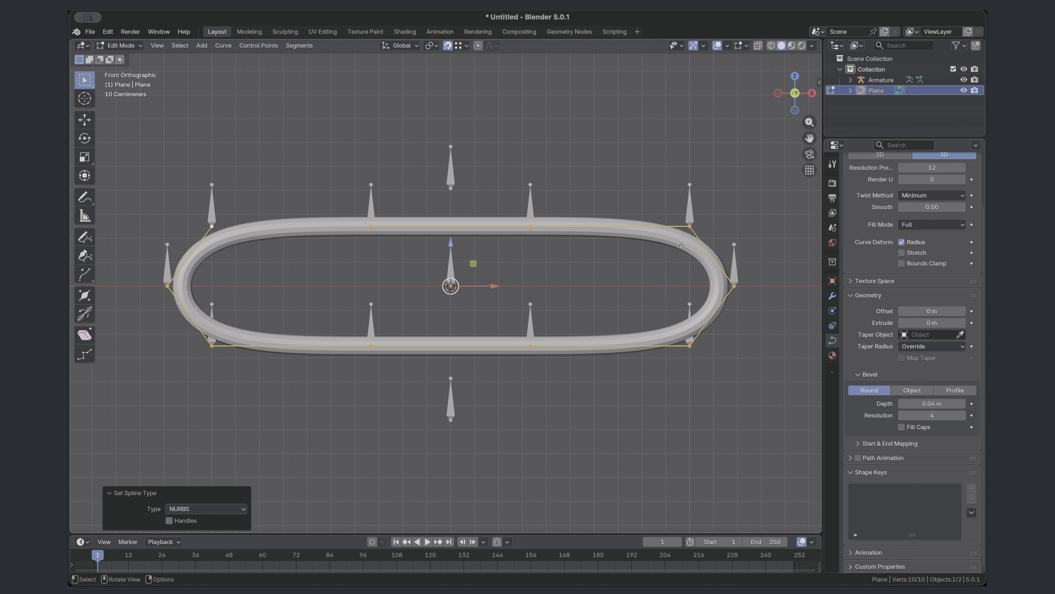
- Try moving the mouth curve's upper control points and undo the moves
{"action": "left_click", "coordinate": [531, 226]}
{"action": "key", "text": "g"}
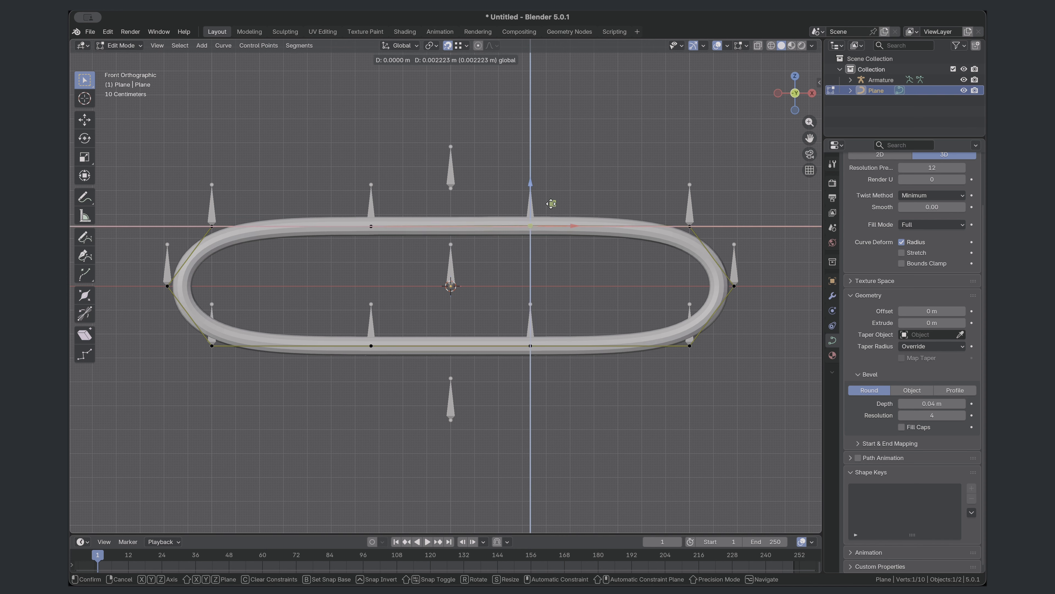
{"action": "left_click_drag", "start_coordinate": [568, 158], "coordinate": [563, 218]}
{"action": "key", "text": "super+z"}
{"action": "key", "text": "super+z"}
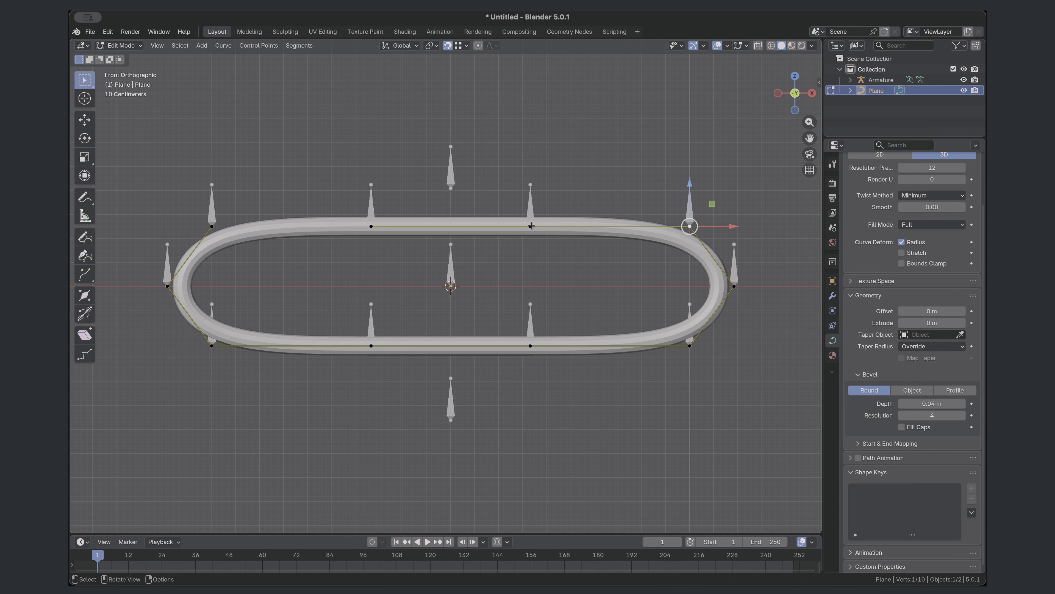
- Select the armature together with the curve and hook the top control point just right of centre to the armature object
{"action": "key", "text": "Tab"}
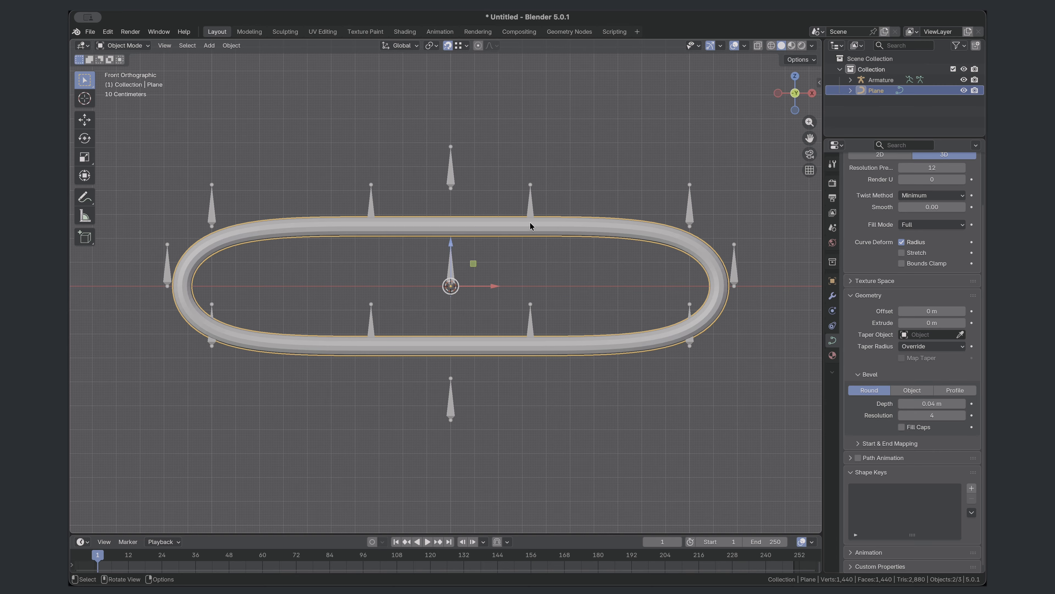
{"action": "left_click", "coordinate": [514, 148]}
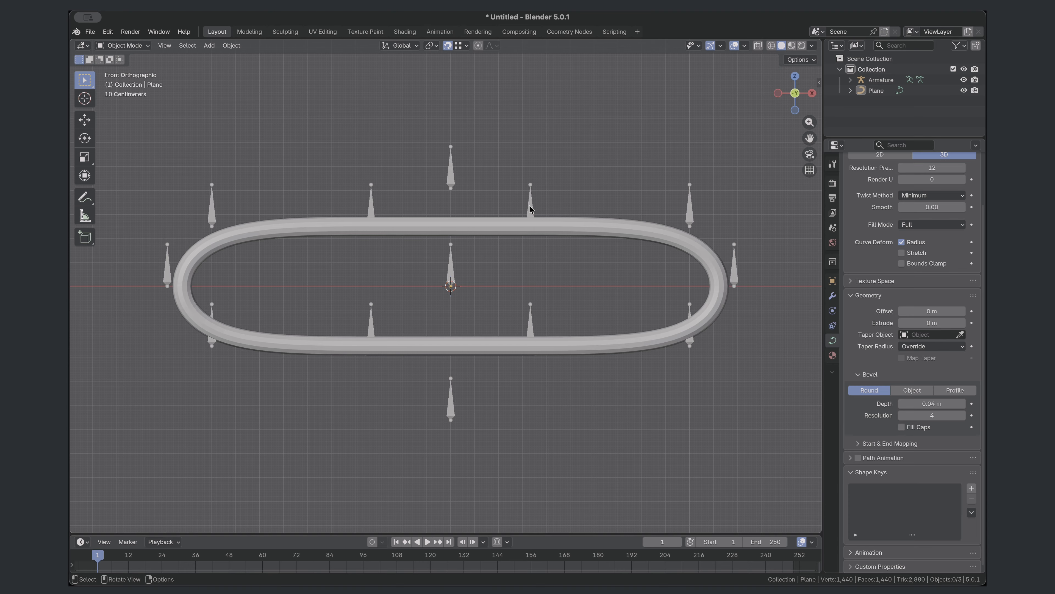
{"action": "key", "text": "a"}
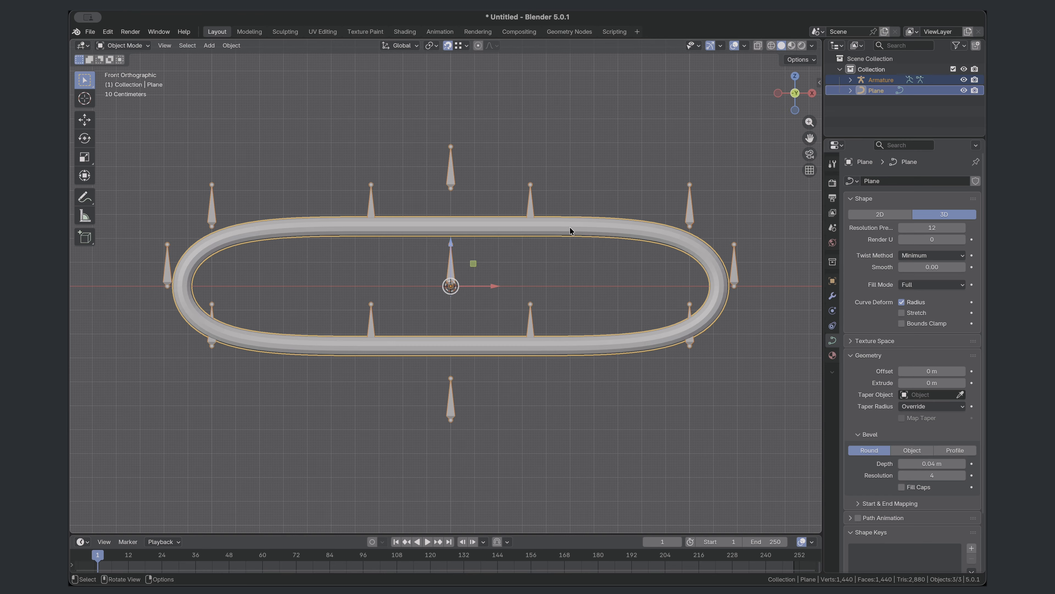
{"action": "key", "text": "Tab"}
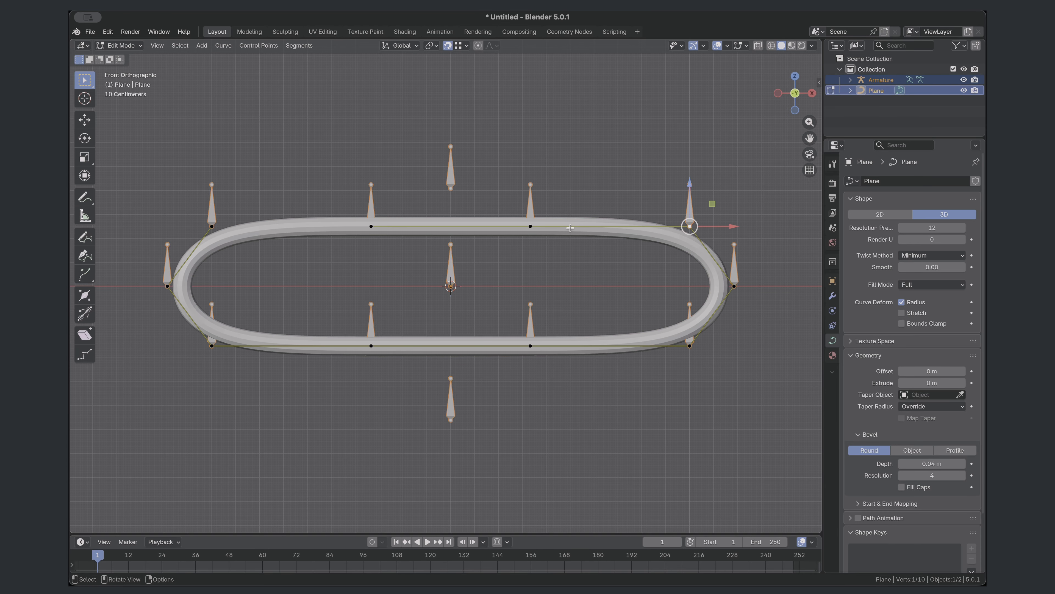
{"action": "left_click", "coordinate": [532, 226]}
{"action": "key", "text": "ctrl+h"}
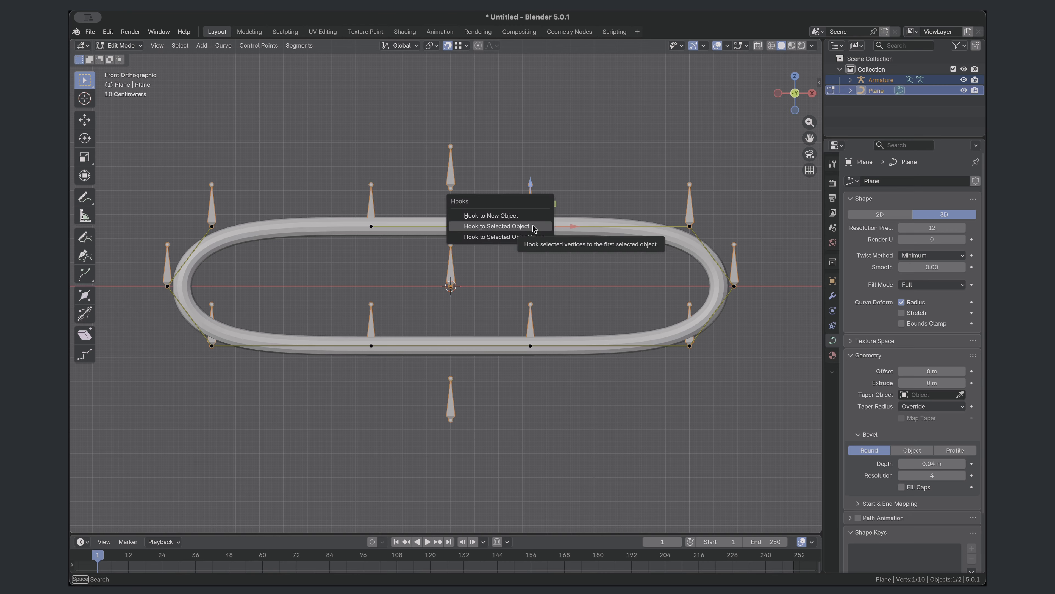
{"action": "left_click", "coordinate": [534, 227]}
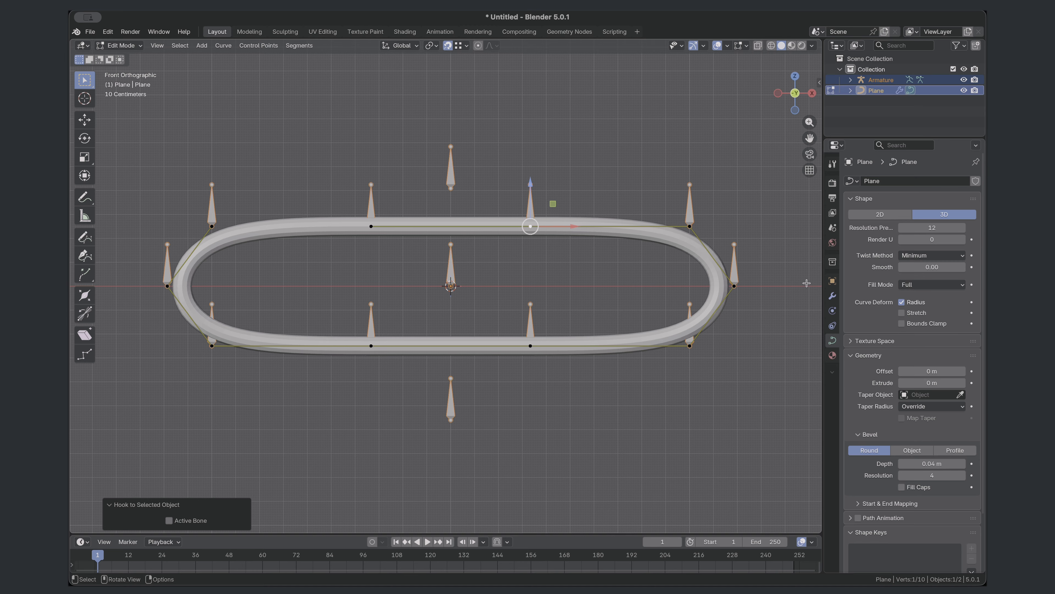
- Set the bone of the curve's Hook modifier to MouthTopMiddle.L
{"action": "left_click", "coordinate": [832, 296]}
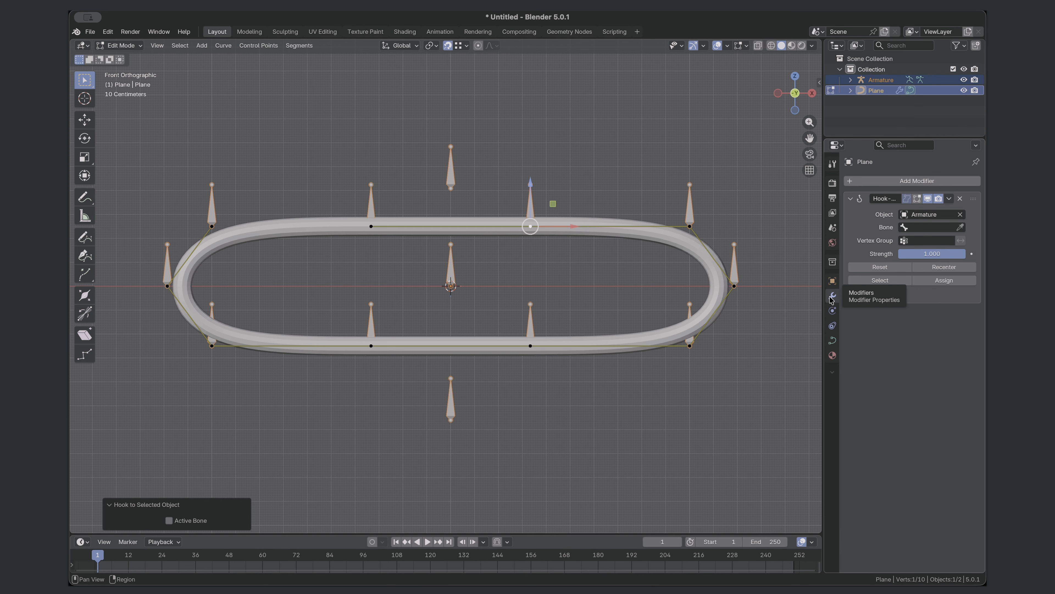
{"action": "left_click", "coordinate": [929, 227]}
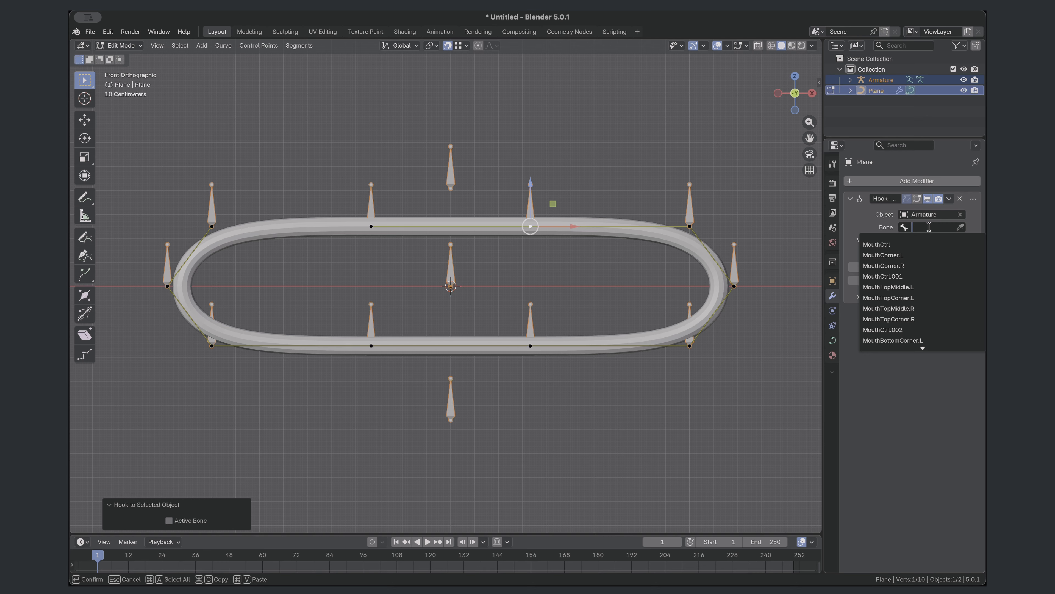
{"action": "left_click", "coordinate": [923, 287]}
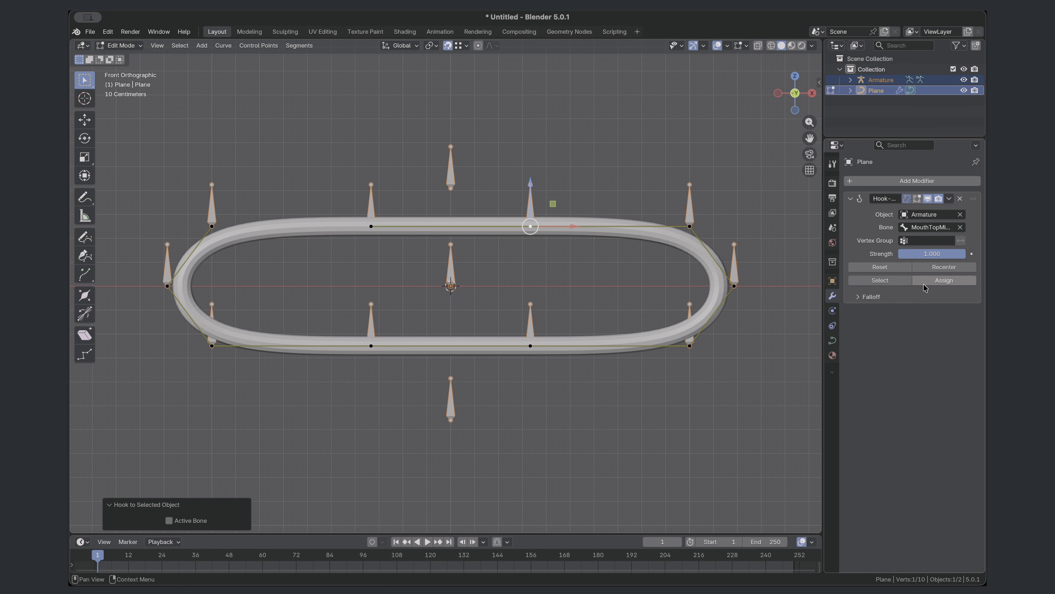
- Hook the mouth curve's upper right corner control point to the armature with the bone MouthTopCorner.L
{"action": "left_click", "coordinate": [690, 226]}
{"action": "key", "text": "ctrl+h"}
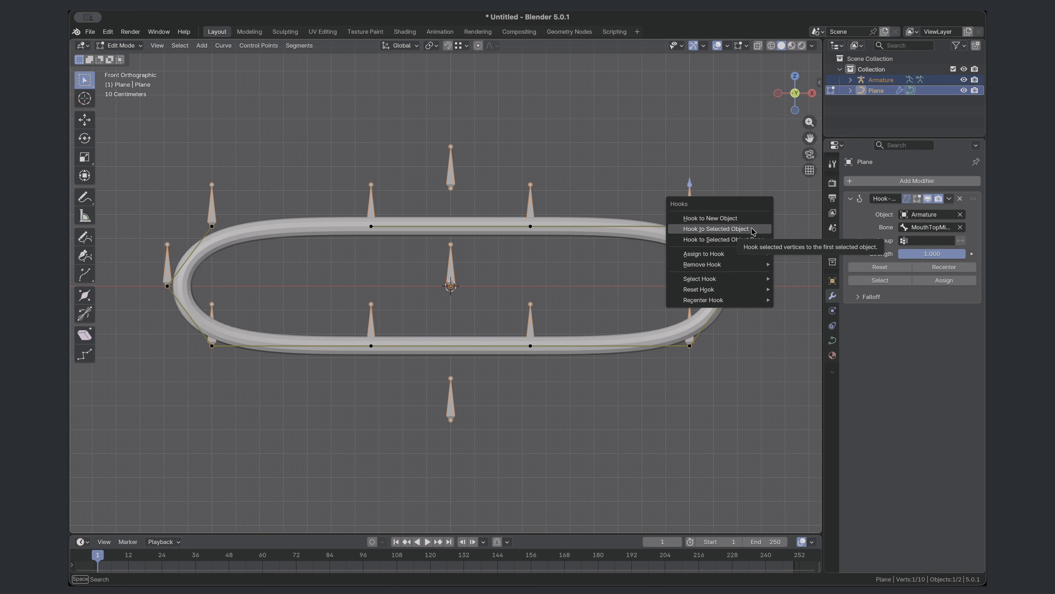
{"action": "left_click", "coordinate": [753, 230]}
{"action": "left_click", "coordinate": [939, 340]}
{"action": "left_click", "coordinate": [925, 409]}
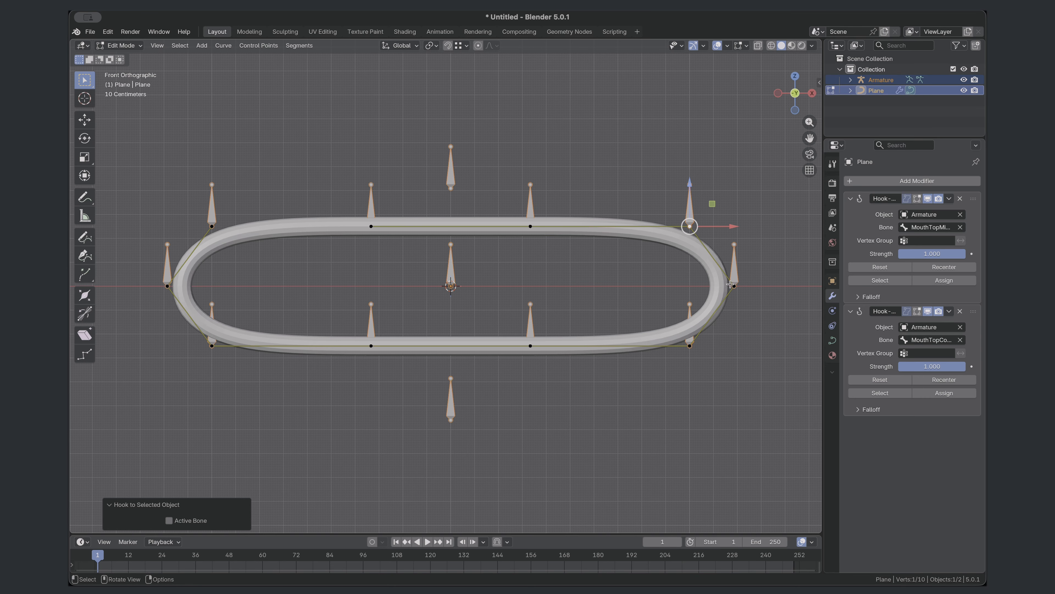
- Hook the curve's rightmost control point to the armature with the bone MouthCorner.L
{"action": "left_click", "coordinate": [734, 287]}
{"action": "key", "text": "ctrl+h"}
{"action": "left_click", "coordinate": [732, 284]}
{"action": "left_click", "coordinate": [930, 452]}
{"action": "left_click", "coordinate": [923, 479]}
- Hook the curve's lower right corner control point to the armature with the bone MouthBottomCorner.L
{"action": "left_click", "coordinate": [690, 346]}
{"action": "key", "text": "ctrl+h"}
{"action": "left_click", "coordinate": [688, 344]}
{"action": "left_click", "coordinate": [929, 496]}
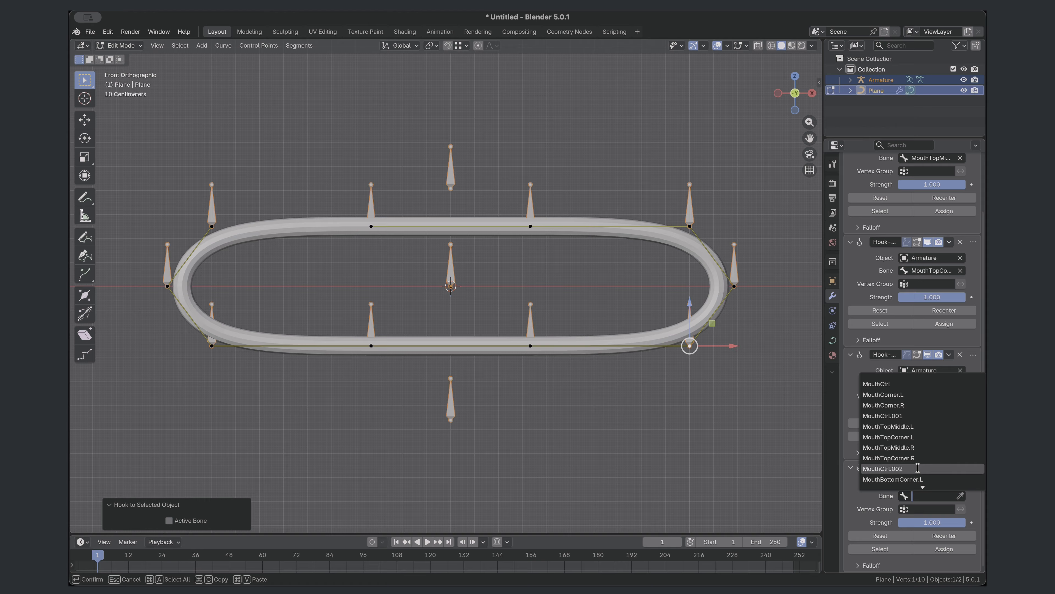
{"action": "left_click", "coordinate": [919, 471]}
- Hook the bottom control point just right of centre to the armature with the bone MouthBottomMiddle.L
{"action": "left_click", "coordinate": [532, 345]}
{"action": "key", "text": "ctrl+h"}
{"action": "left_click", "coordinate": [532, 345]}
{"action": "left_click", "coordinate": [928, 496]}
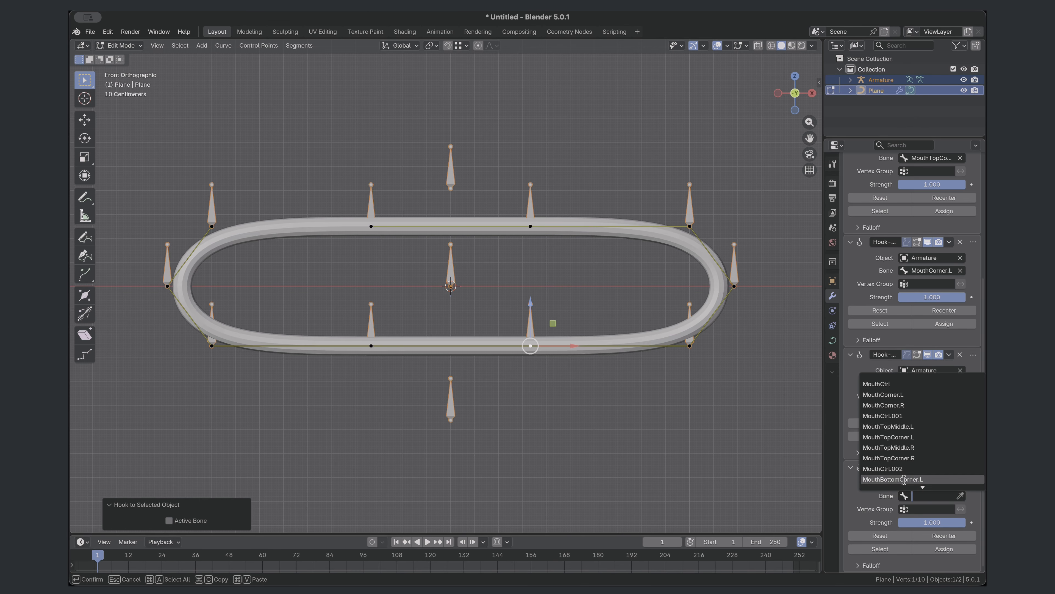
{"action": "left_click", "coordinate": [915, 459]}
- Hook the bottom control point just left of centre to the armature with the bone MouthBottomMiddle.R
{"action": "left_click", "coordinate": [372, 345]}
{"action": "key", "text": "ctrl+h"}
{"action": "left_click", "coordinate": [371, 345]}
{"action": "left_click", "coordinate": [931, 496]}
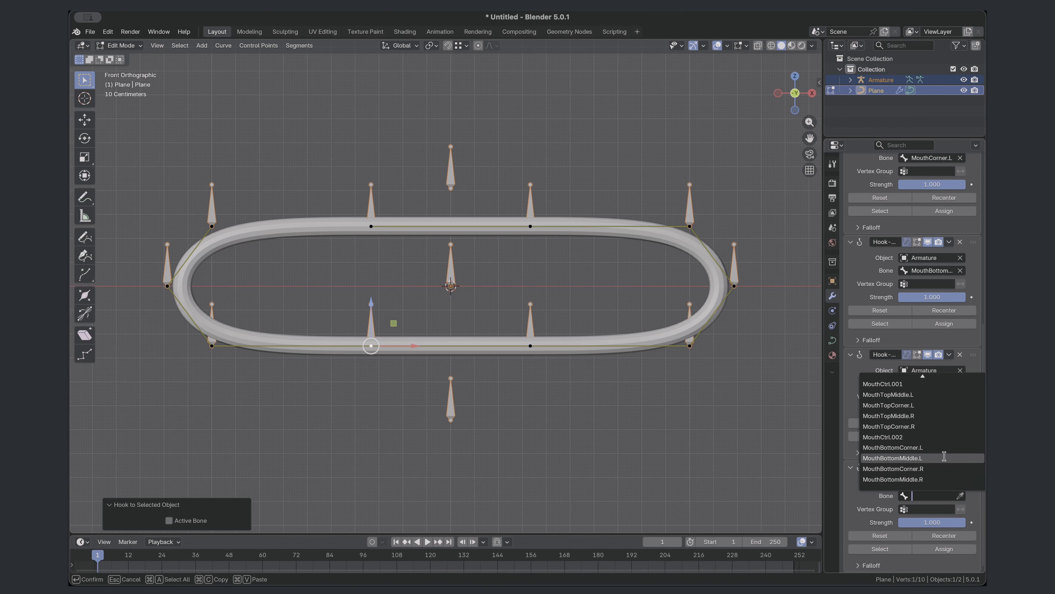
{"action": "left_click", "coordinate": [935, 479]}
- Hook the curve's lower left corner control point to the armature with the bone MouthBottomCorner.R
{"action": "left_click", "coordinate": [214, 344]}
{"action": "key", "text": "ctrl+h"}
{"action": "left_click", "coordinate": [214, 343]}
{"action": "left_click", "coordinate": [931, 495]}
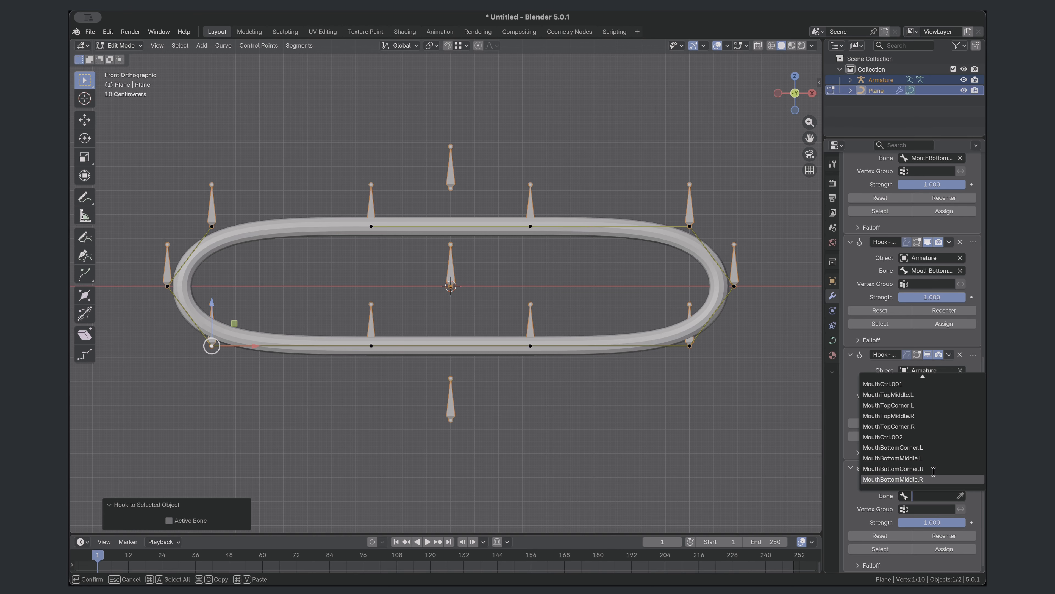
{"action": "left_click", "coordinate": [933, 471]}
- Hook the curve's leftmost control point to the armature with the bone MouthCorner.R
{"action": "left_click", "coordinate": [167, 286]}
{"action": "key", "text": "ctrl+h"}
{"action": "left_click", "coordinate": [167, 286]}
{"action": "scroll", "coordinate": [932, 498], "scroll_direction": "down", "scroll_amount": 5}
{"action": "left_click", "coordinate": [932, 497]}
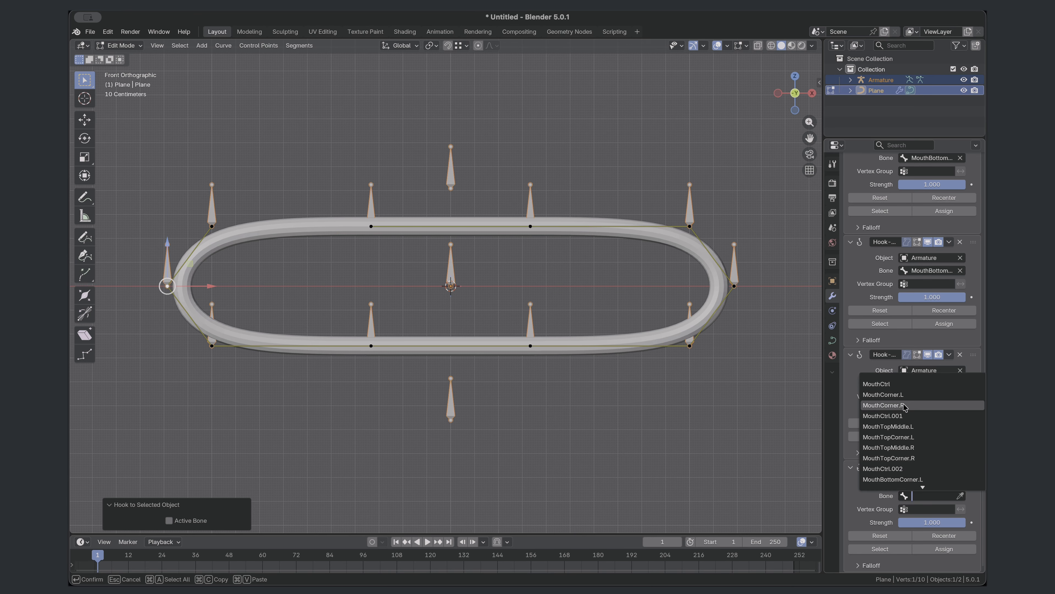
{"action": "left_click", "coordinate": [906, 406]}
- Hook the curve's upper left corner control point to the armature with the bone MouthTopCorner.R
{"action": "left_click", "coordinate": [213, 224]}
{"action": "key", "text": "ctrl+h"}
{"action": "scroll", "coordinate": [929, 494], "scroll_direction": "down", "scroll_amount": 5}
{"action": "left_click", "coordinate": [930, 495]}
{"action": "left_click", "coordinate": [912, 458]}
- Hook the top control point just left of centre to the armature with the bone MouthTopMiddle.R
{"action": "left_click", "coordinate": [371, 226]}
{"action": "key", "text": "ctrl+h"}
{"action": "left_click", "coordinate": [371, 226]}
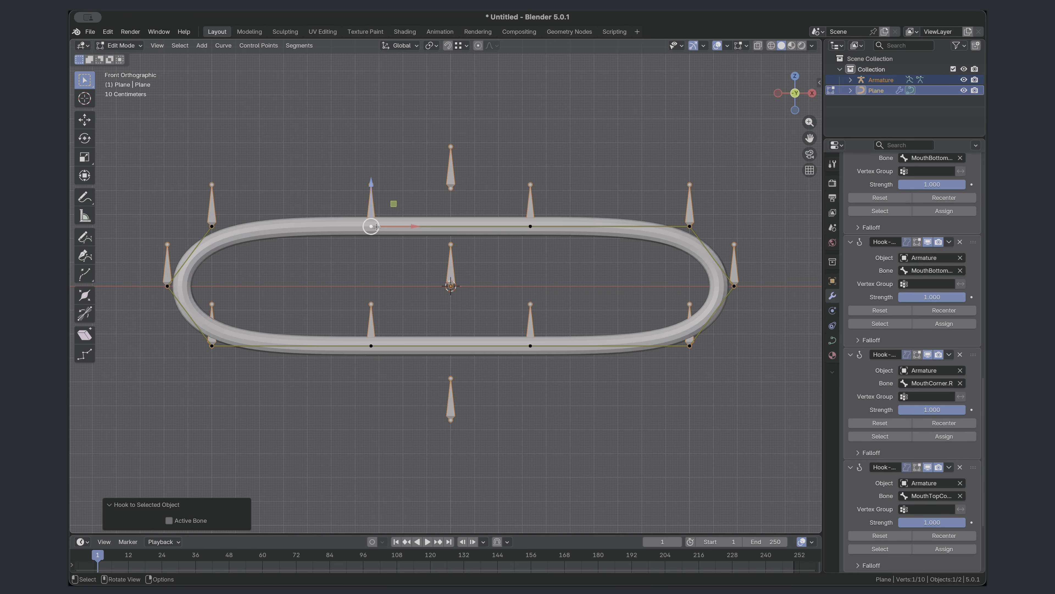
{"action": "scroll", "coordinate": [933, 494], "scroll_direction": "down", "scroll_amount": 5}
{"action": "left_click", "coordinate": [933, 494]}
{"action": "left_click", "coordinate": [922, 449]}
- Finish editing the curve and put the armature into Pose Mode
{"action": "key", "text": "Tab"}
{"action": "left_click", "coordinate": [529, 203]}
{"action": "key", "text": "Tab"}
{"action": "left_click", "coordinate": [530, 203]}
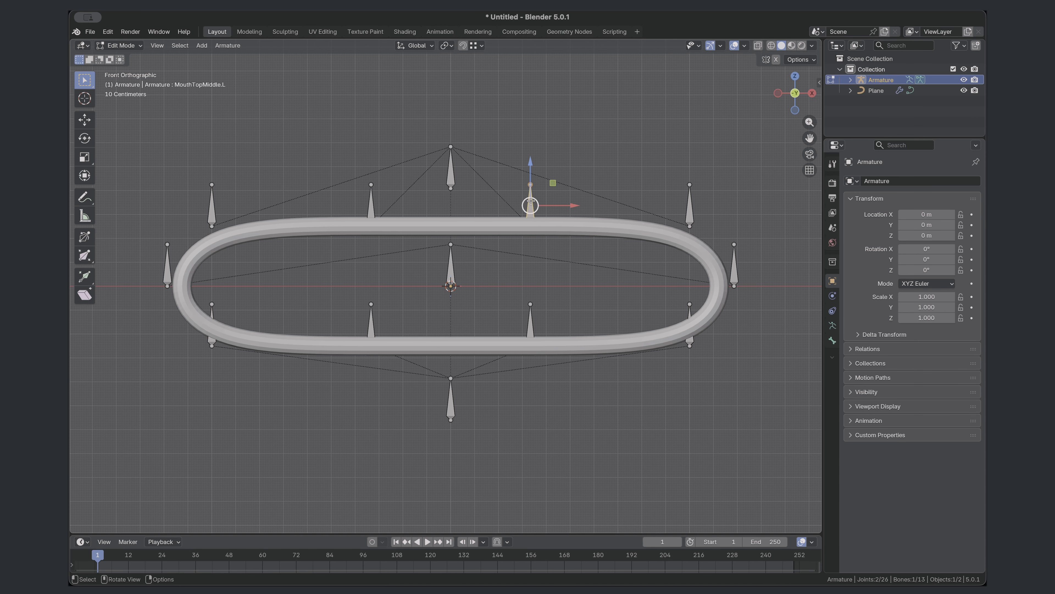
{"action": "left_click", "coordinate": [120, 45]}
{"action": "left_click", "coordinate": [120, 78]}
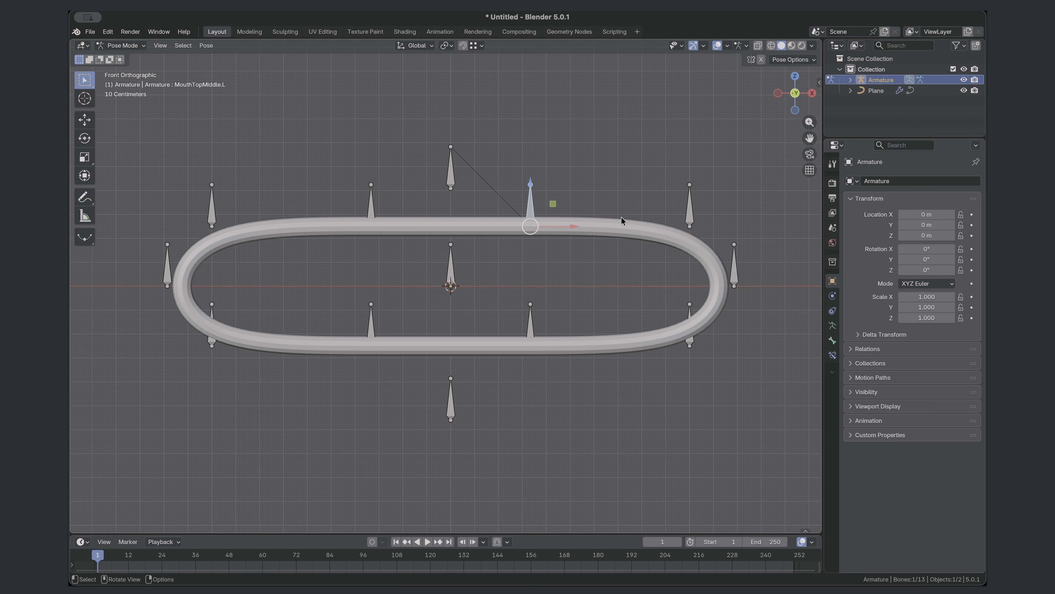
- Try moving the MouthTopMiddle.L bone down and undo the move
{"action": "left_click", "coordinate": [601, 166]}
{"action": "left_click", "coordinate": [531, 204]}
{"action": "left_click_drag", "start_coordinate": [553, 204], "coordinate": [555, 227]}
{"action": "key", "text": "ctrl+z"}
{"action": "left_click", "coordinate": [452, 170]}
{"action": "left_click", "coordinate": [468, 399]}
{"action": "left_click", "coordinate": [187, 266]}
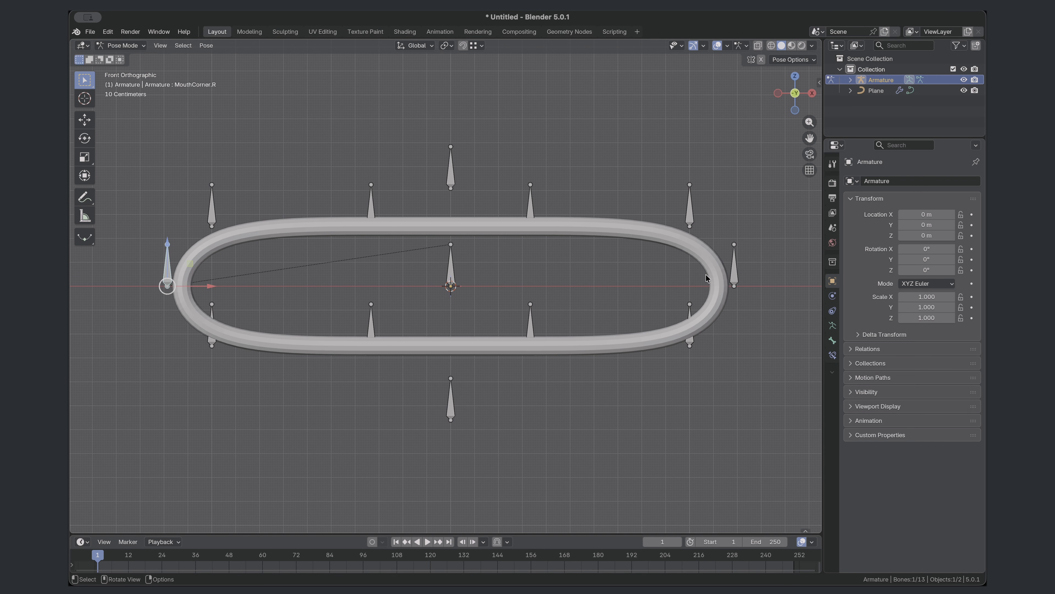
- Move the MouthBottomMiddle.R bone up and the MouthTopMiddle.L bone down to test the curve's deformation
{"action": "left_click", "coordinate": [395, 311]}
{"action": "left_click_drag", "start_coordinate": [393, 323], "coordinate": [391, 274]}
{"action": "left_click", "coordinate": [531, 204]}
{"action": "left_click_drag", "start_coordinate": [553, 204], "coordinate": [555, 252]}
- Try moving the central MouthCtrl bone sideways and undo the move
{"action": "left_click", "coordinate": [452, 170]}
{"action": "left_click", "coordinate": [452, 272]}
{"action": "left_click_drag", "start_coordinate": [473, 263], "coordinate": [523, 264]}
{"action": "key", "text": "ctrl+z"}
{"action": "key", "text": "ctrl+z"}
- Clear all pose transforms on every bone of the armature
{"action": "key", "text": "a"}
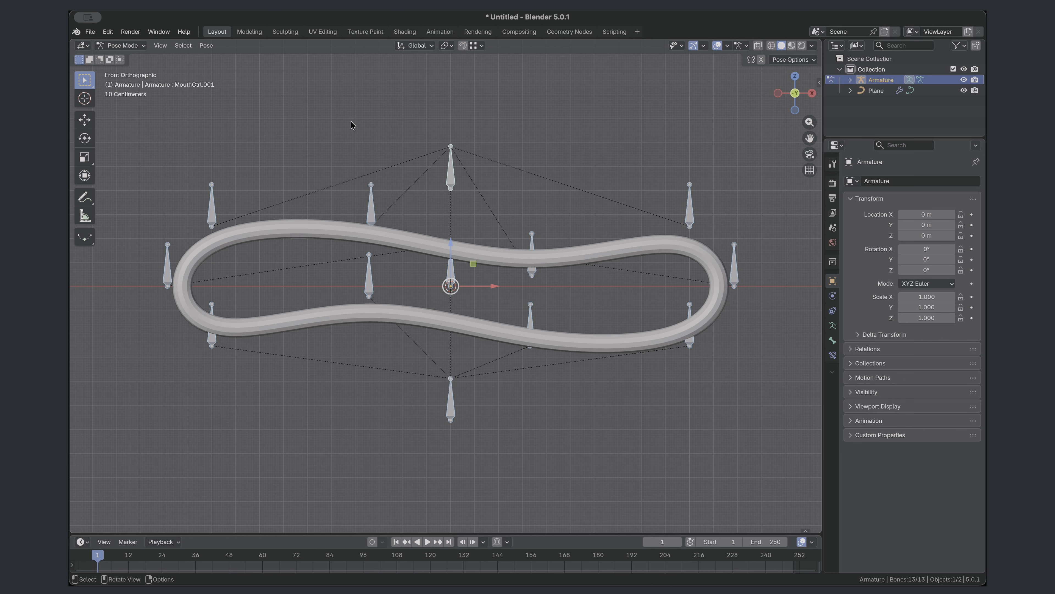
{"action": "mouse_move", "coordinate": [225, 70]}
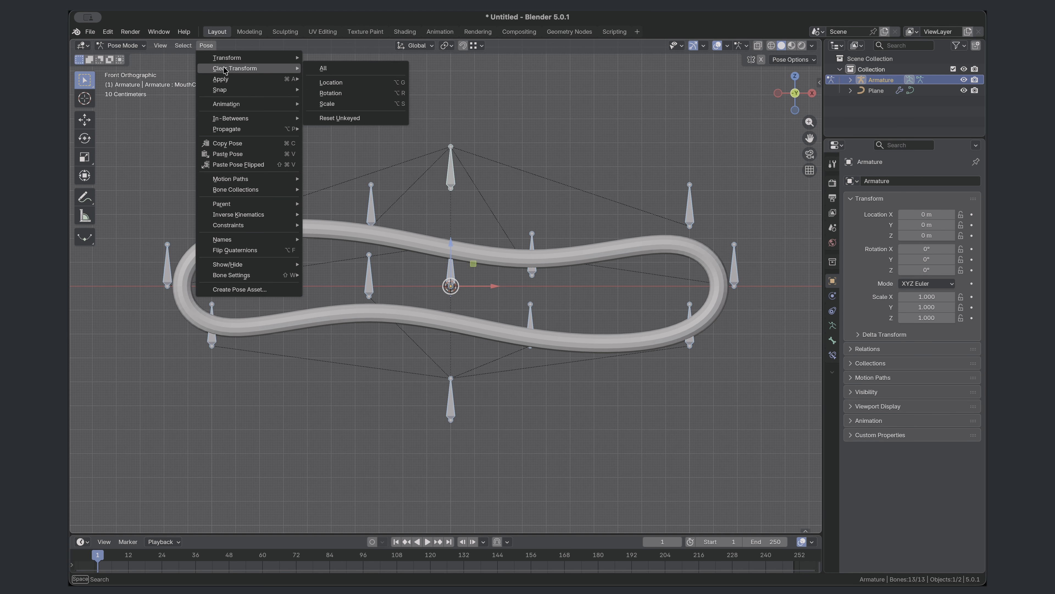
{"action": "left_click", "coordinate": [378, 69]}
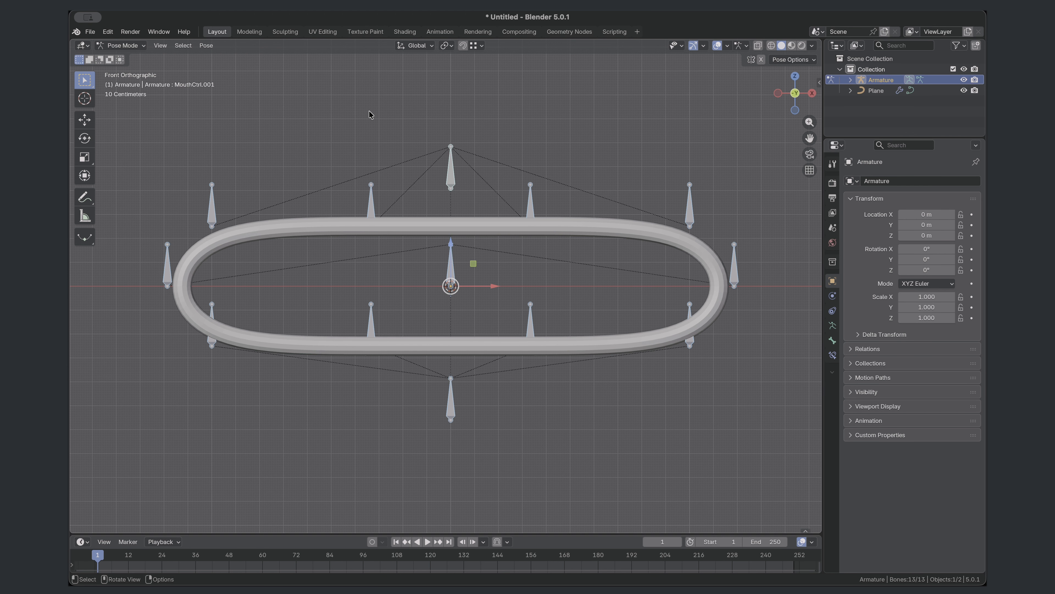
- Add a cube at the mouth's centre in Object Mode, scale it to about 0.068 and flatten it along Y to about 0.27
{"action": "key", "text": "ctrl+Tab"}
{"action": "left_click", "coordinate": [209, 46]}
{"action": "left_click", "coordinate": [309, 70]}
{"action": "key", "text": "s"}
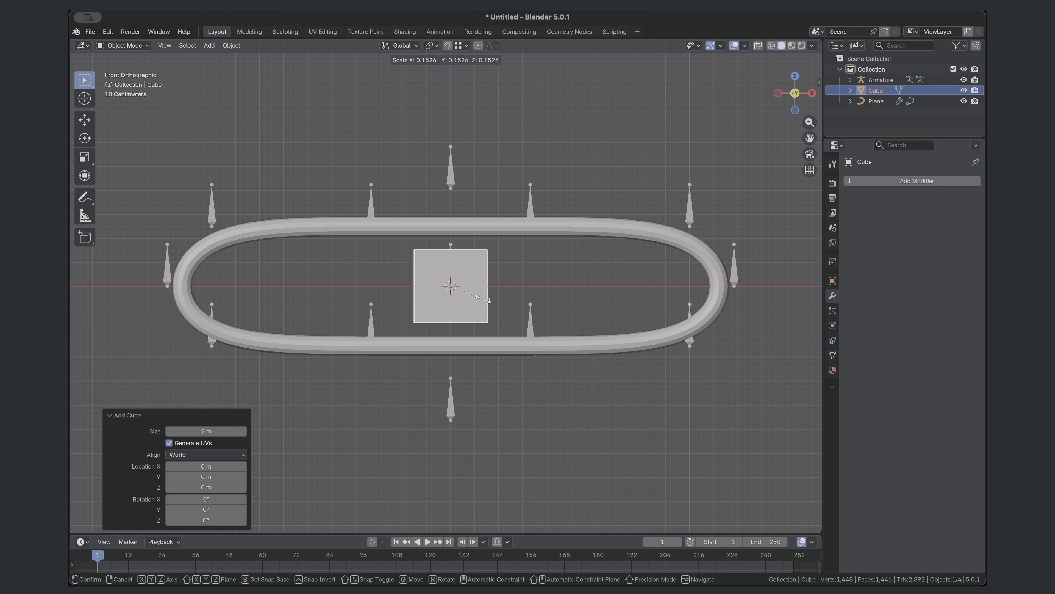
{"action": "left_click", "coordinate": [465, 292]}
{"action": "middle_click_drag", "start_coordinate": [465, 292], "coordinate": [666, 274]}
{"action": "key", "text": "s"}
{"action": "key", "text": "y"}
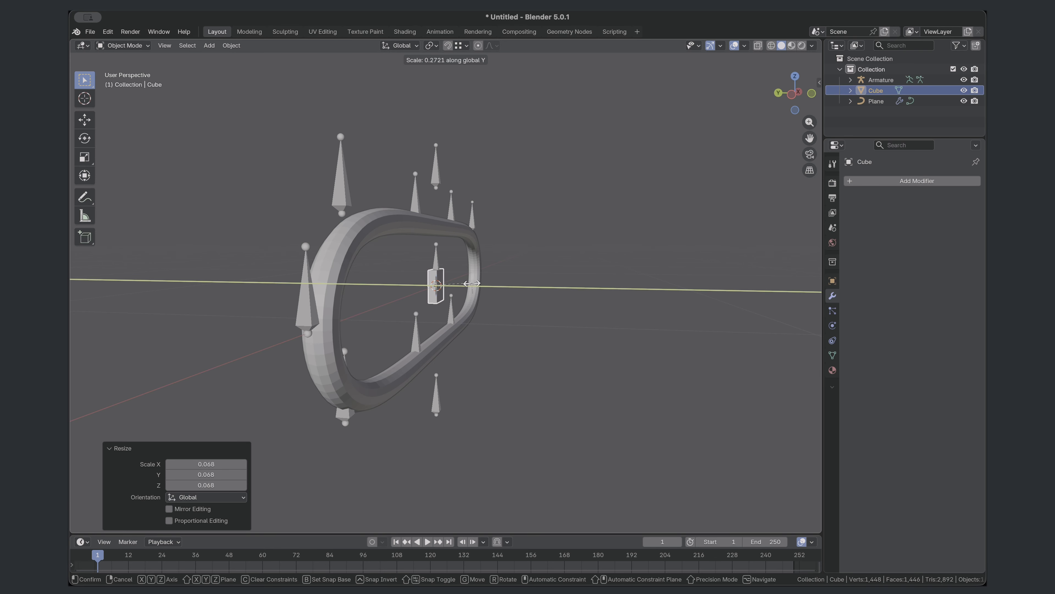
{"action": "left_click", "coordinate": [472, 284]}
- Shape the cube into a tooth that tapers downward and place it against the upper lip
{"action": "left_click", "coordinate": [449, 357]}
{"action": "key", "text": "s"}
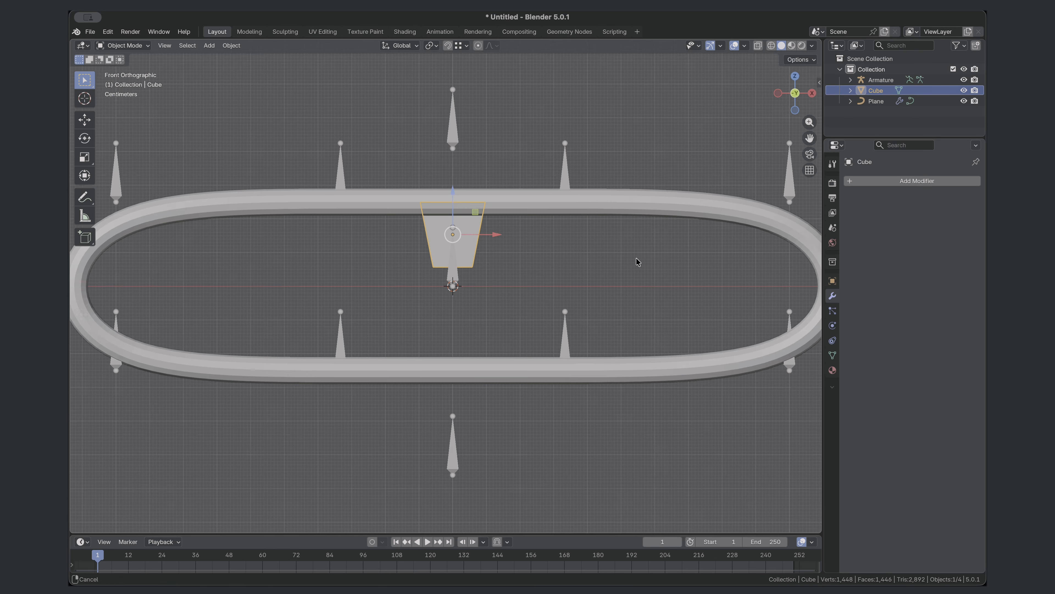
{"action": "scroll", "coordinate": [639, 264], "scroll_direction": "down", "scroll_amount": 2}
- Add an Array modifier to the tooth with a count of 6
{"action": "left_click", "coordinate": [867, 183]}
{"action": "mouse_move", "coordinate": [868, 208]}
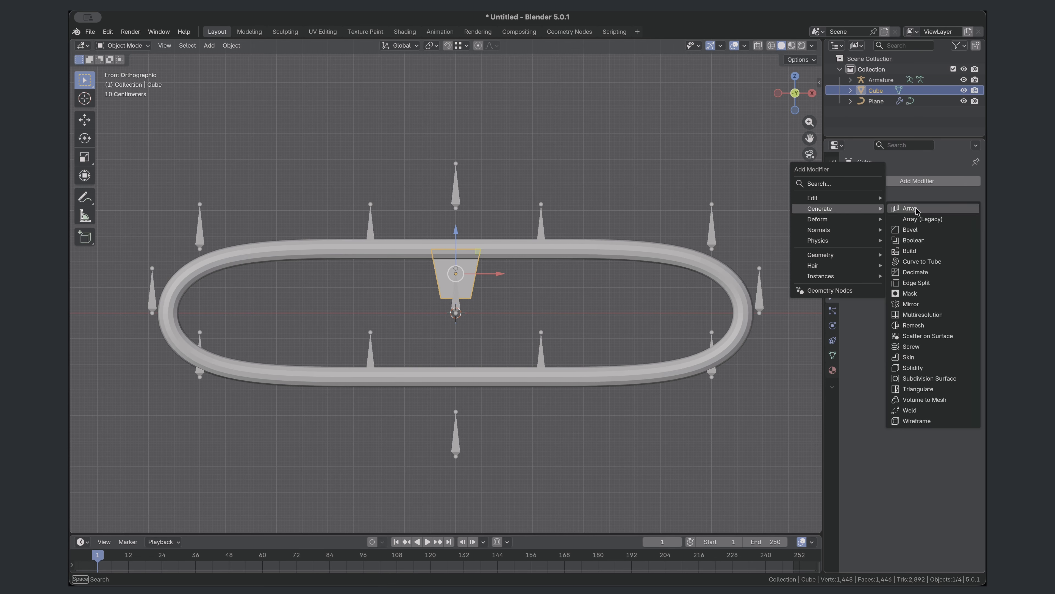
{"action": "left_click", "coordinate": [918, 211]}
{"action": "left_click", "coordinate": [952, 228]}
{"action": "left_click", "coordinate": [952, 228]}
{"action": "key", "text": "Tab"}
{"action": "left_click", "coordinate": [952, 228]}
{"action": "key", "text": "Tab"}
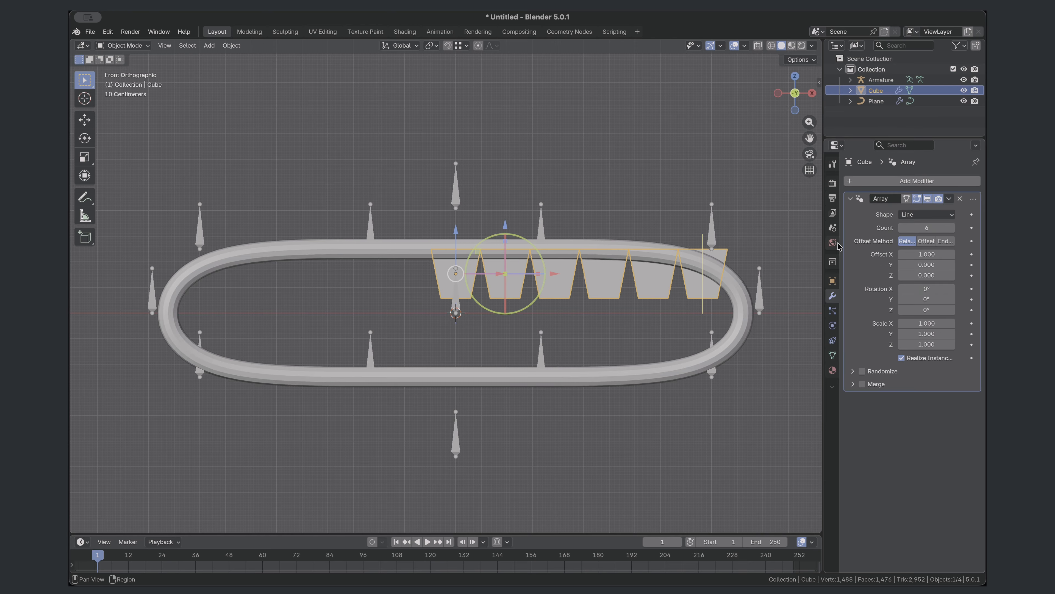
- Apply the tooth's Array modifier and set the object's origin to its geometry
{"action": "left_click", "coordinate": [949, 198]}
{"action": "left_click", "coordinate": [914, 210]}
{"action": "left_click", "coordinate": [231, 46]}
{"action": "mouse_move", "coordinate": [248, 71]}
{"action": "left_click", "coordinate": [389, 81]}
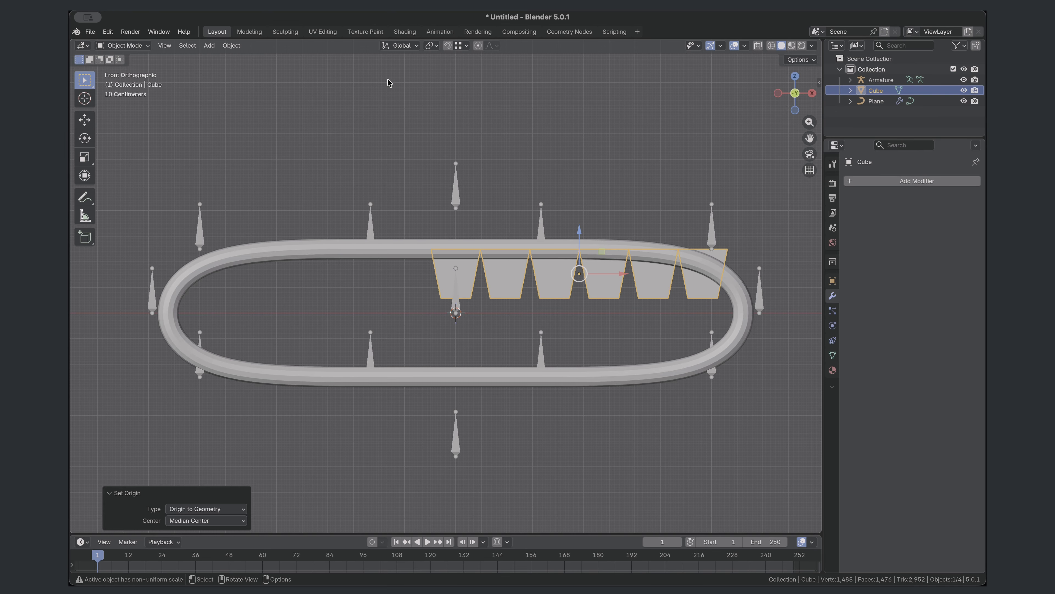
- Centre the row of teeth in the mouth by setting its X location to 0 m
{"action": "left_click", "coordinate": [819, 83]}
{"action": "left_click", "coordinate": [749, 101]}
{"action": "type", "text": "0"}
{"action": "key", "text": "Return"}
{"action": "middle_click_drag", "start_coordinate": [514, 333], "coordinate": [515, 341]}
{"action": "left_click", "coordinate": [516, 342]}
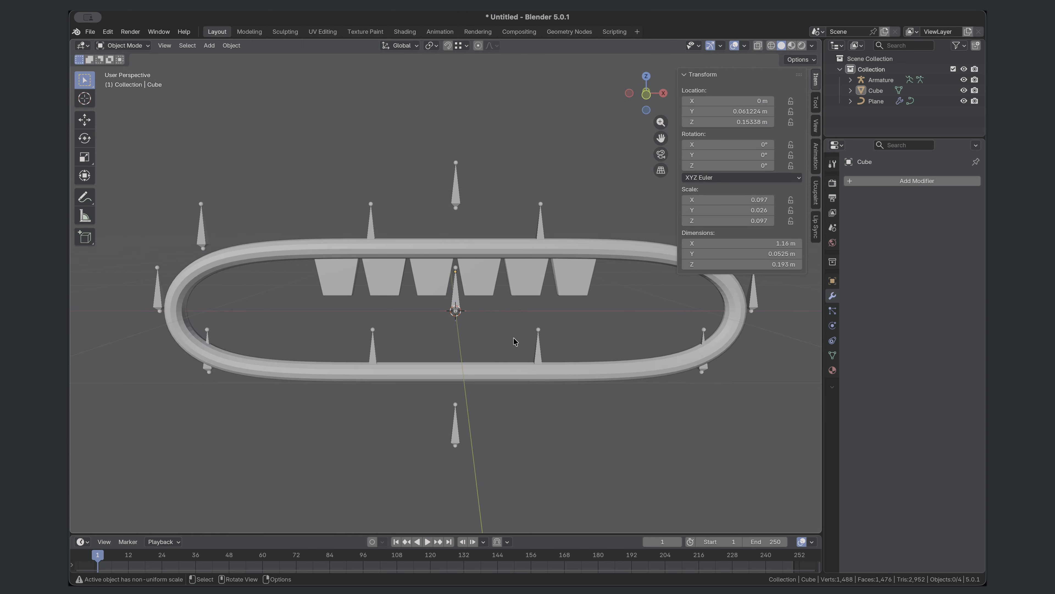
- Duplicate the row of teeth about 0.245 m down along Z and rotate the copy 180° about X
{"action": "left_click", "coordinate": [528, 294]}
{"action": "key", "text": "KP_1"}
{"action": "key", "text": "shift+d"}
{"action": "key", "text": "z"}
{"action": "left_click", "coordinate": [523, 346]}
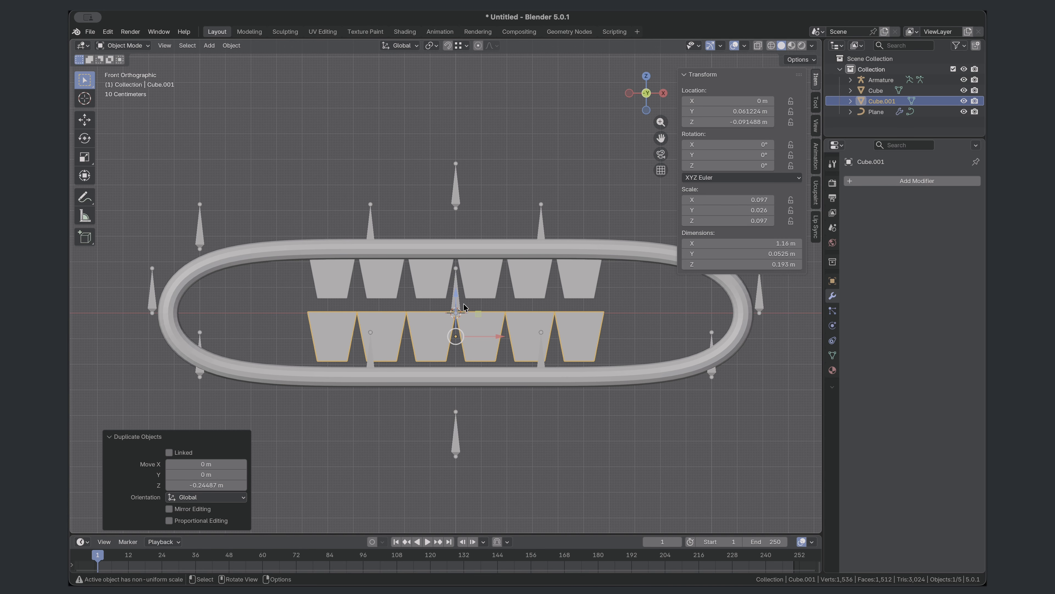
{"action": "type", "text": "rx180"}
{"action": "key", "text": "Return"}
- Lower the copied teeth onto the lower lip at Z about -0.148 m and scale them by about 0.902
{"action": "key", "text": "g"}
{"action": "key", "text": "z"}
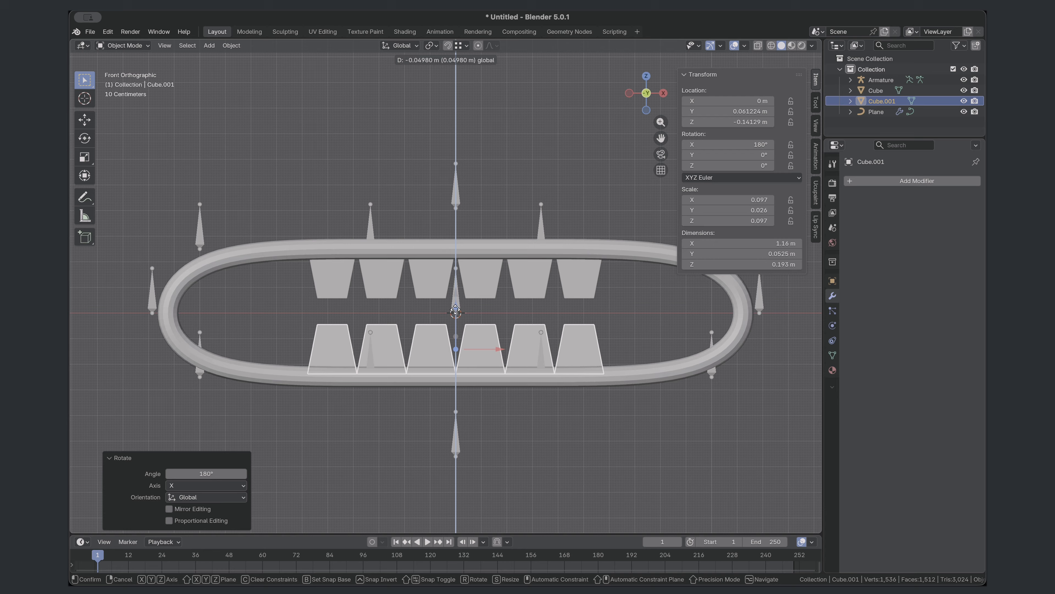
{"action": "left_click", "coordinate": [575, 307]}
{"action": "key", "text": "s"}
{"action": "left_click", "coordinate": [563, 306]}
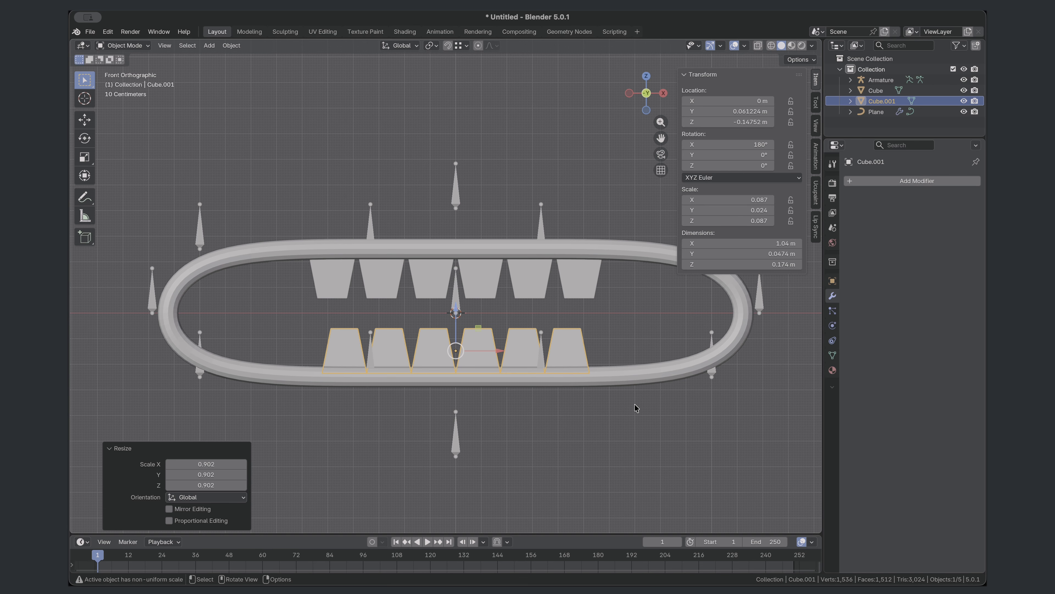
- Apply the scale of both rows of teeth and join them into one object named Teeth
{"action": "key", "text": "ctrl+a"}
{"action": "left_click", "coordinate": [434, 275]}
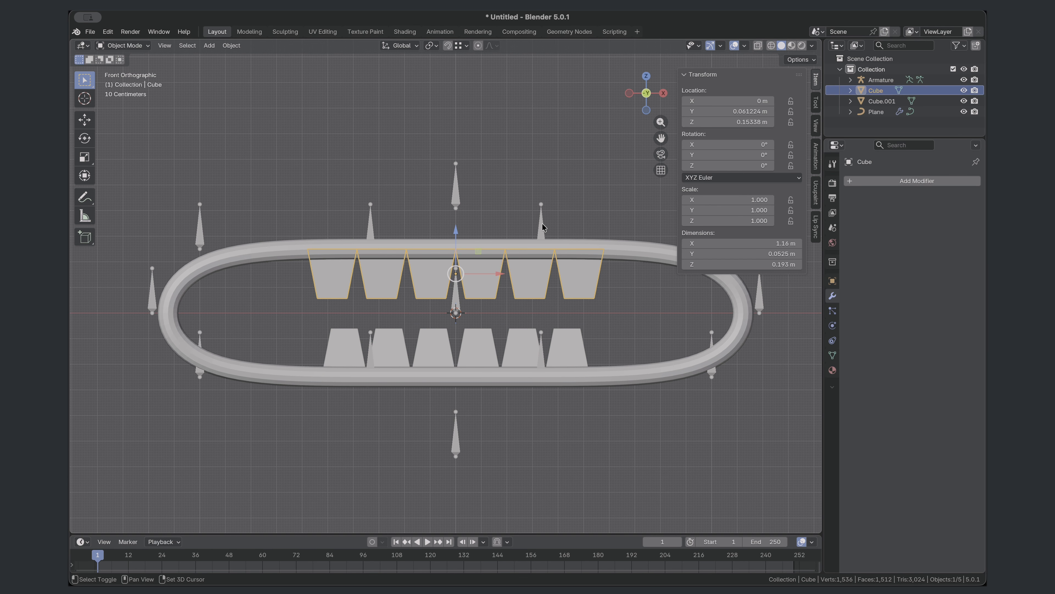
{"action": "left_click", "coordinate": [582, 290], "text": "shift"}
{"action": "key", "text": "ctrl+j"}
{"action": "key", "text": "F2"}
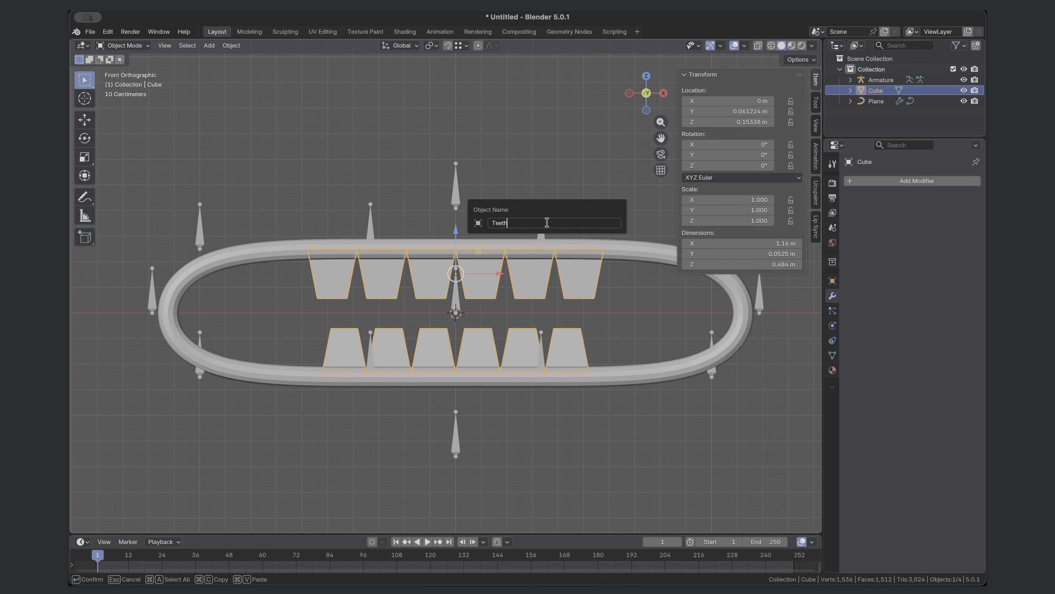
{"action": "key", "text": "Return"}
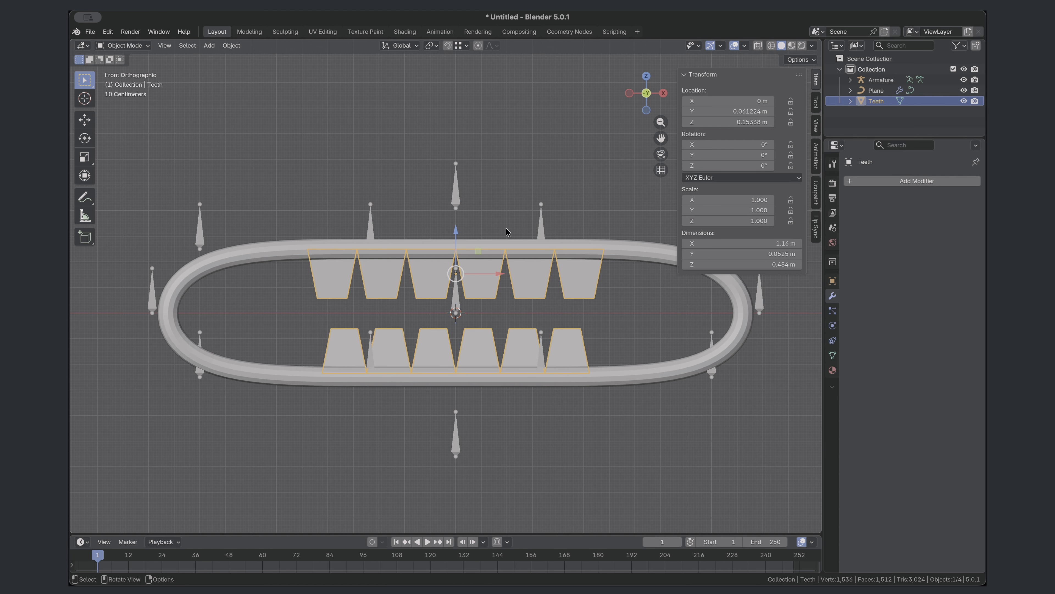
- Parent the Teeth object to the armature using Armature Deform With Empty Groups
{"action": "left_click", "coordinate": [541, 230], "text": "shift"}
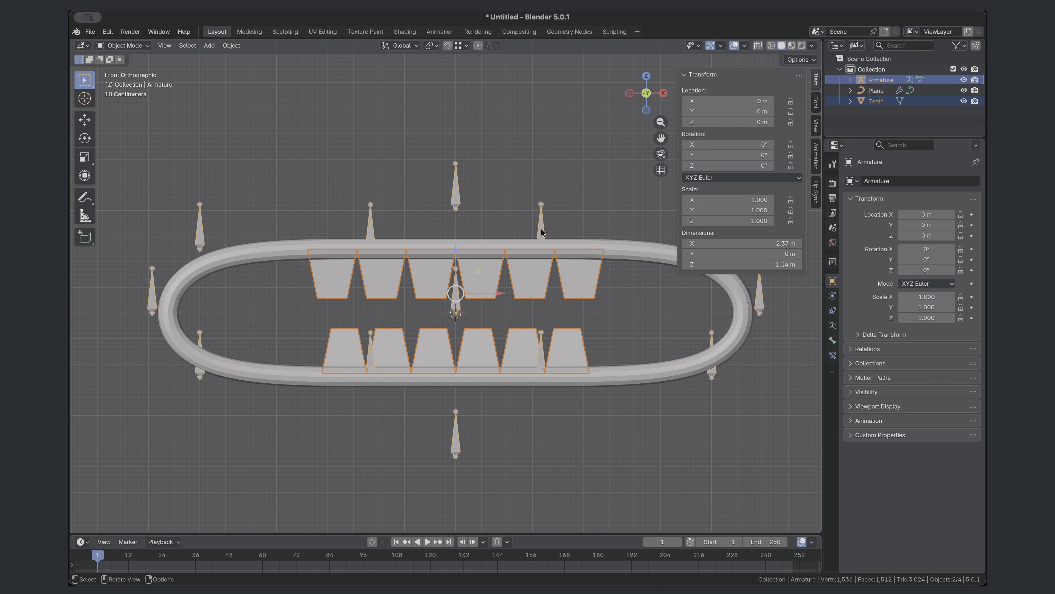
{"action": "key", "text": "super+p"}
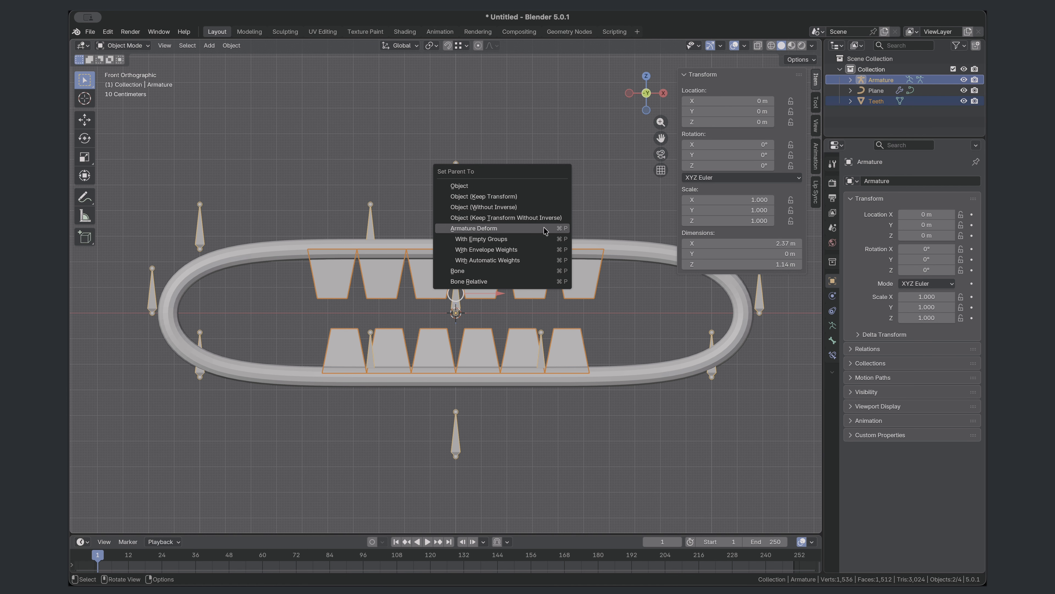
{"action": "left_click", "coordinate": [525, 239]}
- Assign the upper teeth of the Teeth mesh to the MouthCtrl.Top vertex group in Edit Mode
{"action": "left_click", "coordinate": [491, 283]}
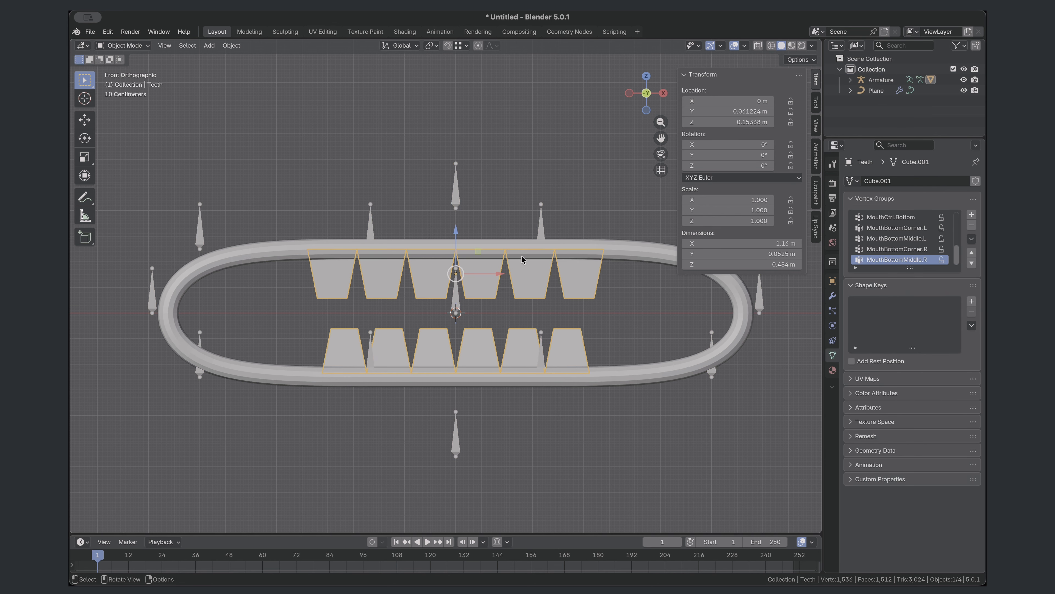
{"action": "key", "text": "Tab"}
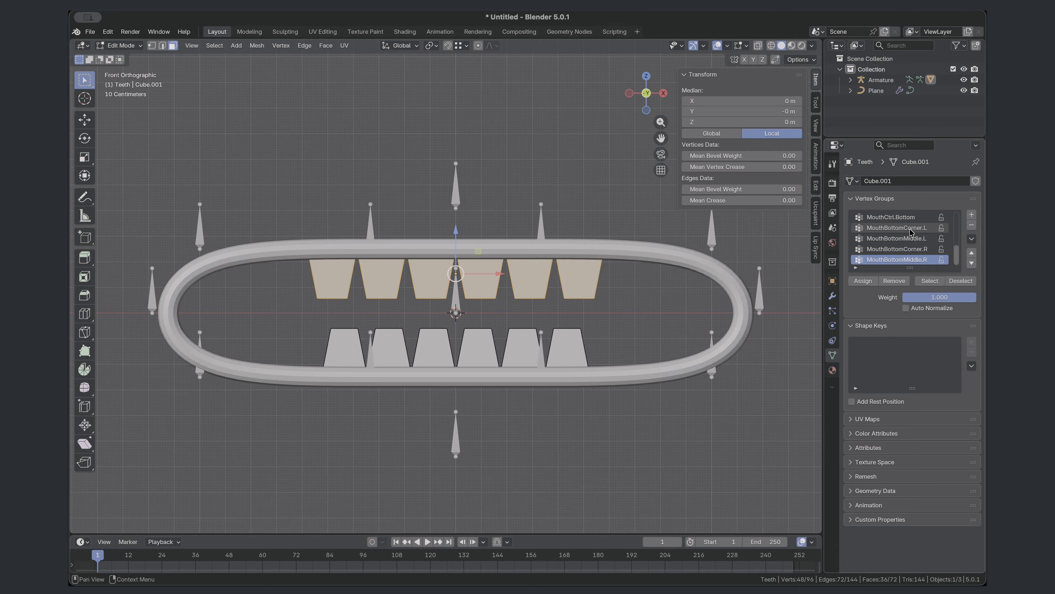
{"action": "scroll", "coordinate": [920, 240], "scroll_direction": "up", "scroll_amount": 5}
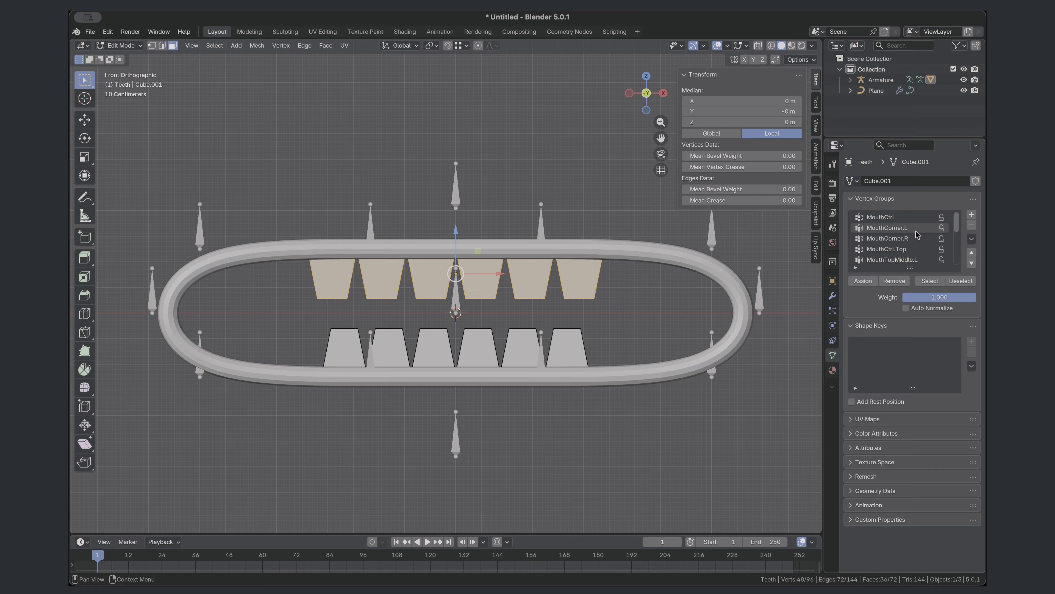
{"action": "left_click", "coordinate": [913, 249]}
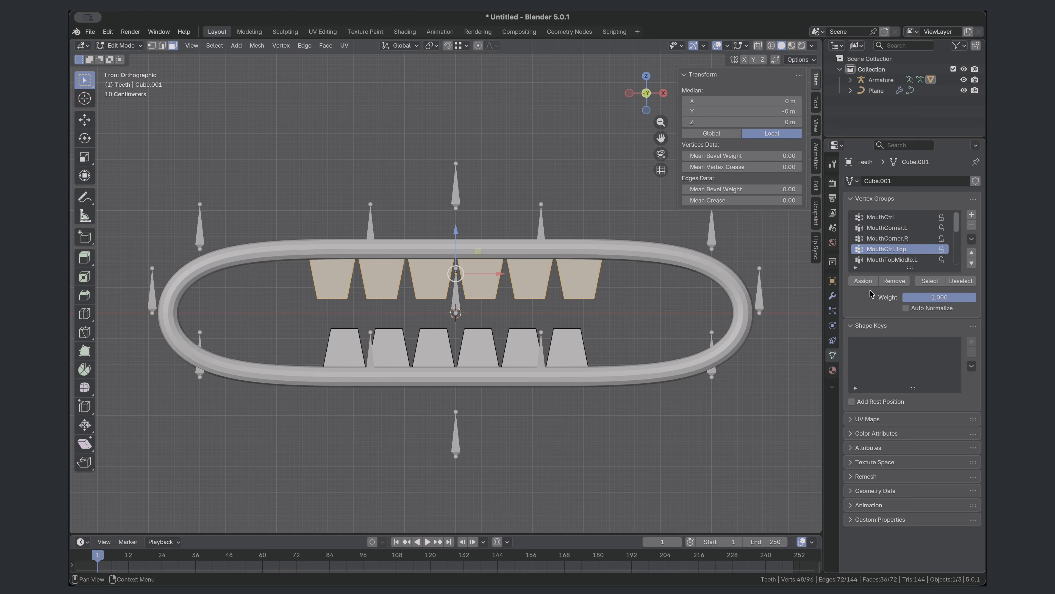
{"action": "left_click", "coordinate": [862, 282]}
- Select all six lower teeth of the Teeth mesh and assign them to the MouthCtrl.Bottom vertex group
{"action": "left_click", "coordinate": [641, 330]}
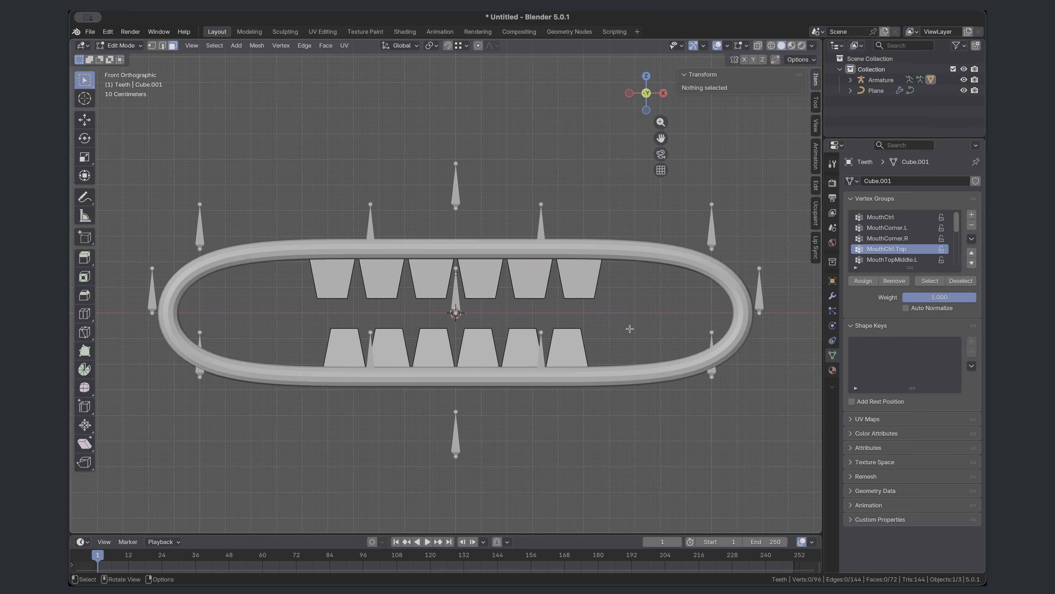
{"action": "key", "text": "l"}
{"action": "key", "text": "l"}
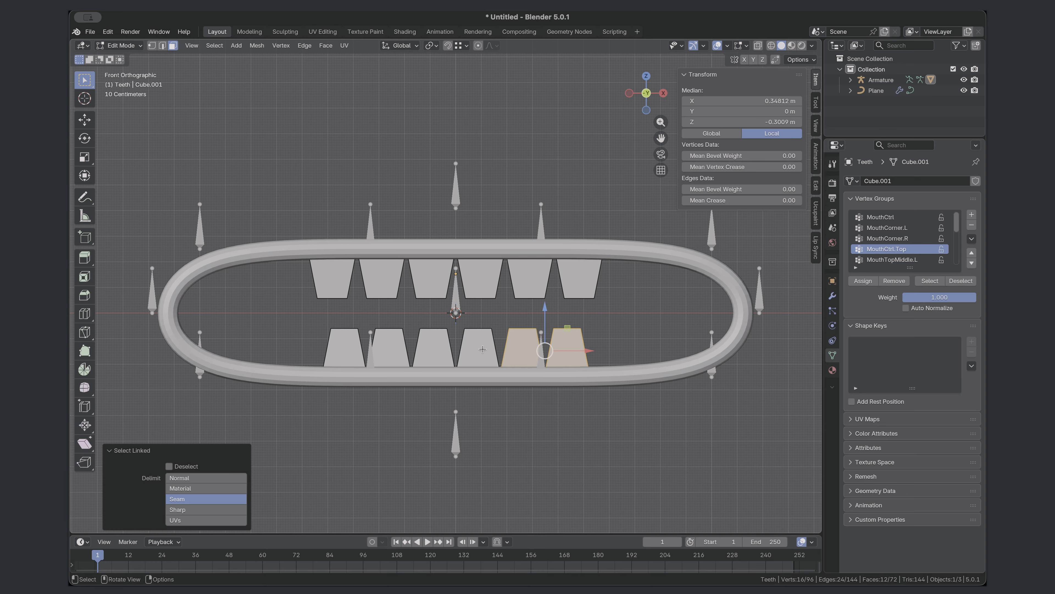
{"action": "key", "text": "l"}
{"action": "key", "text": "l"}
{"action": "key", "text": "l"}
{"action": "key", "text": "l"}
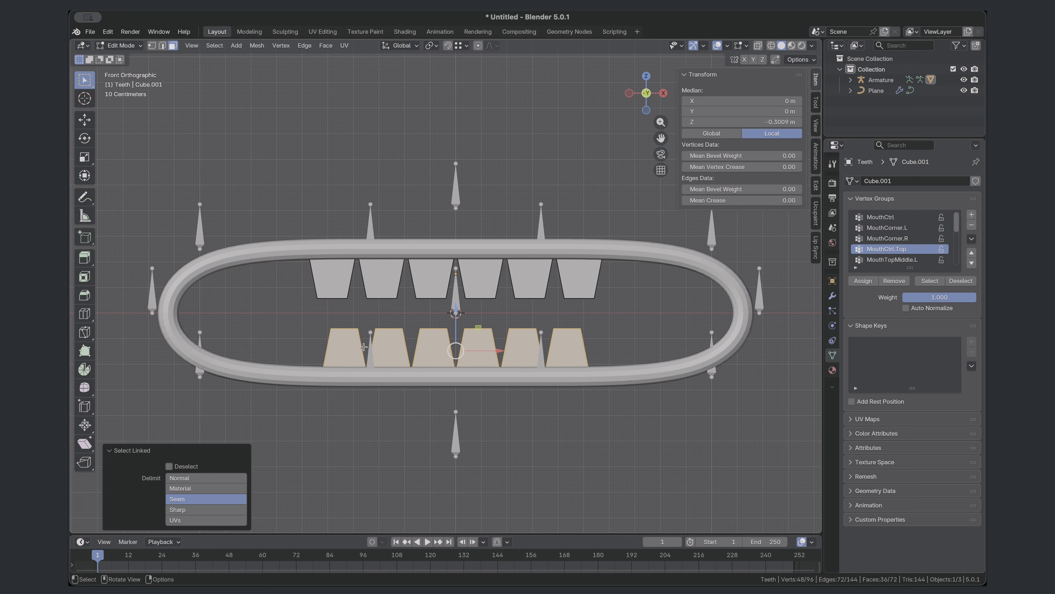
{"action": "scroll", "coordinate": [907, 260], "scroll_direction": "down", "scroll_amount": 4}
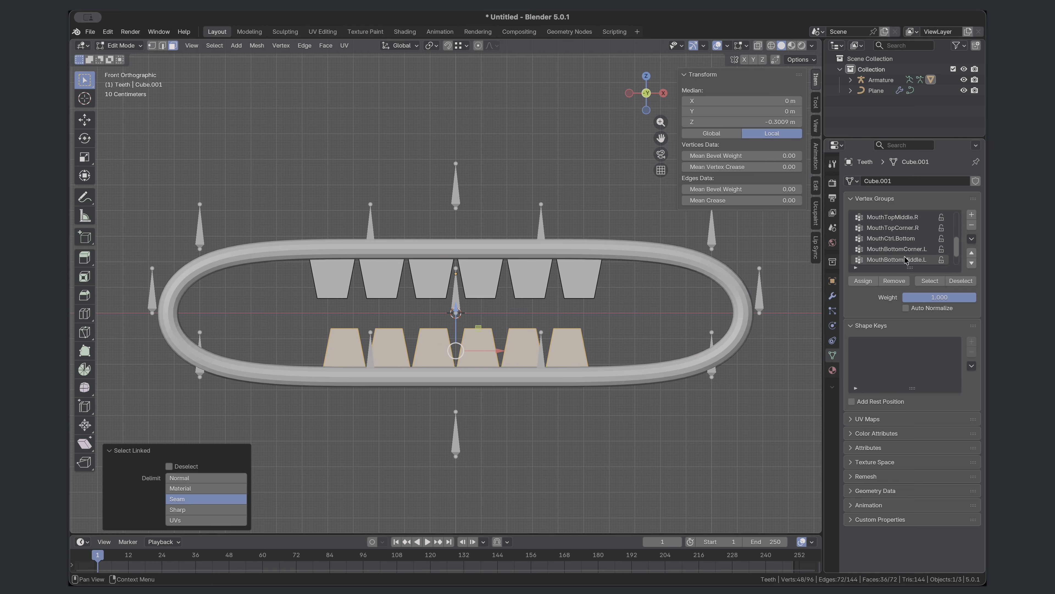
{"action": "left_click", "coordinate": [902, 240]}
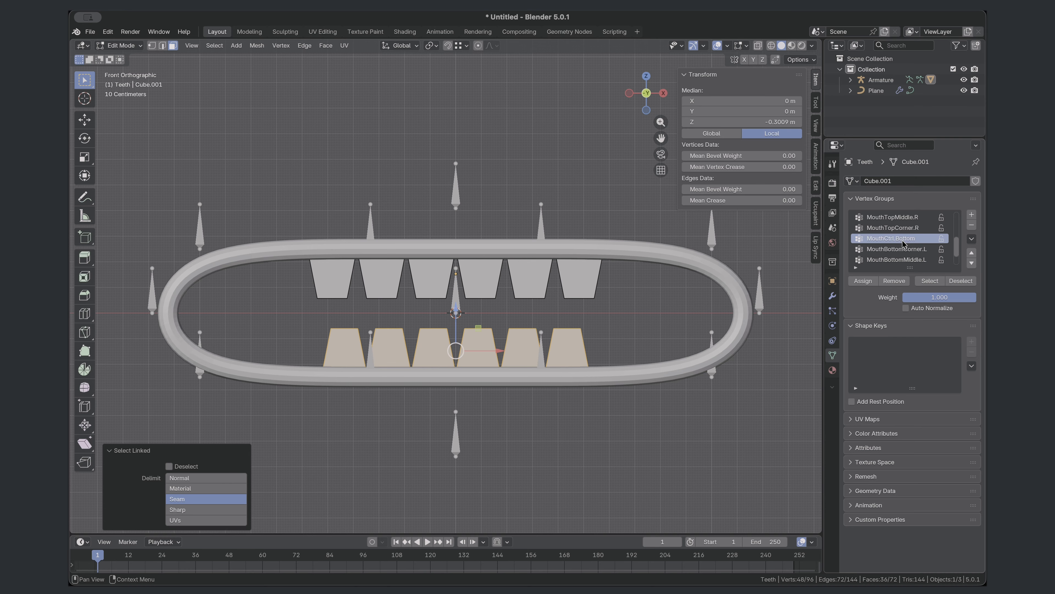
{"action": "left_click", "coordinate": [862, 281]}
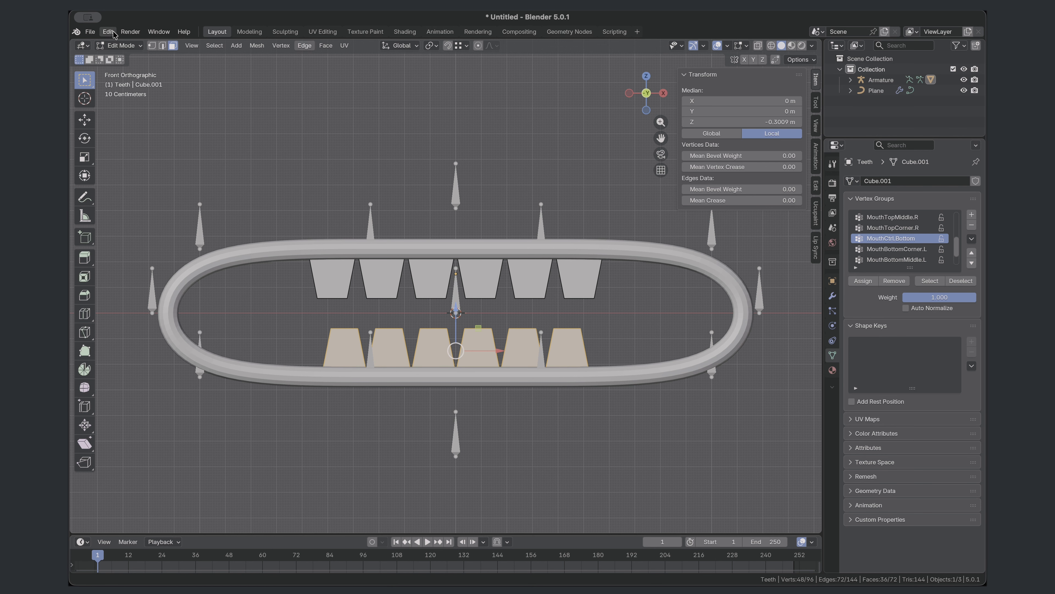
- Switch the armature to Pose Mode, test the lower teeth by moving the MouthCtrl.Bottom bone, and undo the move
{"action": "left_click", "coordinate": [114, 46]}
{"action": "left_click", "coordinate": [122, 58]}
{"action": "left_click", "coordinate": [471, 188]}
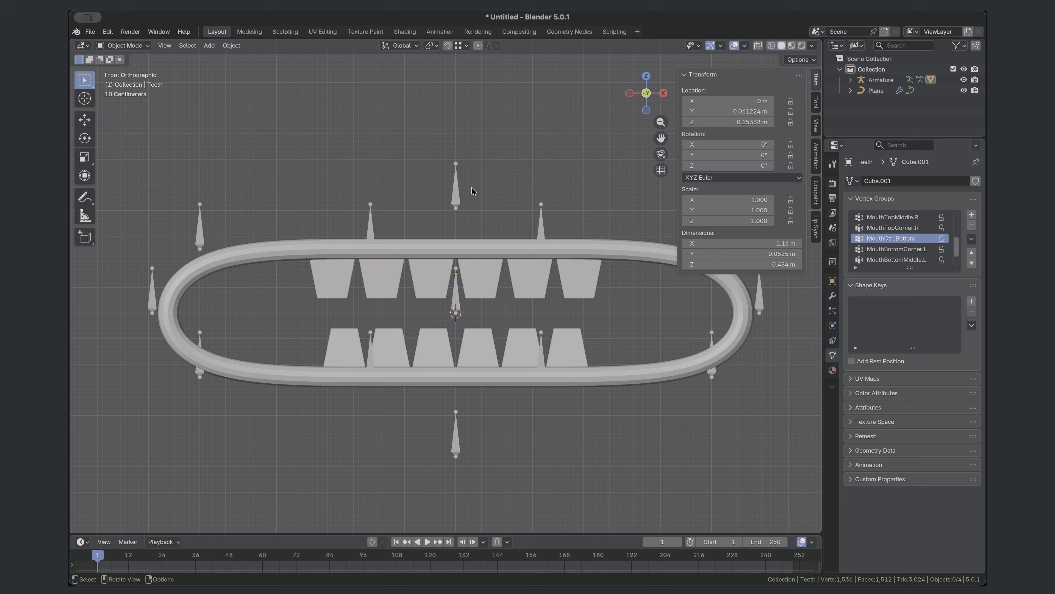
{"action": "left_click", "coordinate": [457, 195]}
{"action": "key", "text": "n"}
{"action": "left_click", "coordinate": [122, 46]}
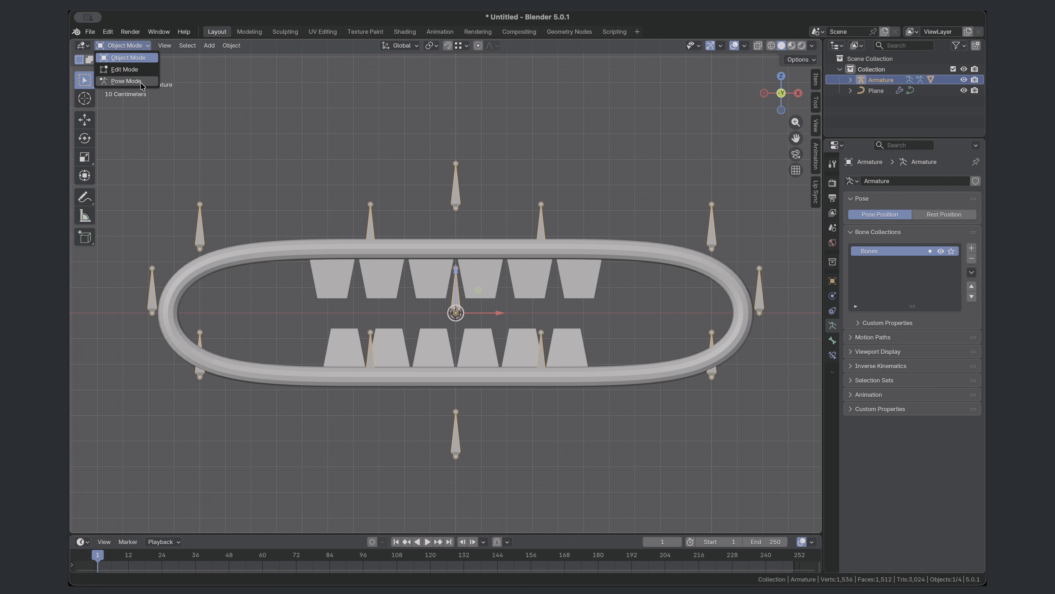
{"action": "left_click", "coordinate": [126, 81]}
{"action": "key", "text": "g"}
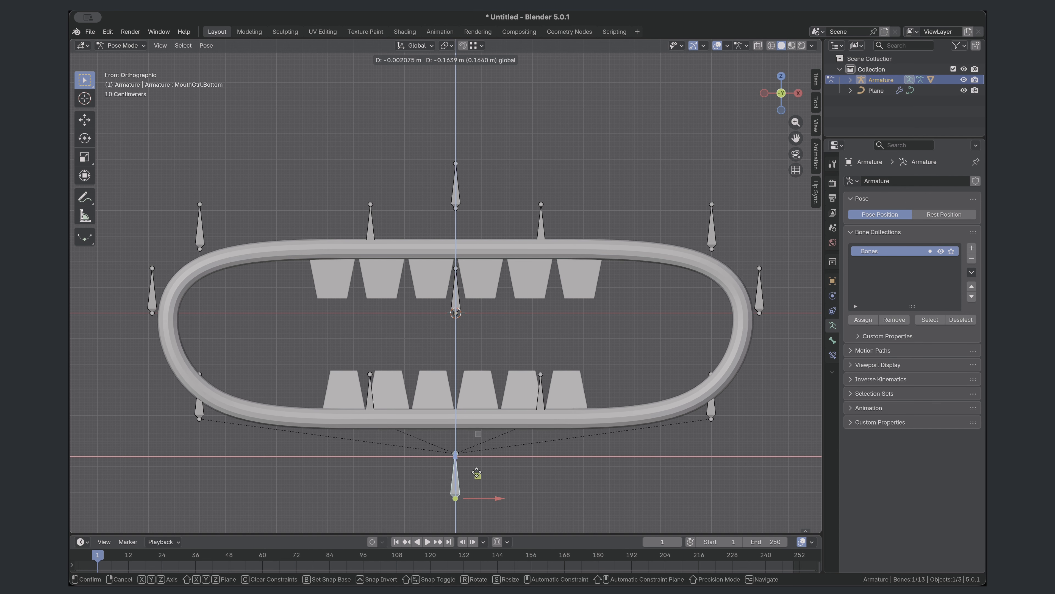
{"action": "left_click", "coordinate": [484, 411]}
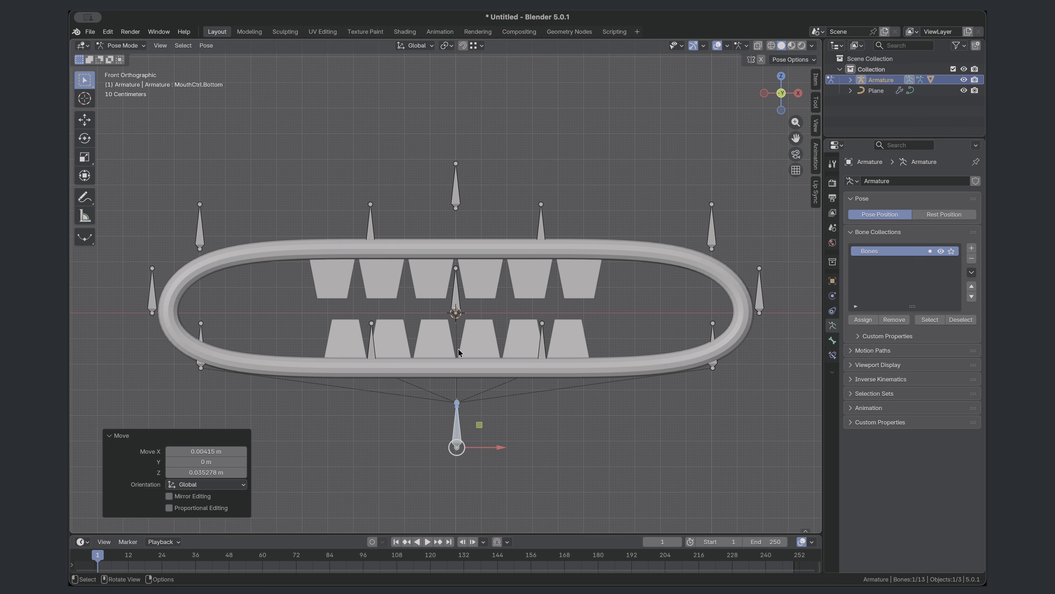
{"action": "key", "text": "ctrl+z"}
- Test the upper teeth by moving the MouthCtrl.Top bone, cancel the move and return to Object Mode
{"action": "left_click", "coordinate": [457, 194]}
{"action": "key", "text": "g"}
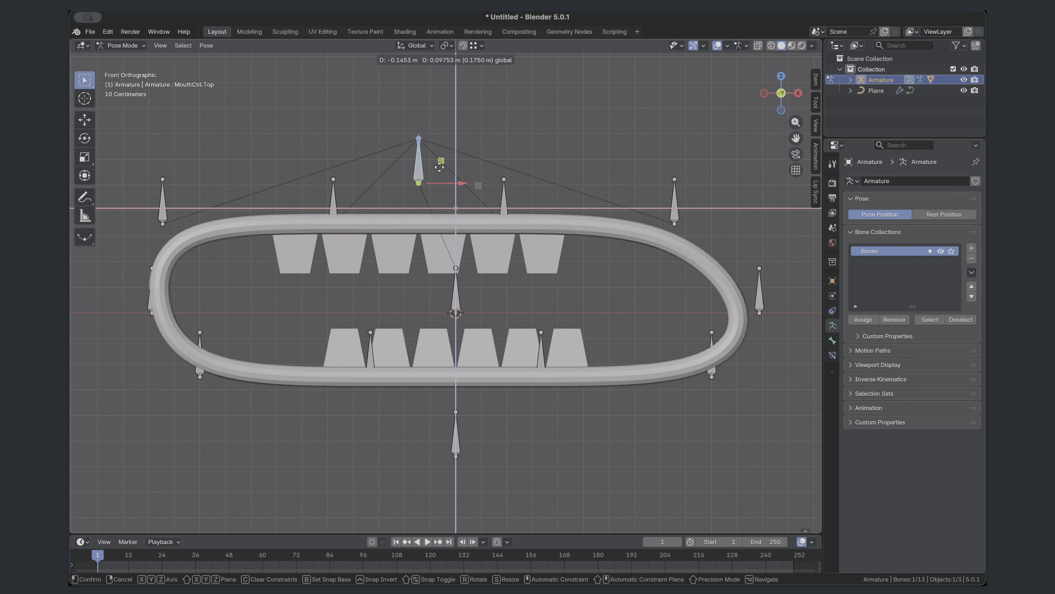
{"action": "key", "text": "Escape"}
{"action": "key", "text": "ctrl+Tab"}
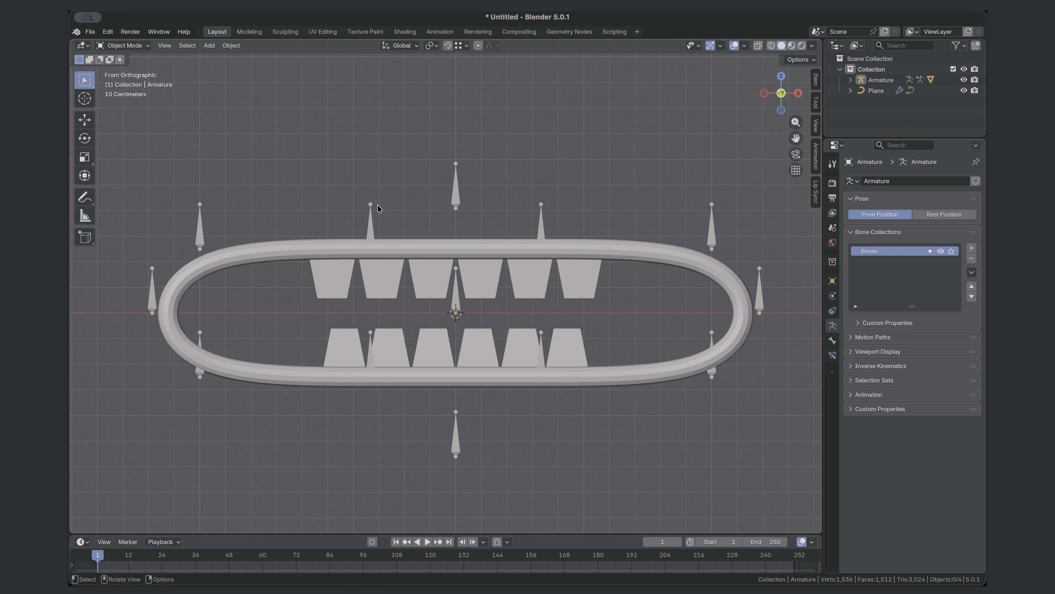
- Add a 2 m cube at the origin and scale it by about 0.237 along Z
{"action": "left_click", "coordinate": [209, 45]}
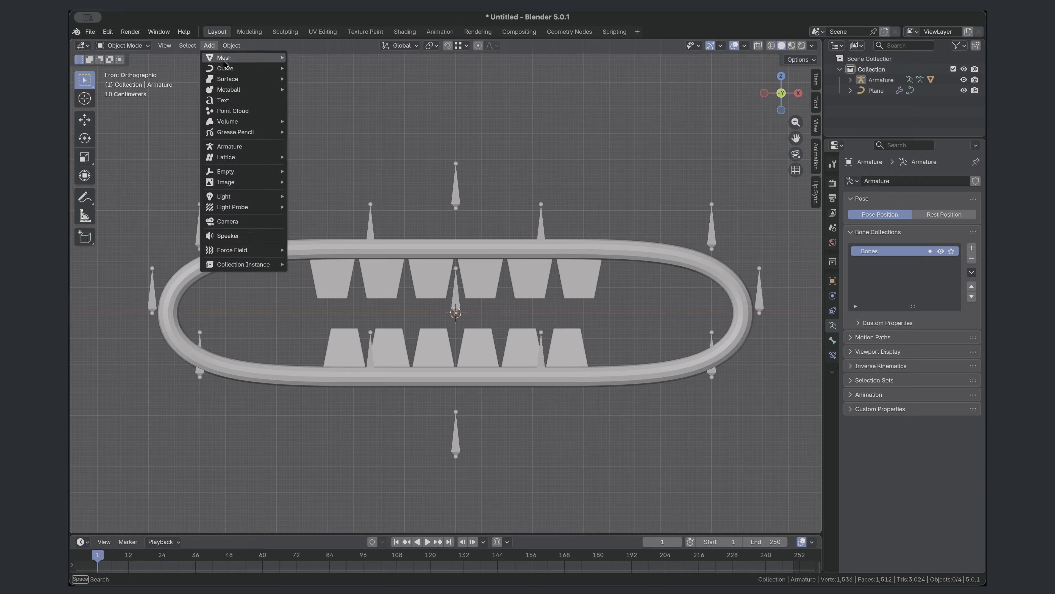
{"action": "mouse_move", "coordinate": [232, 58]}
{"action": "left_click", "coordinate": [315, 68]}
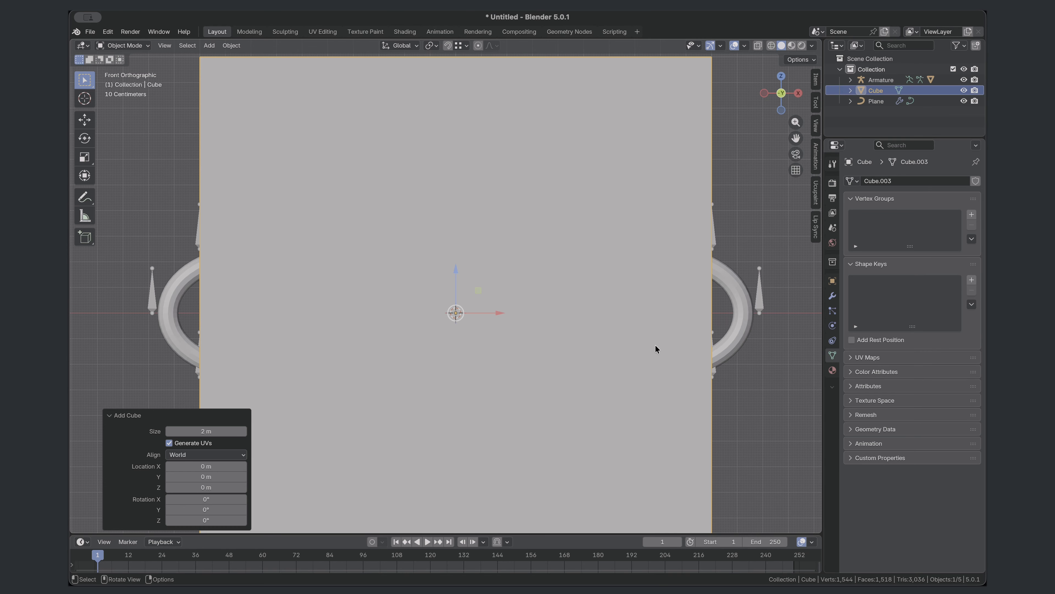
{"action": "key", "text": "s"}
{"action": "key", "text": "z"}
{"action": "left_click", "coordinate": [460, 276]}
- Raise the flattened cube about 0.49 m along Z onto the upper lip and narrow it along X to just wider than the teeth
{"action": "key", "text": "g"}
{"action": "key", "text": "z"}
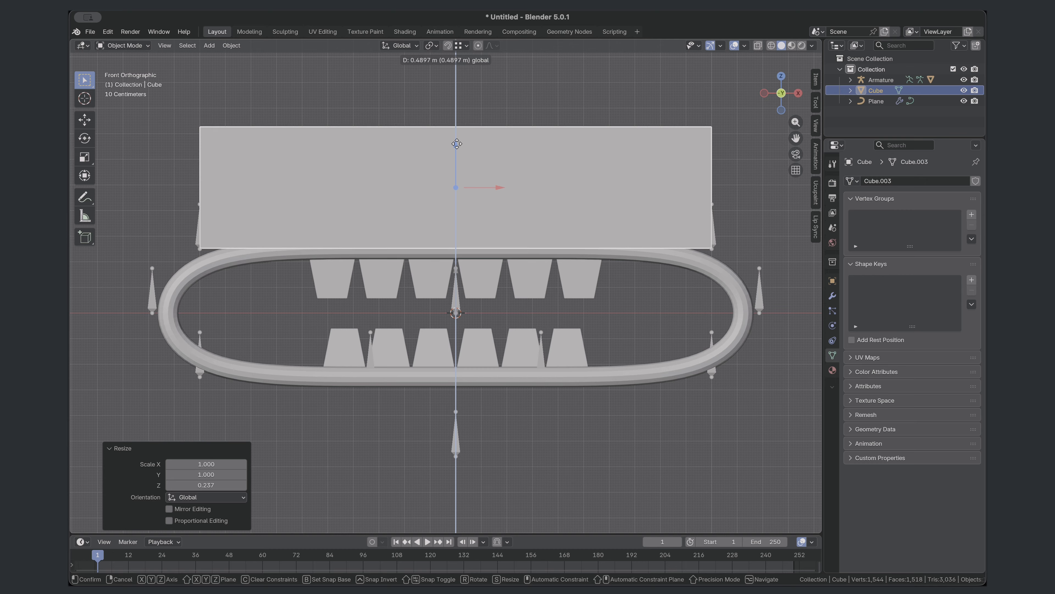
{"action": "left_click_drag", "start_coordinate": [457, 144], "coordinate": [457, 144]}
{"action": "key", "text": "s"}
{"action": "key", "text": "x"}
{"action": "left_click", "coordinate": [649, 231]}
- Cut two vertical edge loops into the cube and spread them apart by scaling about 1.4 along X
{"action": "key", "text": "Tab"}
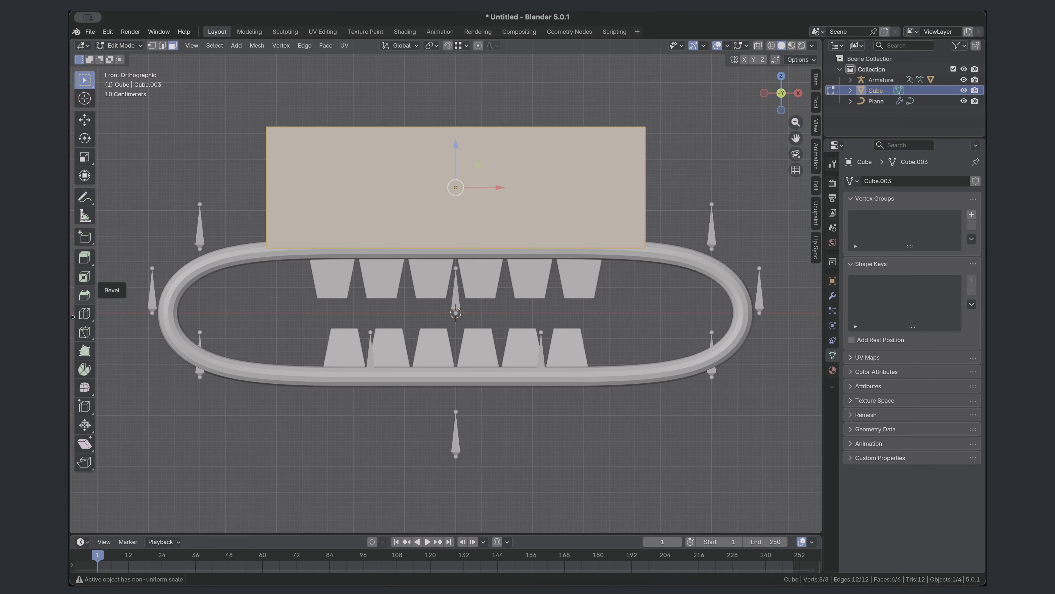
{"action": "left_click", "coordinate": [85, 313]}
{"action": "left_click", "coordinate": [452, 230]}
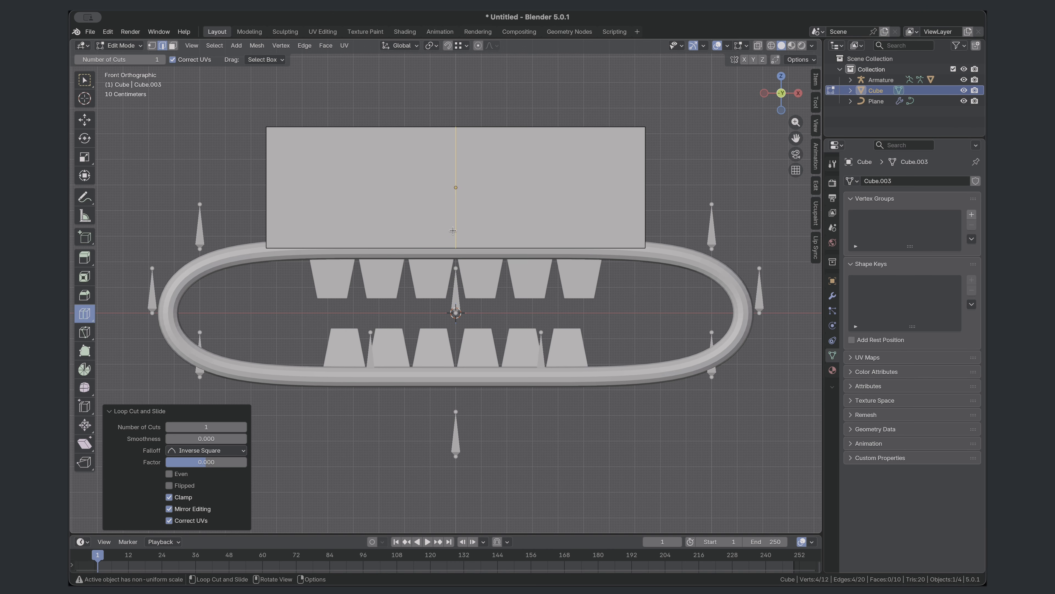
{"action": "left_click", "coordinate": [243, 426]}
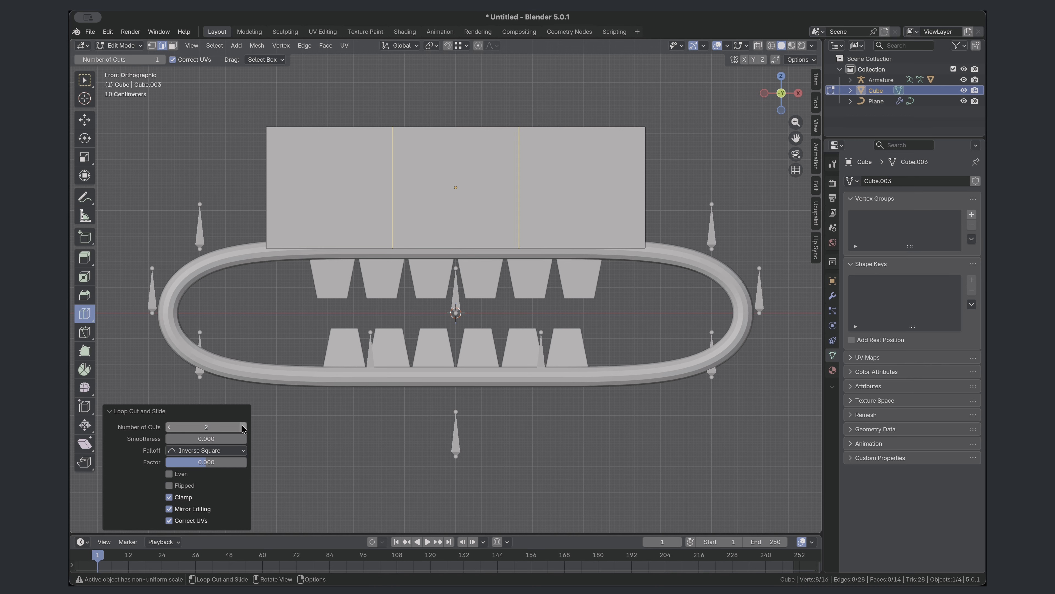
{"action": "left_click", "coordinate": [84, 120]}
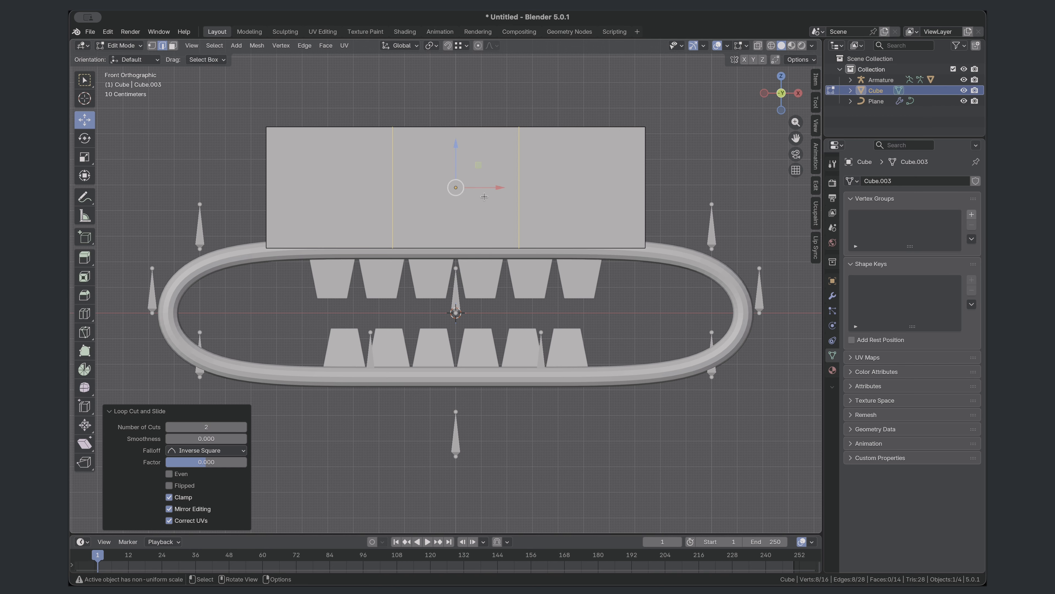
{"action": "key", "text": "s"}
{"action": "key", "text": "x"}
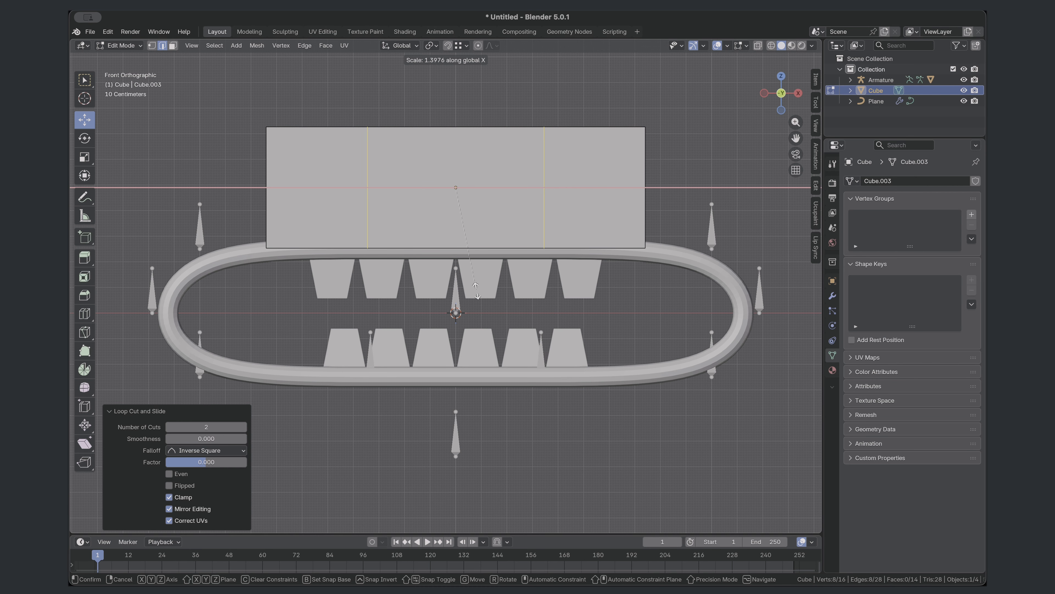
{"action": "left_click", "coordinate": [473, 289]}
{"action": "key", "text": "Tab"}
- Duplicate the divided cube and lower the copy about 0.97 m along Z to sit below the lower lip
{"action": "key", "text": "shift+d"}
{"action": "key", "text": "z"}
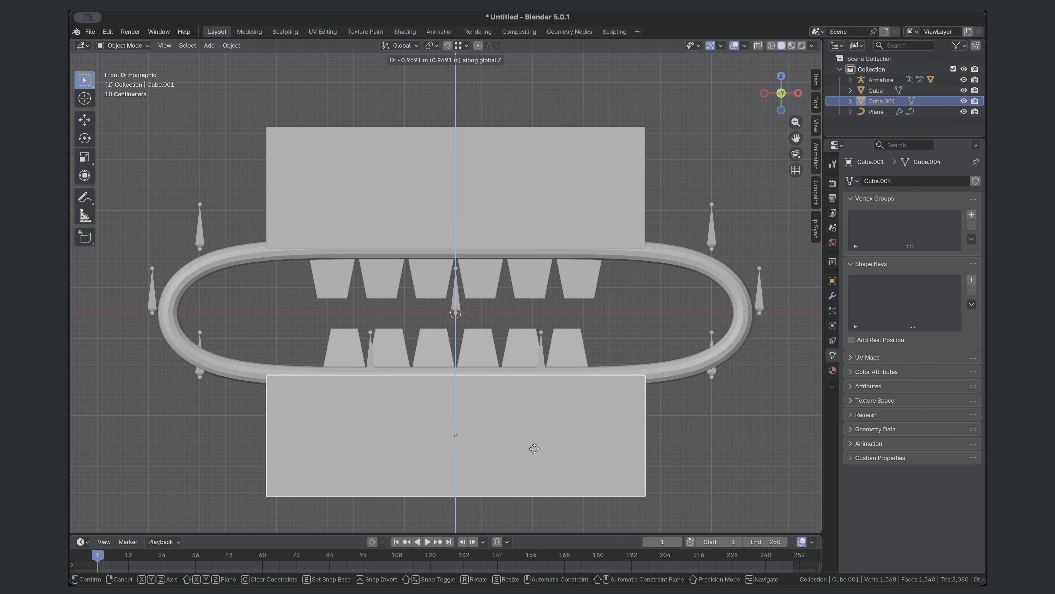
{"action": "left_click", "coordinate": [535, 454]}
{"action": "key", "text": "Tab"}
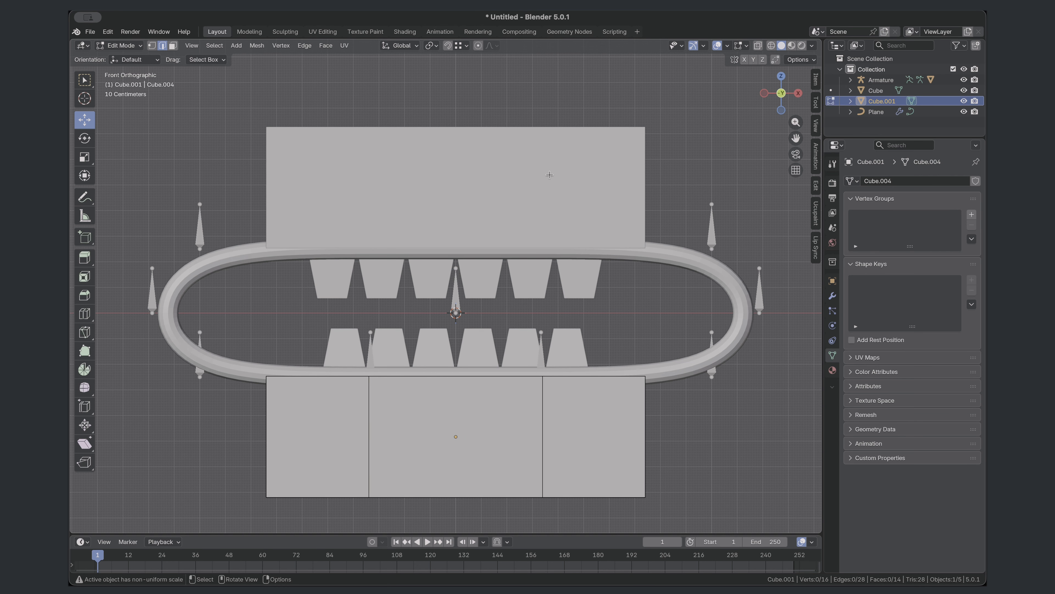
{"action": "key", "text": "Tab"}
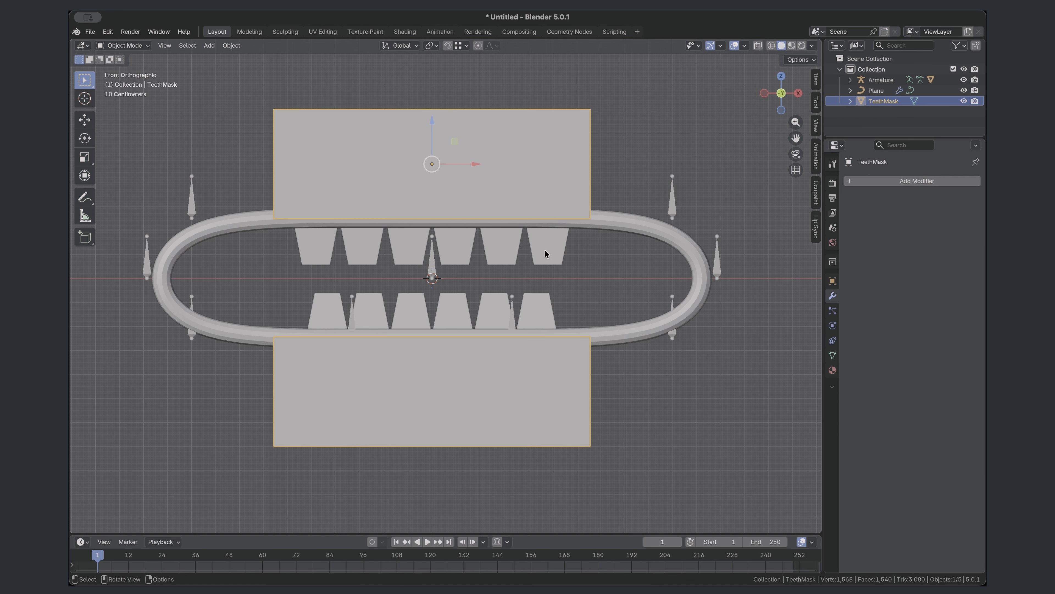
- Add a Boolean modifier to the Teeth object, set to Difference with TeethMask as its object and the Float solver
{"action": "left_click", "coordinate": [546, 254]}
{"action": "left_click", "coordinate": [892, 180]}
{"action": "mouse_move", "coordinate": [892, 182]}
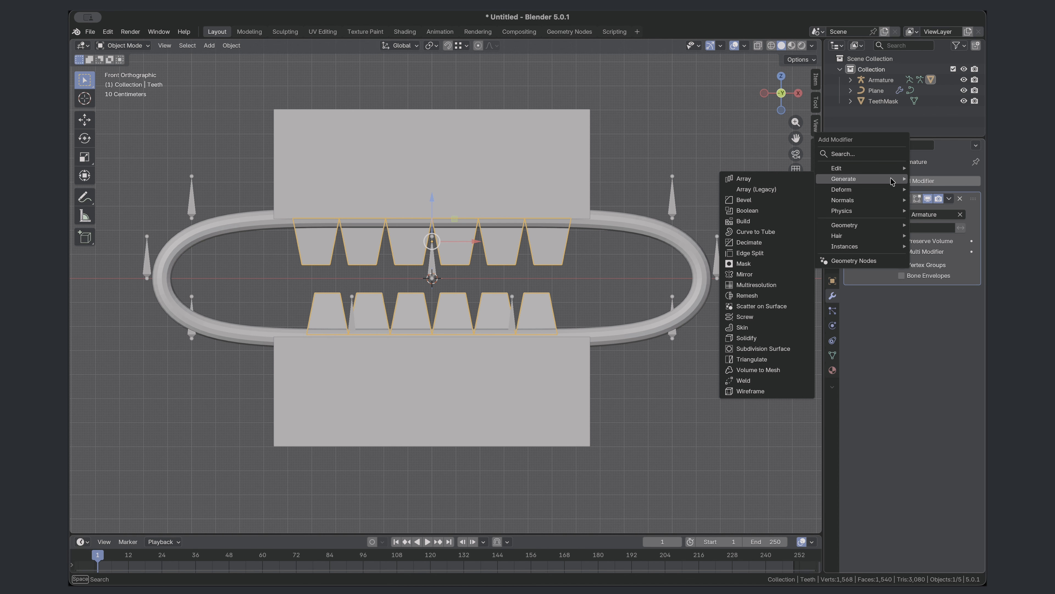
{"action": "left_click", "coordinate": [755, 211]}
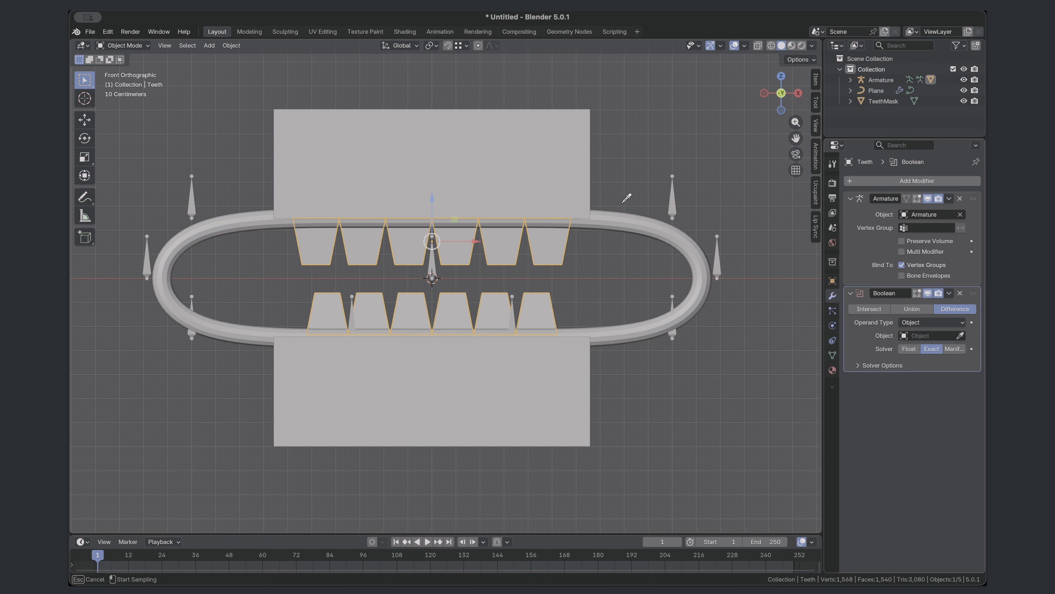
{"action": "left_click", "coordinate": [542, 162]}
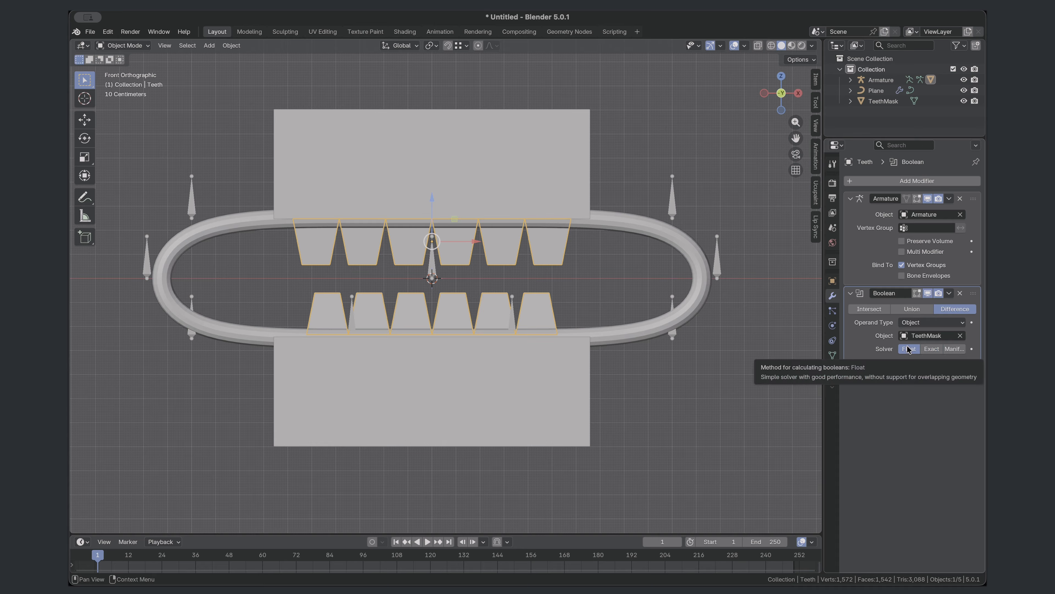
- Hide TeethMask, test the Boolean by lowering the Teeth about 0.06 m, undo the move and show TeethMask again
{"action": "left_click", "coordinate": [964, 103]}
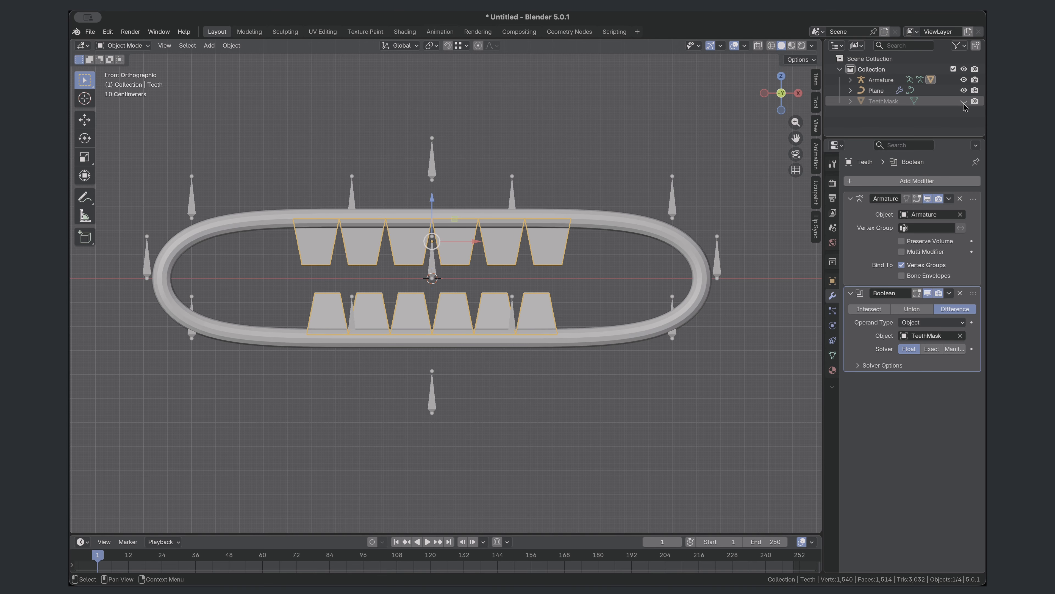
{"action": "mouse_move", "coordinate": [432, 200]}
{"action": "left_mouse_down"}
{"action": "mouse_move", "coordinate": [433, 216]}
{"action": "mouse_move", "coordinate": [435, 195]}
{"action": "mouse_move", "coordinate": [452, 196]}
{"action": "left_mouse_up"}
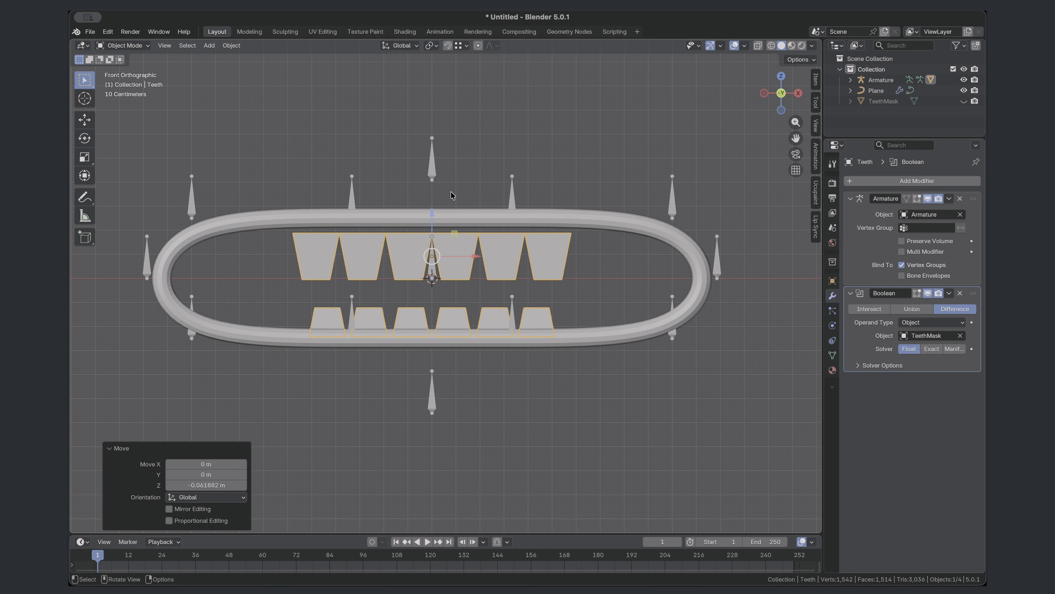
{"action": "key", "text": "ctrl+z"}
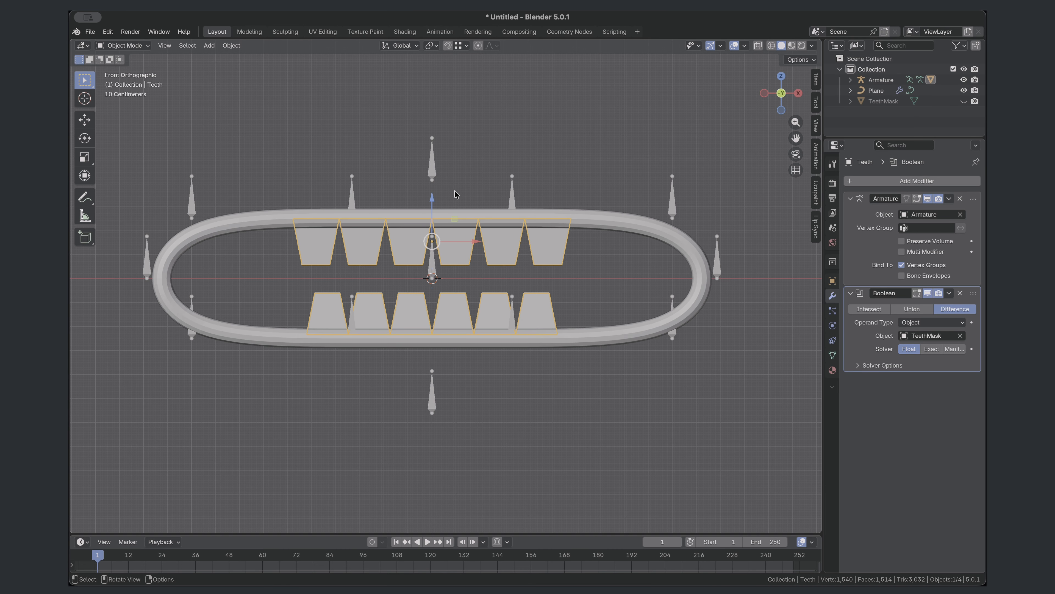
{"action": "left_click", "coordinate": [964, 102]}
- Parent the TeethMask object to the armature using Armature Deform With Empty Groups
{"action": "left_click", "coordinate": [574, 205]}
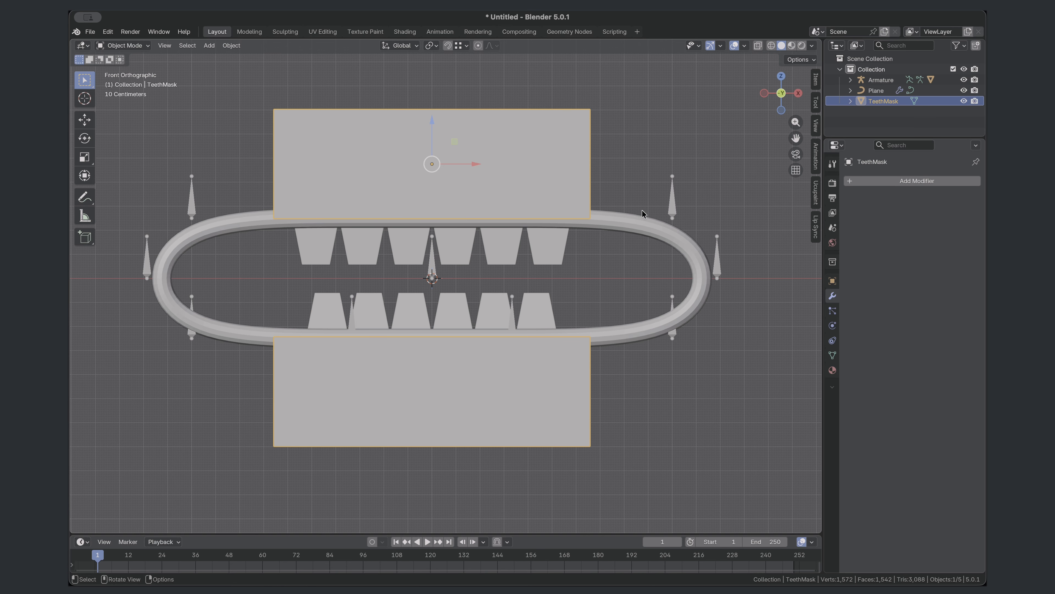
{"action": "left_click", "coordinate": [674, 210], "text": "shift"}
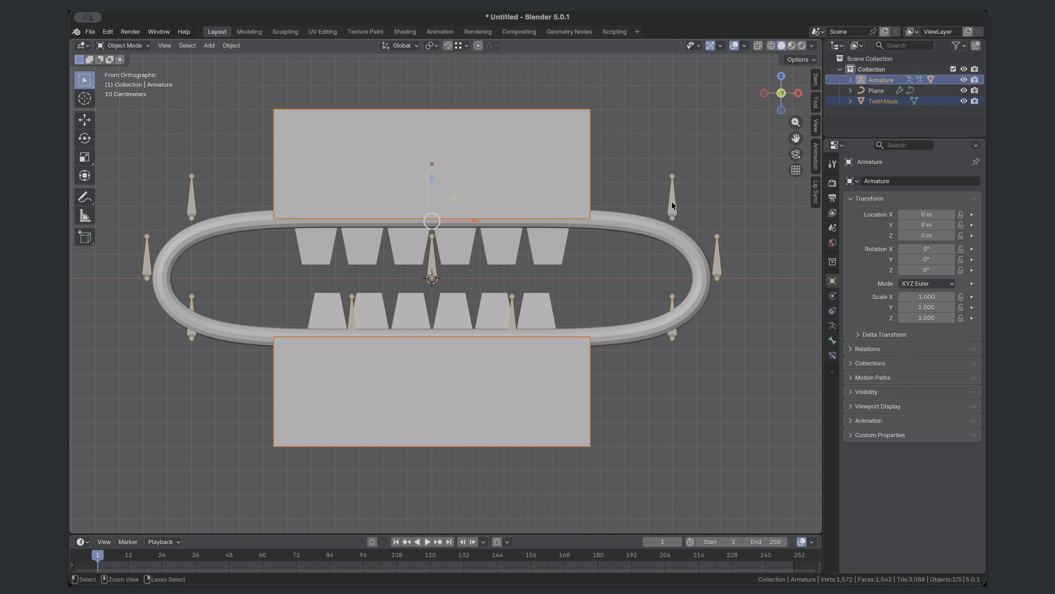
{"action": "key", "text": "super+p"}
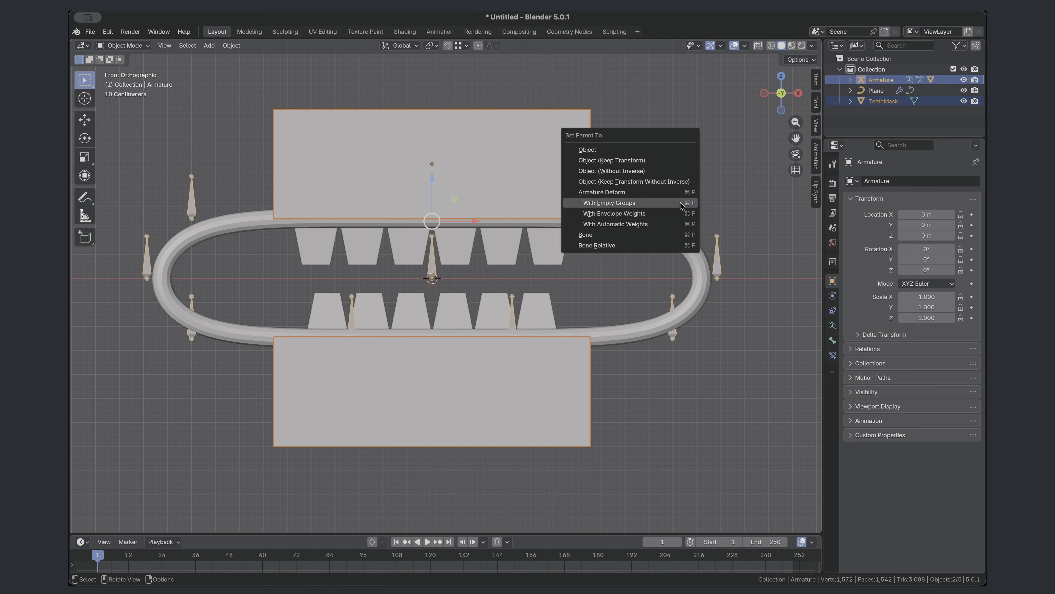
{"action": "left_click", "coordinate": [682, 203]}
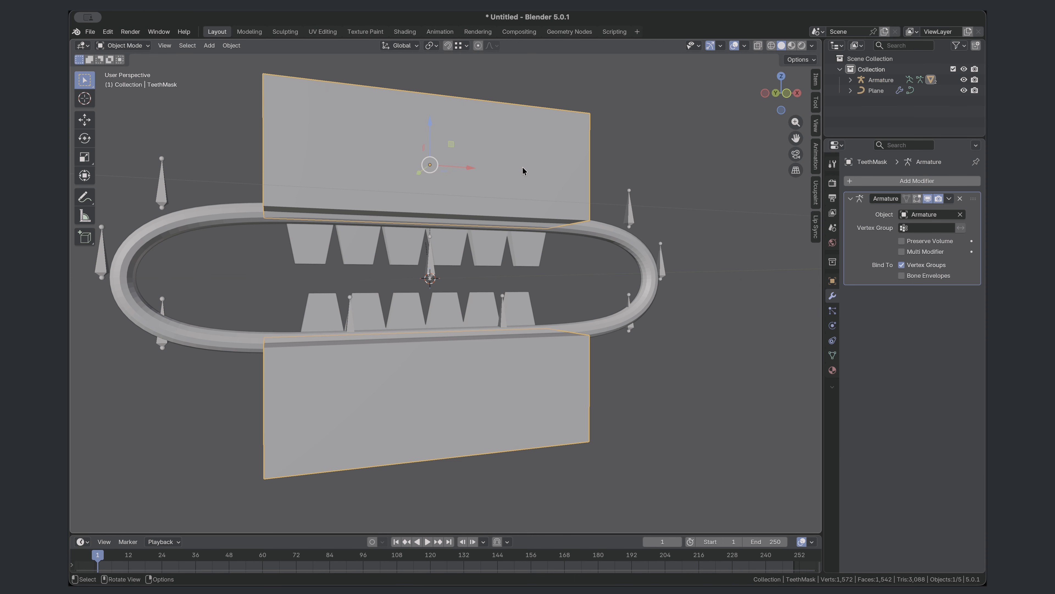
- In TeethMask's mesh, assign the upper block's two underside depth edges at the -X end to the MouthTopMiddle.R vertex group
{"action": "key", "text": "Tab"}
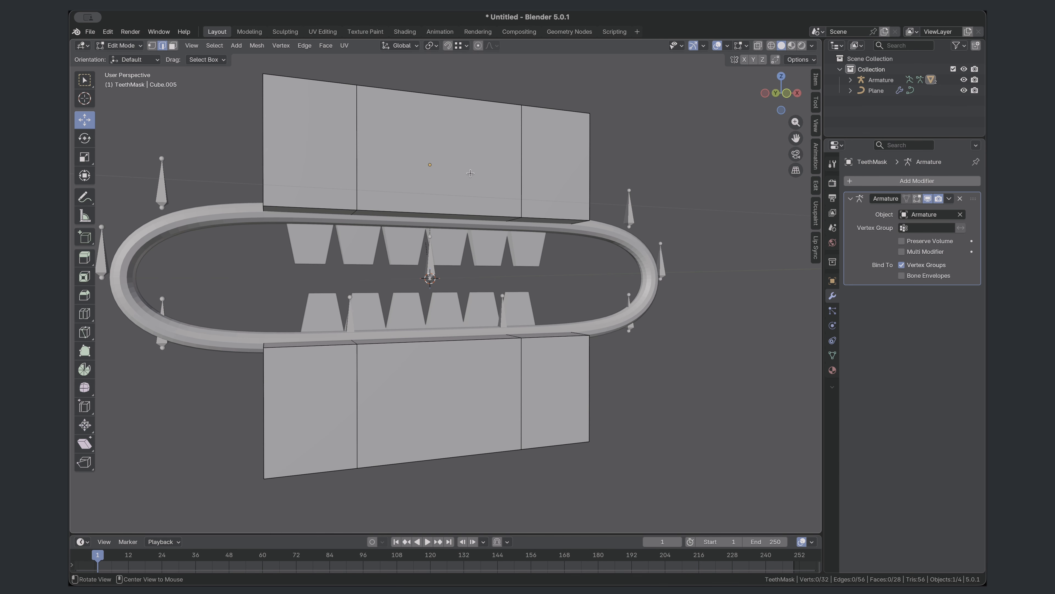
{"action": "middle_click_drag", "start_coordinate": [470, 173], "coordinate": [416, 217]}
{"action": "left_click", "coordinate": [283, 211]}
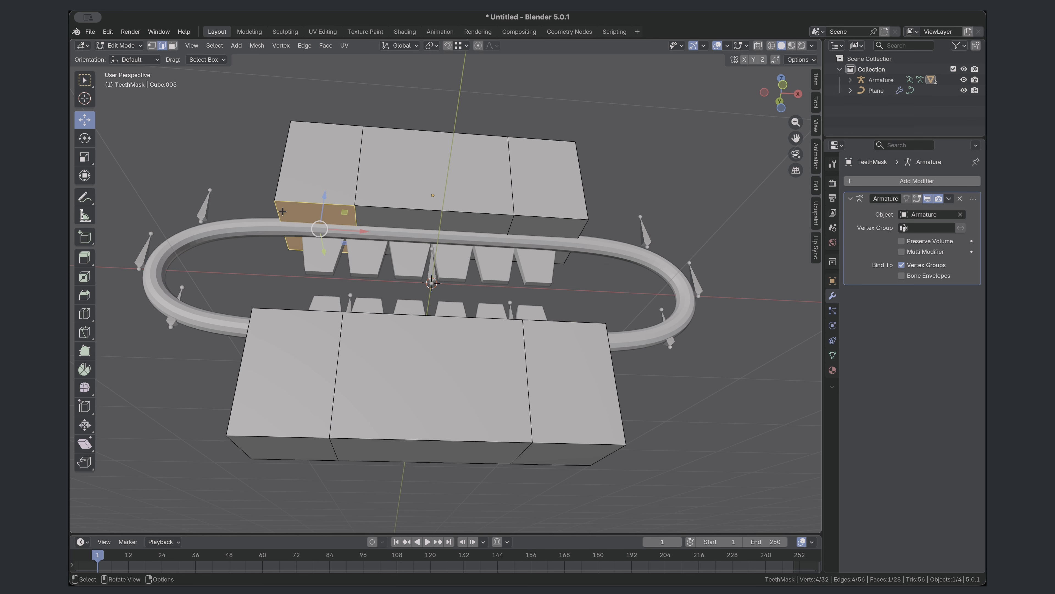
{"action": "left_click", "coordinate": [282, 211]}
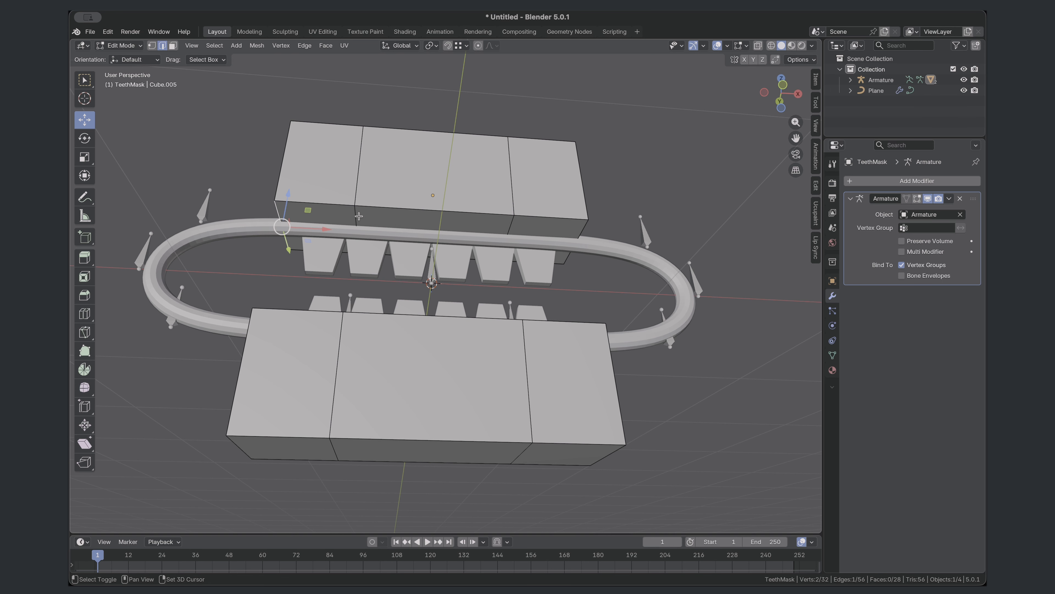
{"action": "left_click", "coordinate": [832, 354]}
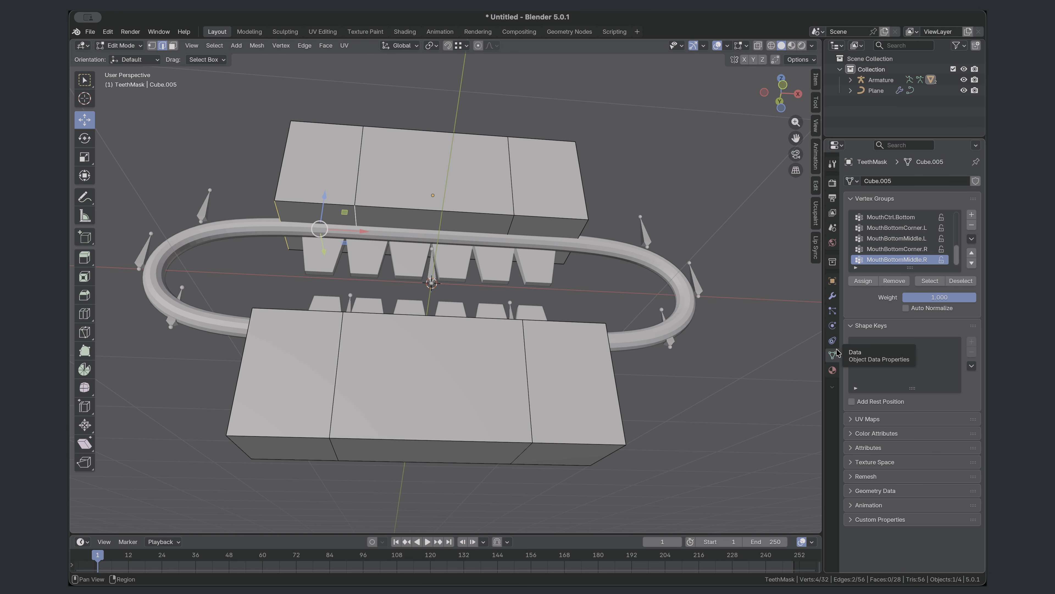
{"action": "scroll", "coordinate": [890, 241], "scroll_direction": "up", "scroll_amount": 3}
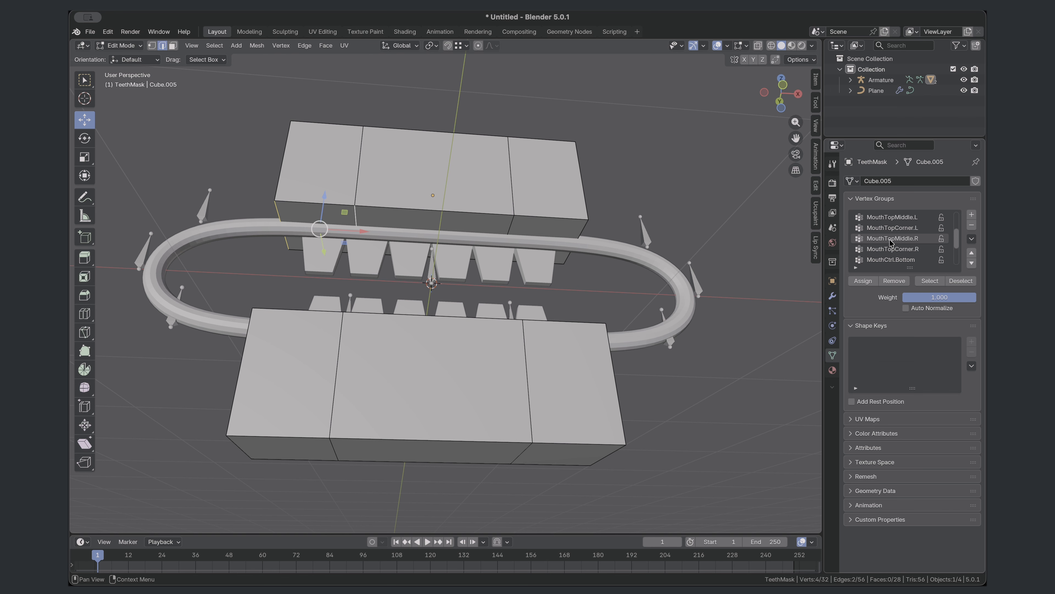
{"action": "left_click", "coordinate": [907, 240]}
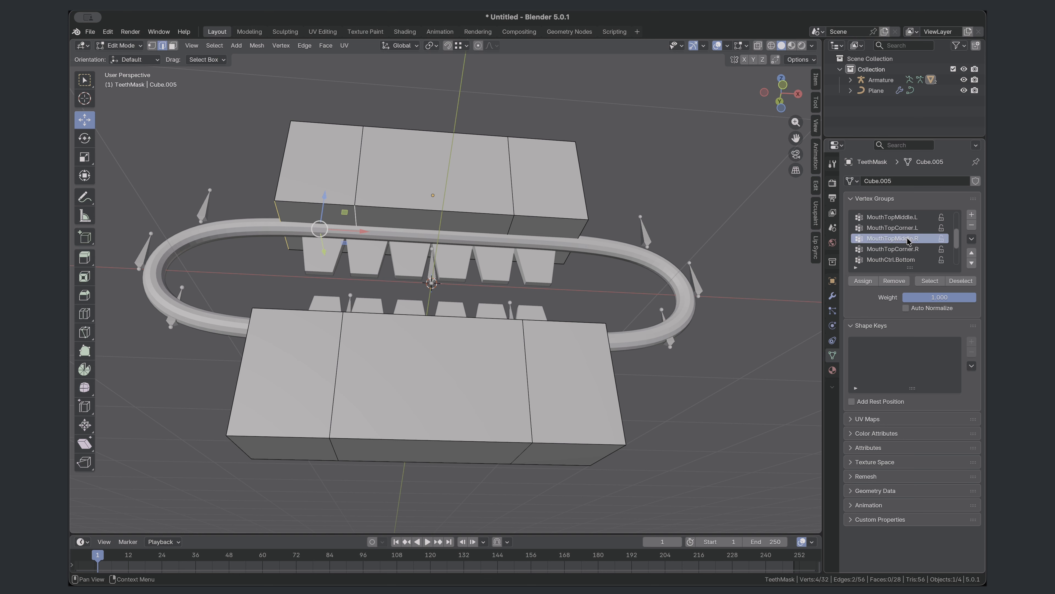
{"action": "left_click", "coordinate": [864, 281]}
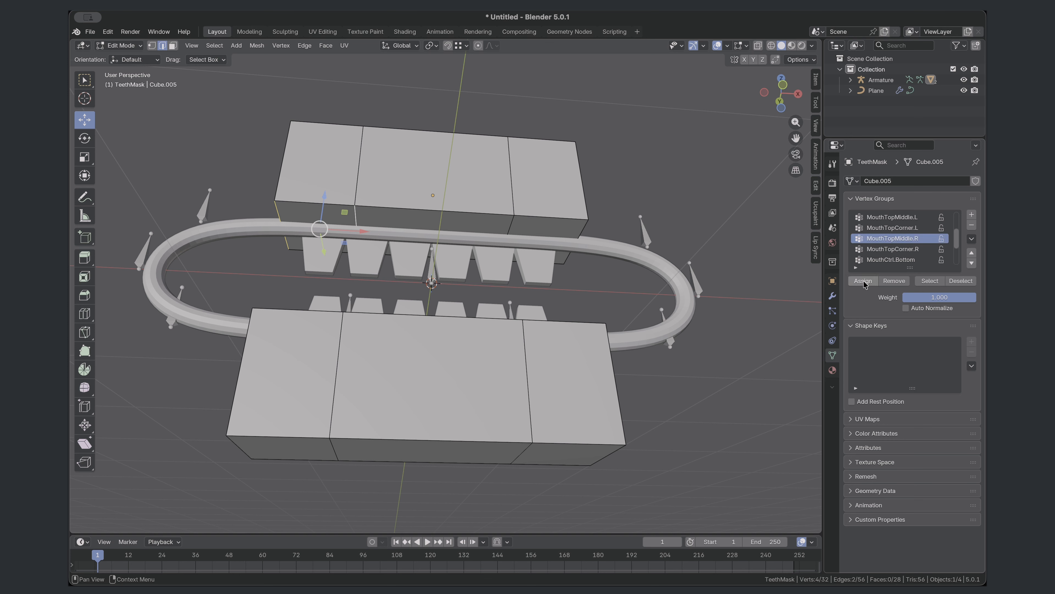
- Assign the upper block's two underside depth edges at the +X end to the MouthTopMiddle.L vertex group
{"action": "left_click", "coordinate": [513, 222]}
{"action": "left_click", "coordinate": [583, 229], "text": "shift"}
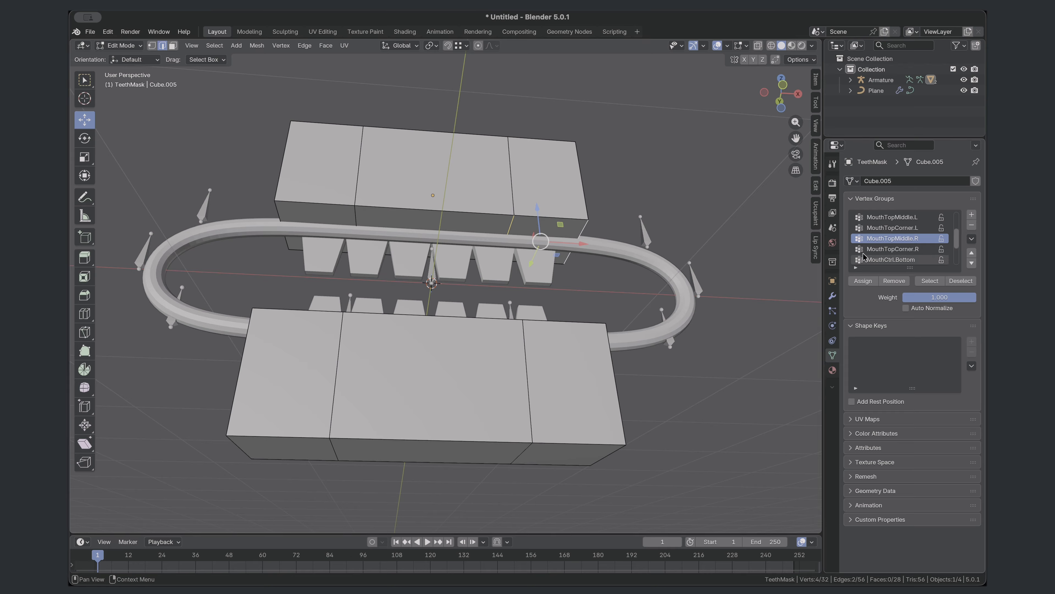
{"action": "left_click", "coordinate": [893, 217]}
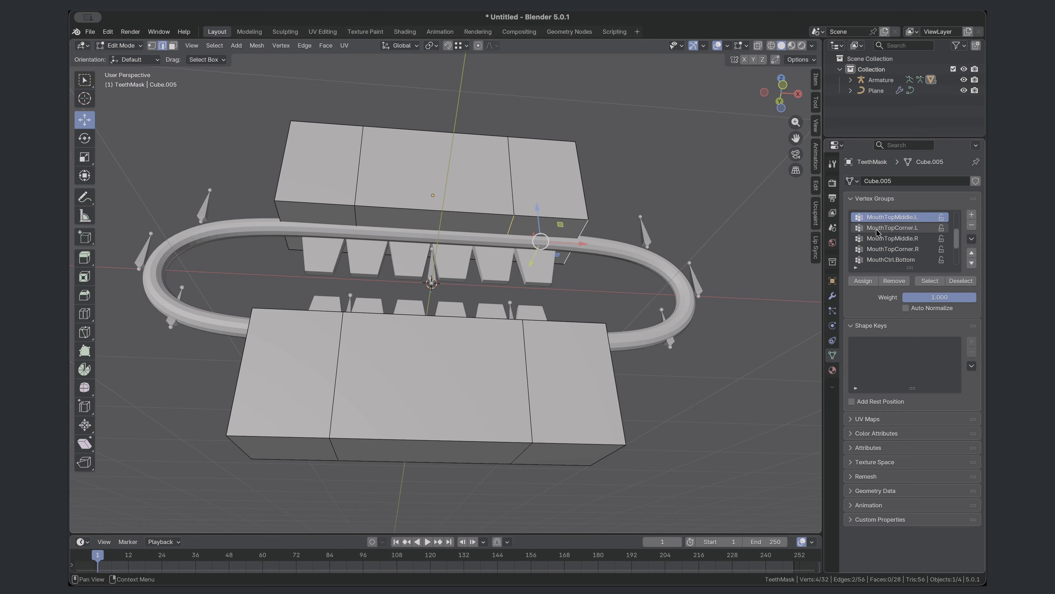
{"action": "left_click", "coordinate": [871, 284]}
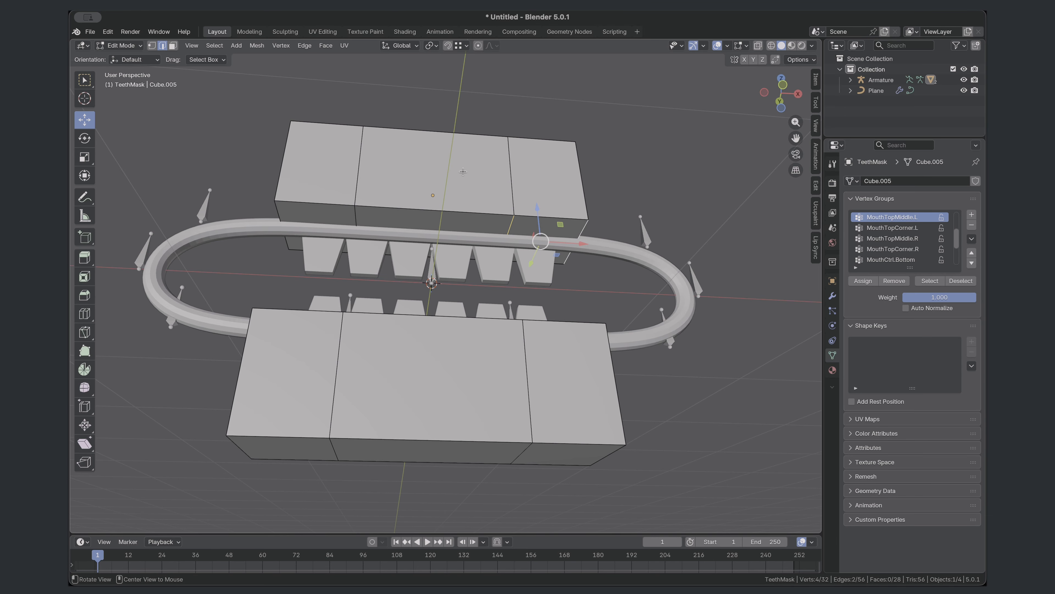
- Assign the four depth edges across the upper block's top face to the MouthCtrl.Top vertex group
{"action": "middle_click_drag", "start_coordinate": [243, 75], "coordinate": [250, 133]}
{"action": "left_click", "coordinate": [244, 159]}
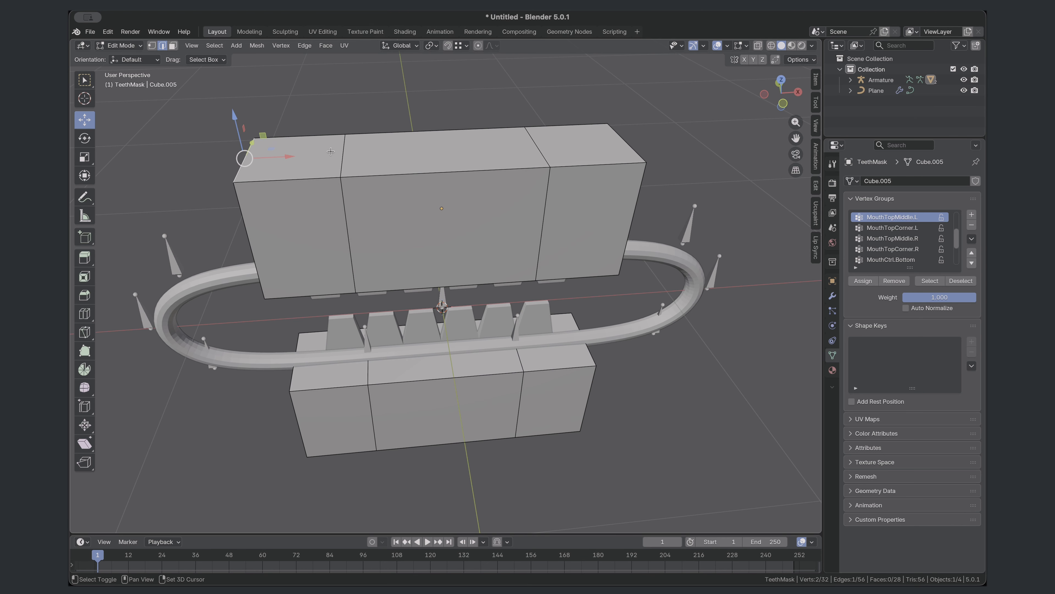
{"action": "left_click", "coordinate": [343, 155], "text": "shift"}
{"action": "left_click", "coordinate": [537, 147], "text": "shift"}
{"action": "left_click", "coordinate": [627, 143], "text": "shift"}
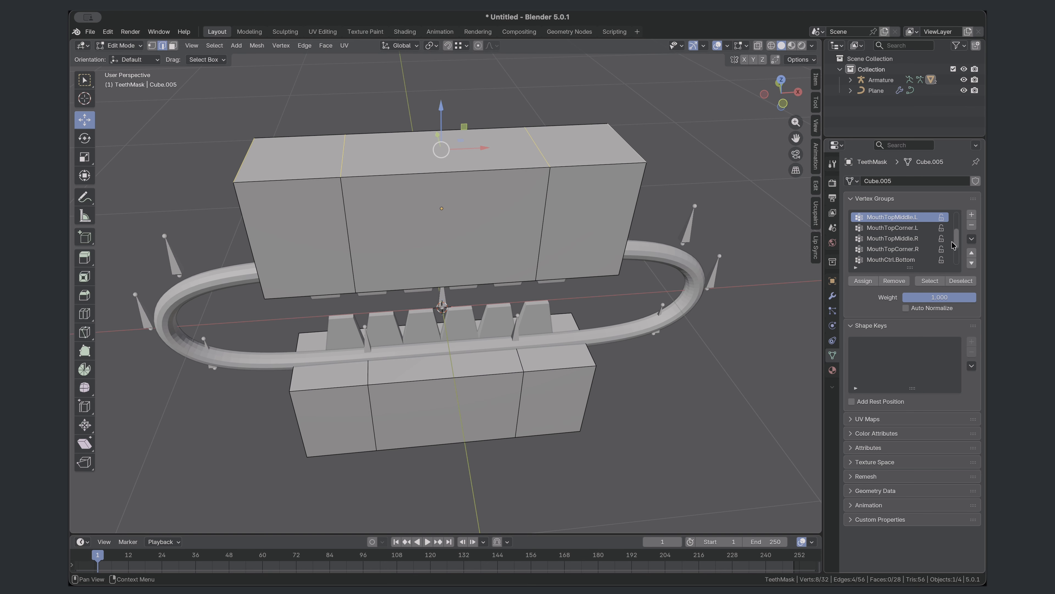
{"action": "scroll", "coordinate": [926, 252], "scroll_direction": "down", "scroll_amount": 4}
{"action": "scroll", "coordinate": [922, 256], "scroll_direction": "up", "scroll_amount": 6}
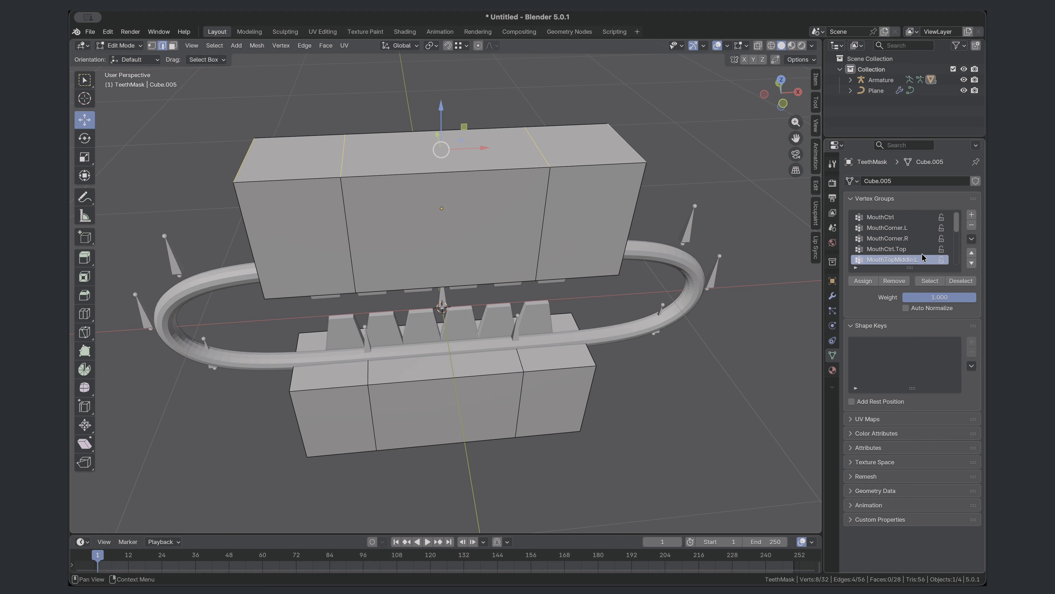
{"action": "left_click", "coordinate": [908, 249]}
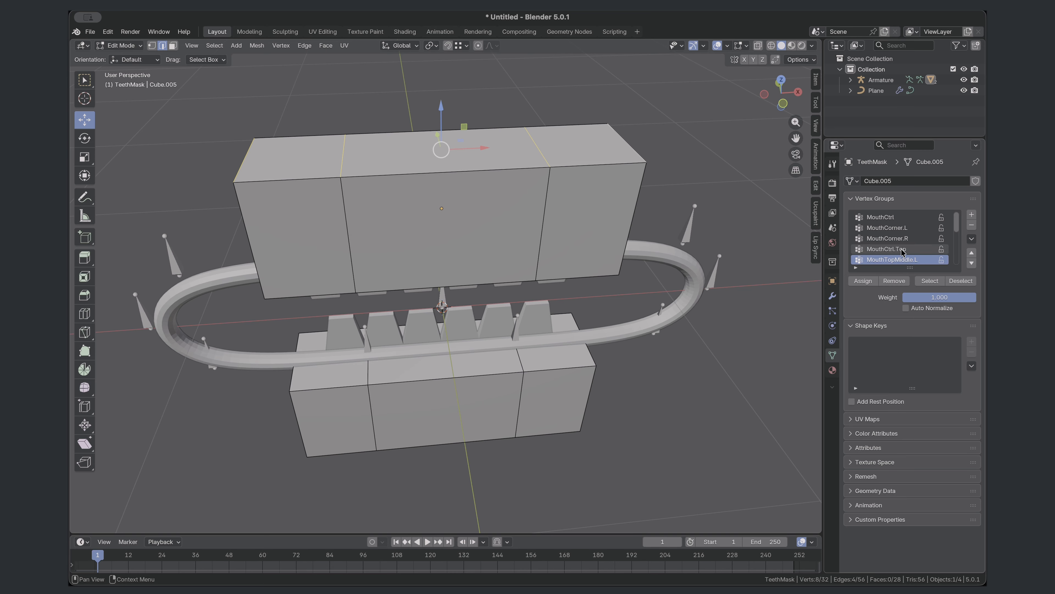
{"action": "left_click", "coordinate": [857, 283]}
- Assign the lower block's two lip-side depth edges at the -X end to the MouthBottomMiddle.R vertex group
{"action": "middle_click_drag", "start_coordinate": [316, 409], "coordinate": [312, 309]}
{"action": "left_click", "coordinate": [306, 310]}
{"action": "left_click", "coordinate": [386, 308]}
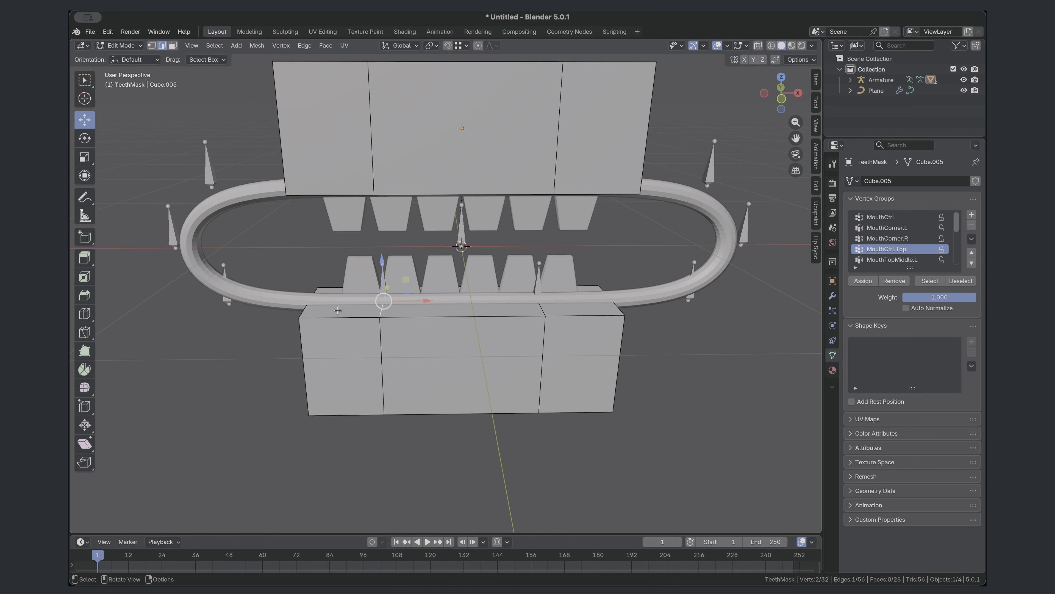
{"action": "left_click", "coordinate": [306, 310], "text": "shift"}
{"action": "scroll", "coordinate": [906, 251], "scroll_direction": "down", "scroll_amount": 8}
{"action": "left_click", "coordinate": [906, 260]}
{"action": "left_click", "coordinate": [862, 282]}
- Assign the lower block's two lip-side depth edges at the +X end to the MouthBottomMiddle.L vertex group
{"action": "left_click", "coordinate": [619, 310]}
{"action": "left_click", "coordinate": [543, 309], "text": "shift"}
{"action": "left_click", "coordinate": [897, 239]}
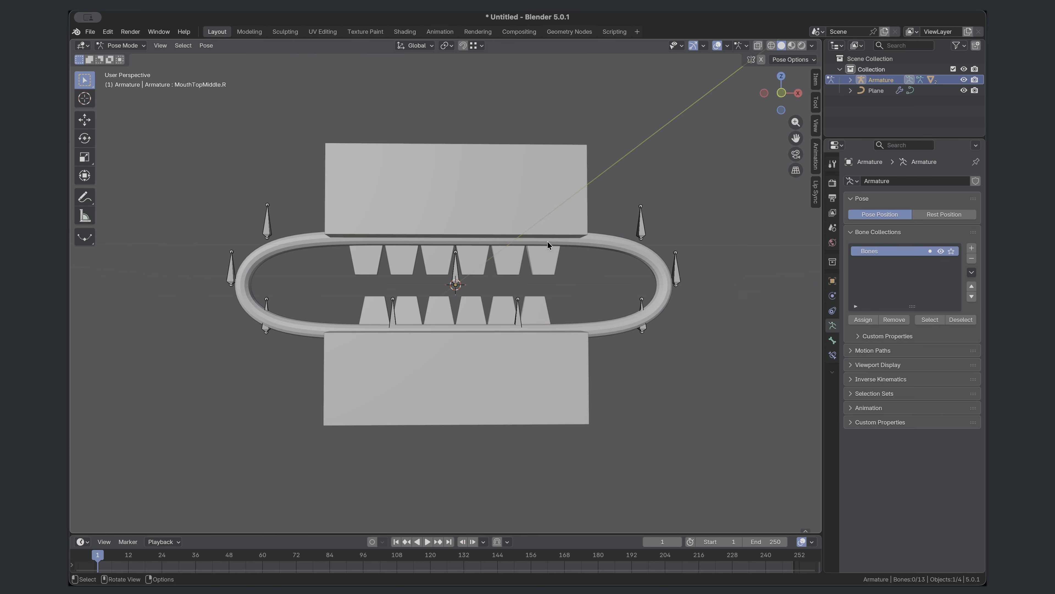
- Test the mask weights by moving the MouthBottomMiddle.L bone in Pose Mode, and undo the move
{"action": "key", "text": "g"}
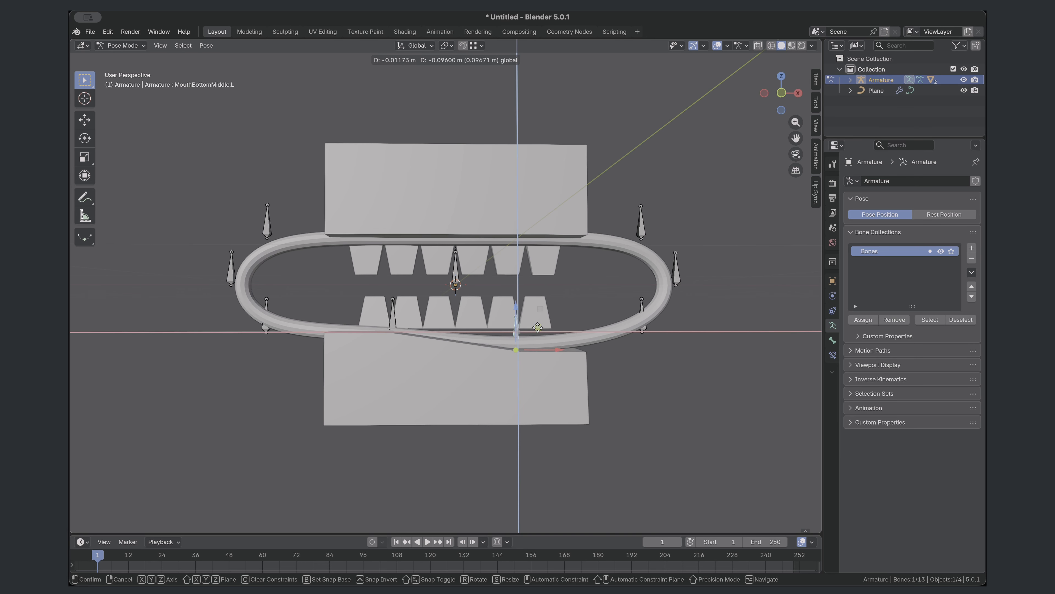
{"action": "left_click", "coordinate": [534, 288]}
{"action": "key", "text": "ctrl+z"}
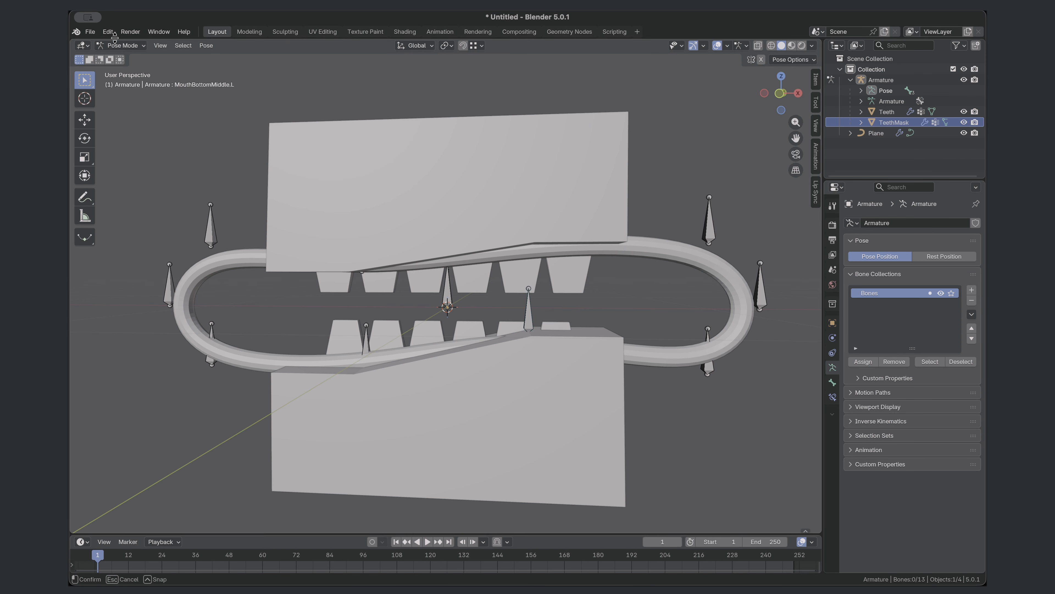
- Return to Object Mode and add a Subdivision Surface modifier to TeethMask with its viewport level set to 2
{"action": "left_click", "coordinate": [123, 46]}
{"action": "left_click", "coordinate": [128, 58]}
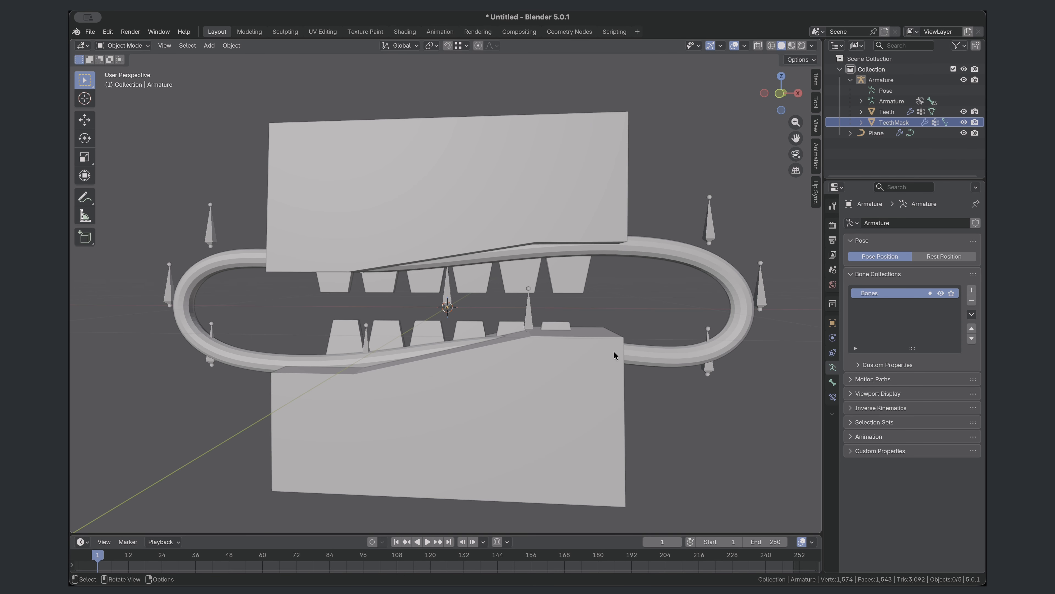
{"action": "left_click", "coordinate": [601, 354]}
{"action": "left_click", "coordinate": [832, 339]}
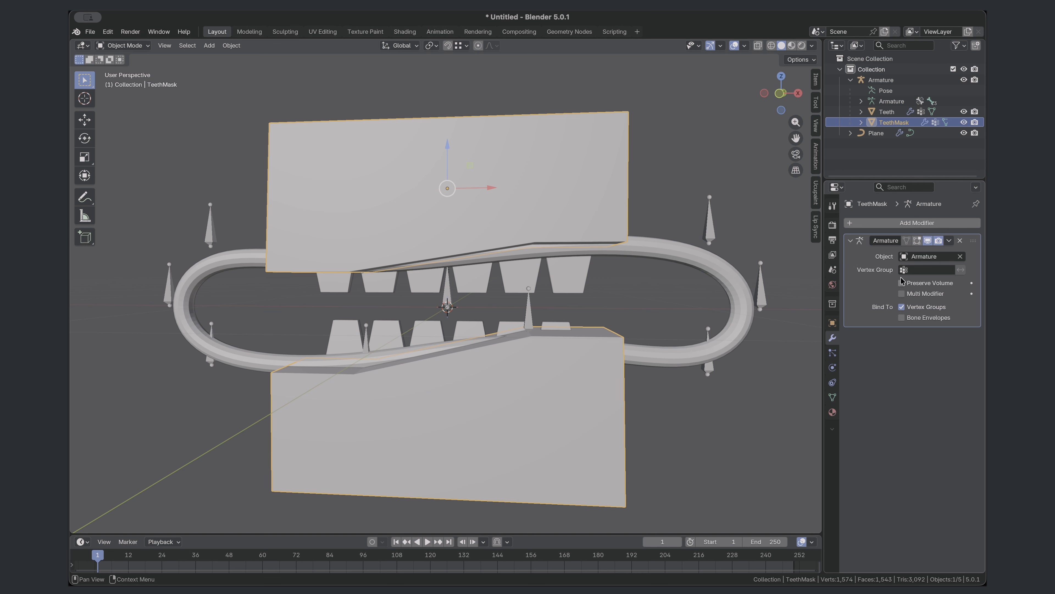
{"action": "left_click", "coordinate": [901, 225]}
{"action": "mouse_move", "coordinate": [899, 227]}
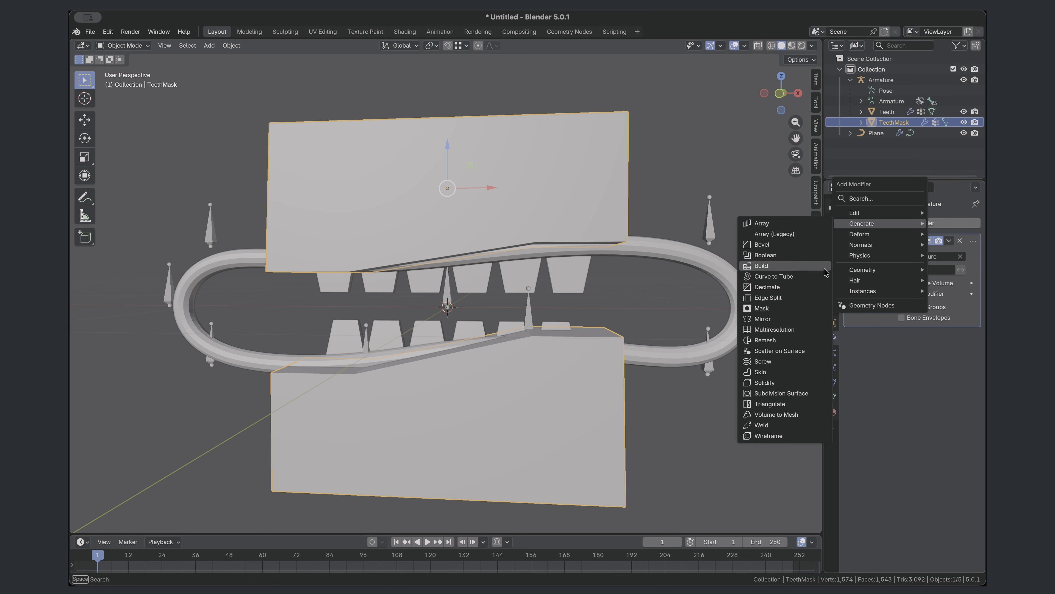
{"action": "left_click", "coordinate": [781, 393]}
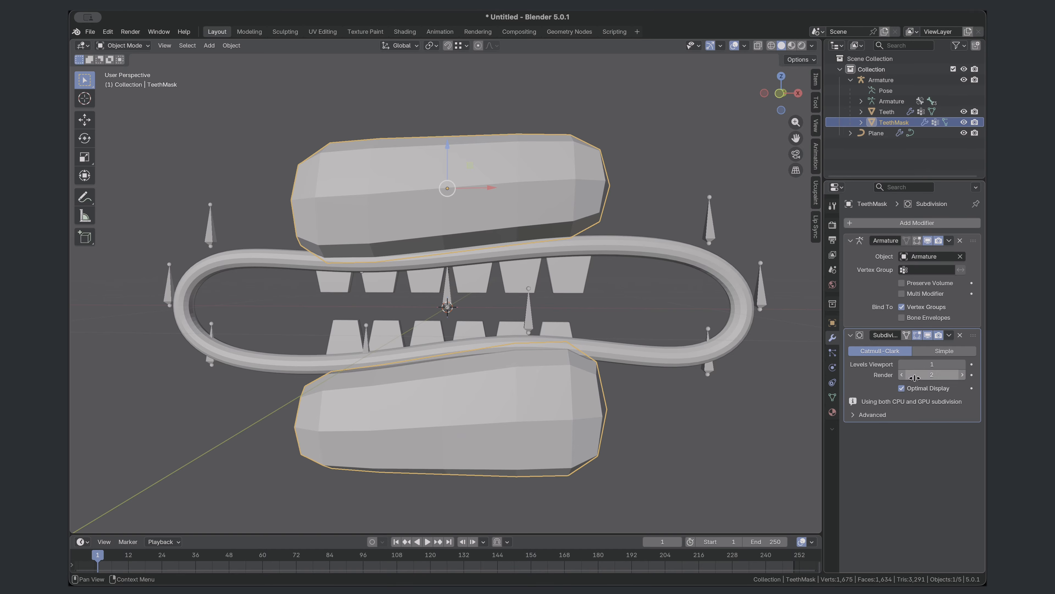
{"action": "left_click", "coordinate": [962, 364]}
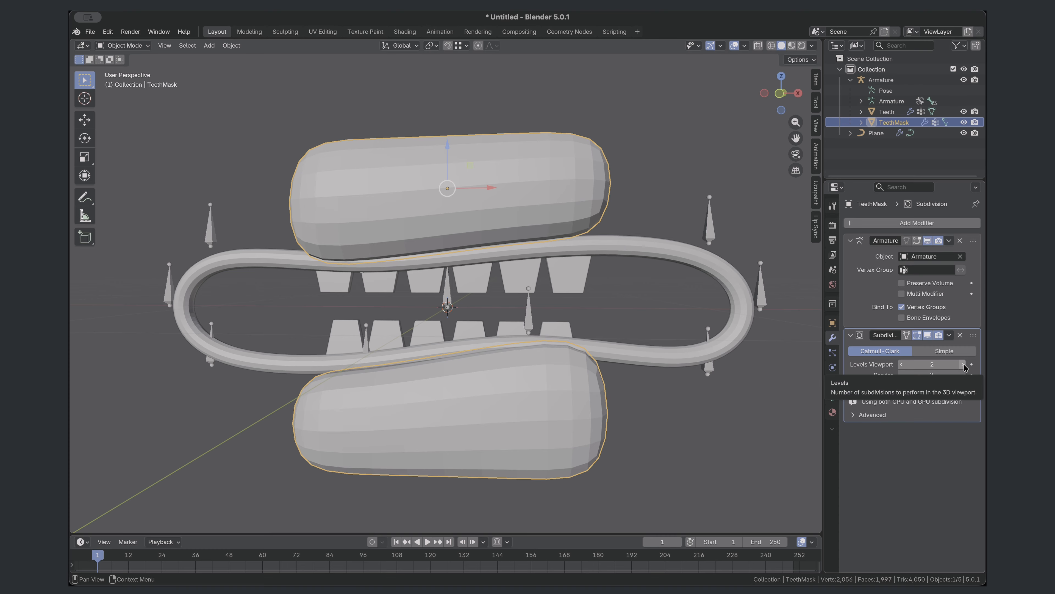
- Put the armature in Pose Mode and test the smoothed mask by moving the MouthBottomMiddle.L bone
{"action": "middle_click_drag", "start_coordinate": [569, 266], "coordinate": [561, 256]}
{"action": "scroll", "coordinate": [560, 256], "scroll_direction": "down", "scroll_amount": 1}
{"action": "left_click", "coordinate": [520, 313]}
{"action": "key", "text": "ctrl+Tab"}
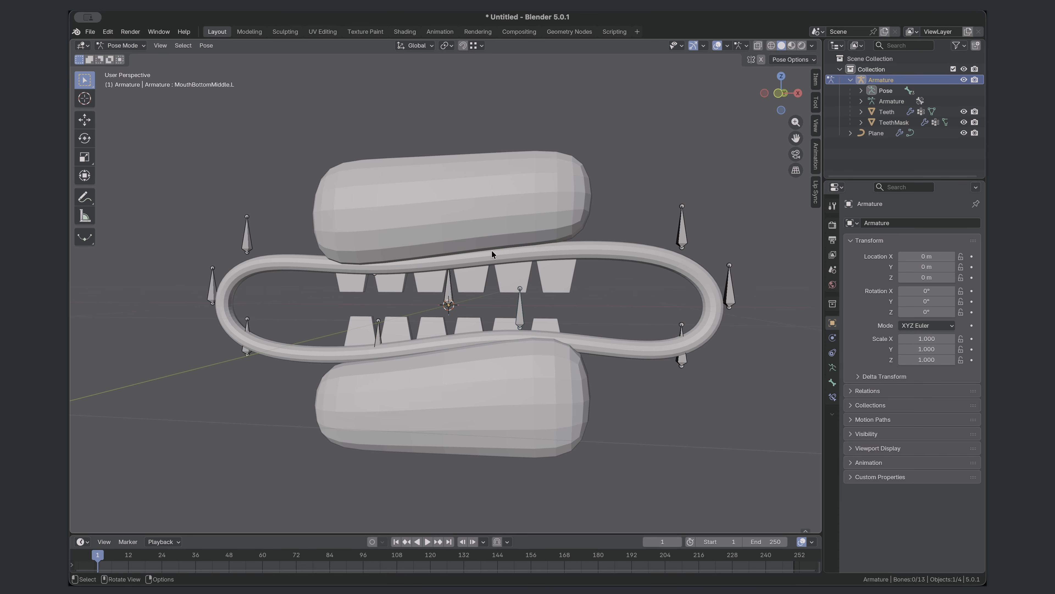
{"action": "left_click", "coordinate": [520, 314]}
{"action": "left_click_drag", "start_coordinate": [547, 306], "coordinate": [595, 320]}
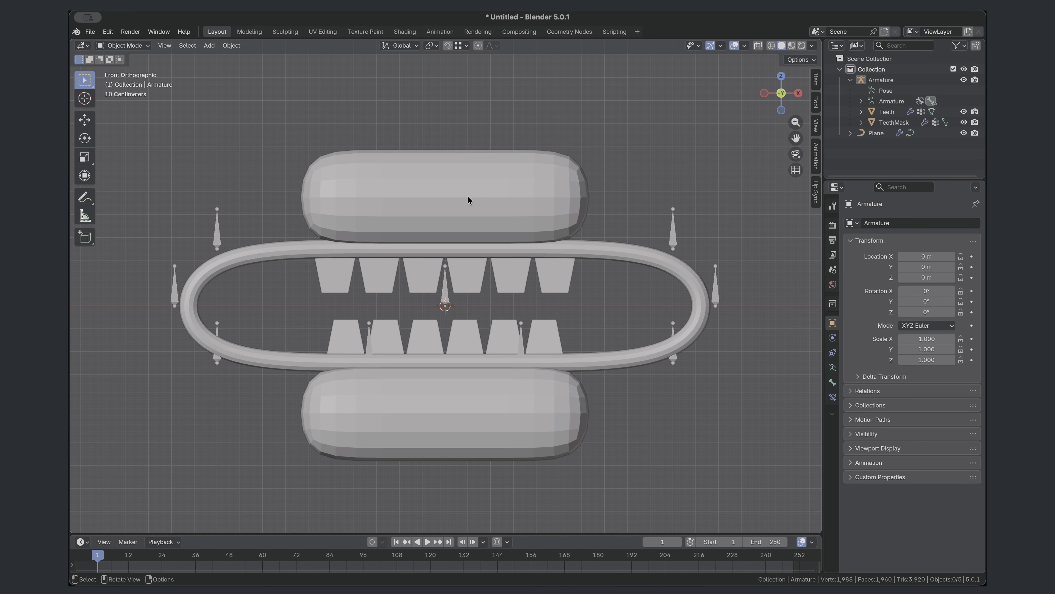
- Select the four outer end faces of TeethMask's upper and lower blocks and scale them along X by about 1.27
{"action": "left_click", "coordinate": [469, 200]}
{"action": "key", "text": "Tab"}
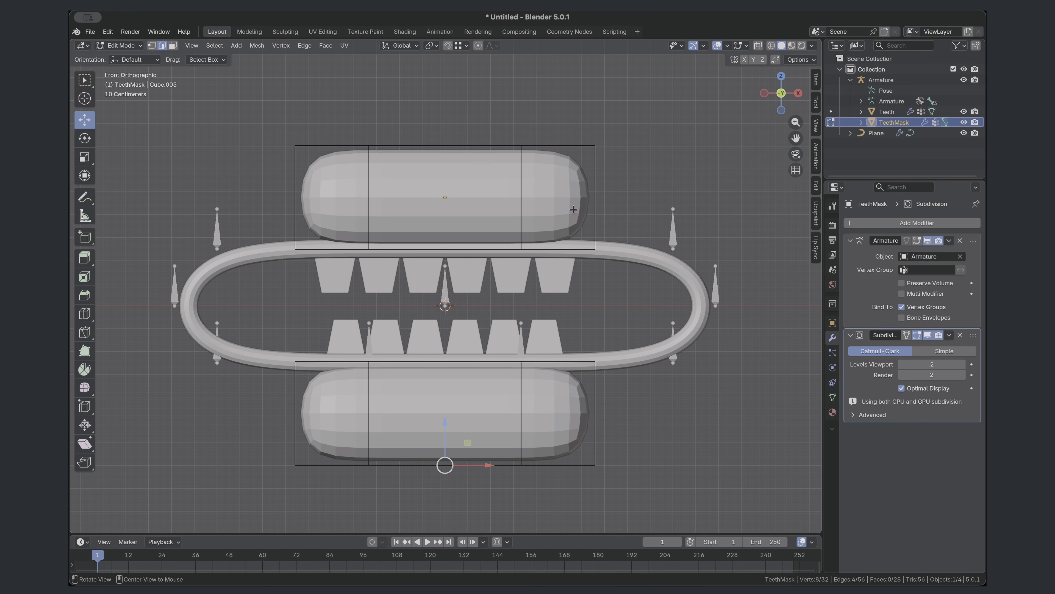
{"action": "middle_click_drag", "start_coordinate": [592, 212], "coordinate": [474, 235]}
{"action": "left_click", "coordinate": [174, 45]}
{"action": "left_click", "coordinate": [594, 196]}
{"action": "left_click", "coordinate": [582, 454], "text": "shift"}
{"action": "middle_click_drag", "start_coordinate": [581, 449], "coordinate": [694, 443]}
{"action": "left_click", "coordinate": [288, 183], "text": "shift"}
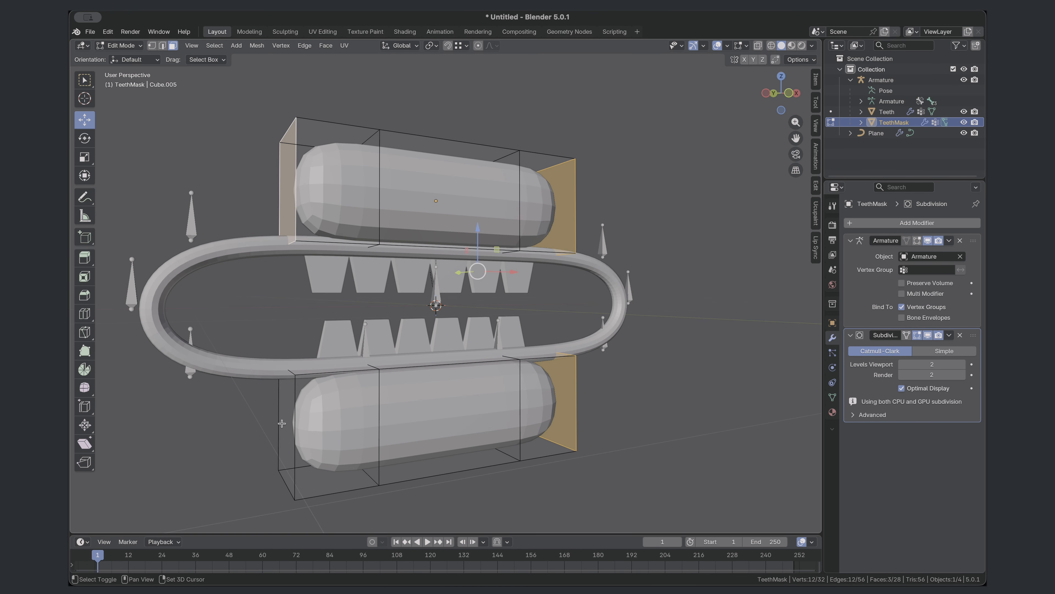
{"action": "left_click", "coordinate": [284, 428], "text": "shift"}
{"action": "key", "text": "s"}
{"action": "key", "text": "x"}
{"action": "left_click", "coordinate": [609, 387]}
{"action": "middle_click_drag", "start_coordinate": [610, 386], "coordinate": [558, 410]}
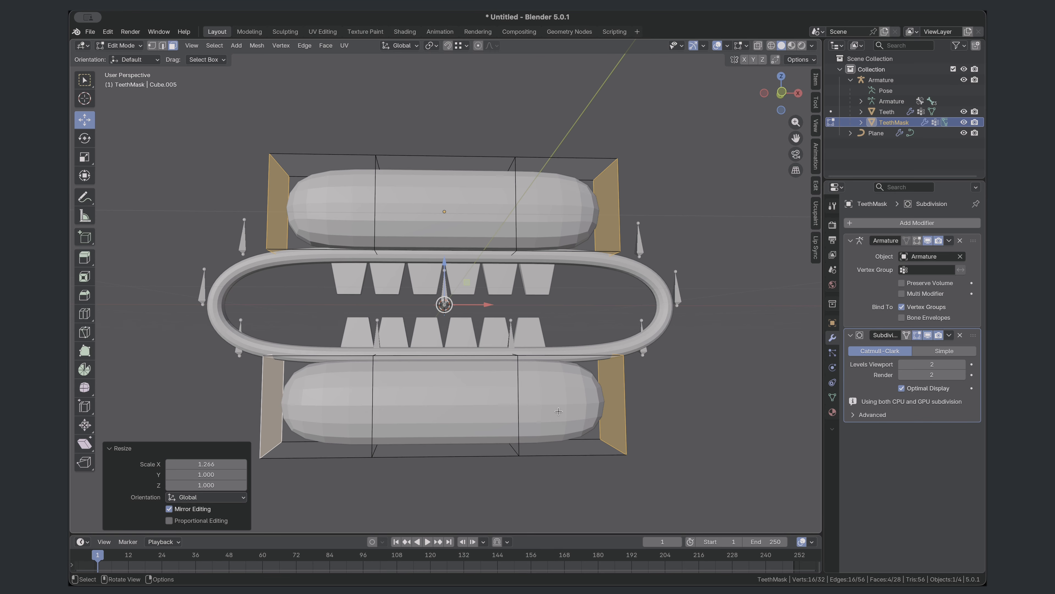
- In front view, move TeethMask's upper block slightly down and its lower block slightly up along Z towards the lips
{"action": "left_click", "coordinate": [667, 393]}
{"action": "key", "text": "KP_1"}
{"action": "key", "text": "l"}
{"action": "left_click_drag", "start_coordinate": [444, 163], "coordinate": [444, 170]}
{"action": "left_click", "coordinate": [446, 302]}
{"action": "key", "text": "l"}
{"action": "left_click_drag", "start_coordinate": [445, 358], "coordinate": [445, 351]}
- Leave mesh editing, put the armature in Pose Mode and hide TeethMask in the viewport
{"action": "left_click", "coordinate": [120, 45]}
{"action": "left_click", "coordinate": [126, 57]}
{"action": "left_click", "coordinate": [239, 235]}
{"action": "left_click", "coordinate": [122, 46]}
{"action": "left_click", "coordinate": [140, 81]}
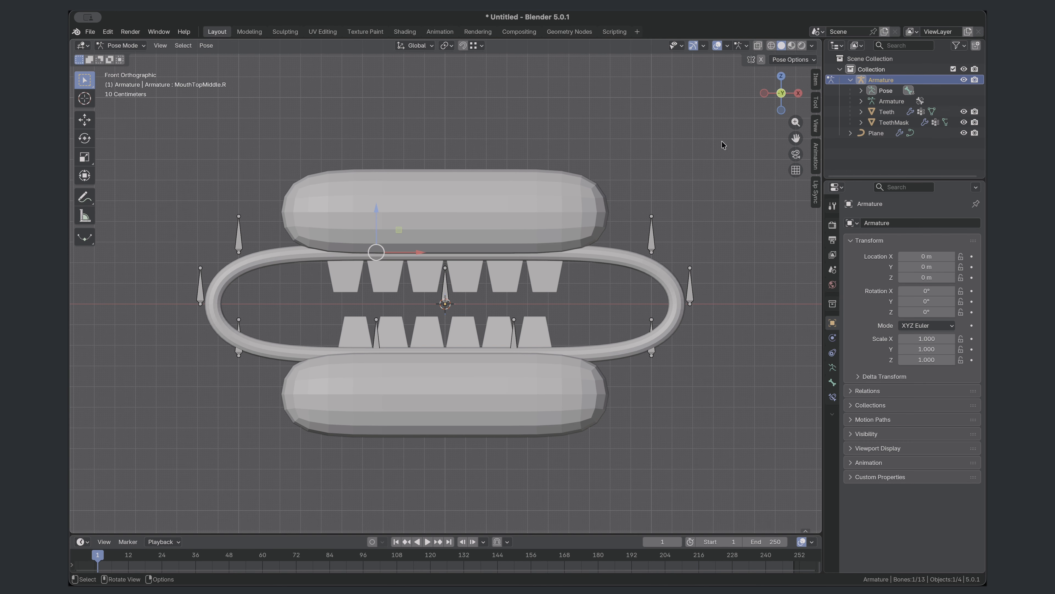
{"action": "left_click", "coordinate": [964, 122]}
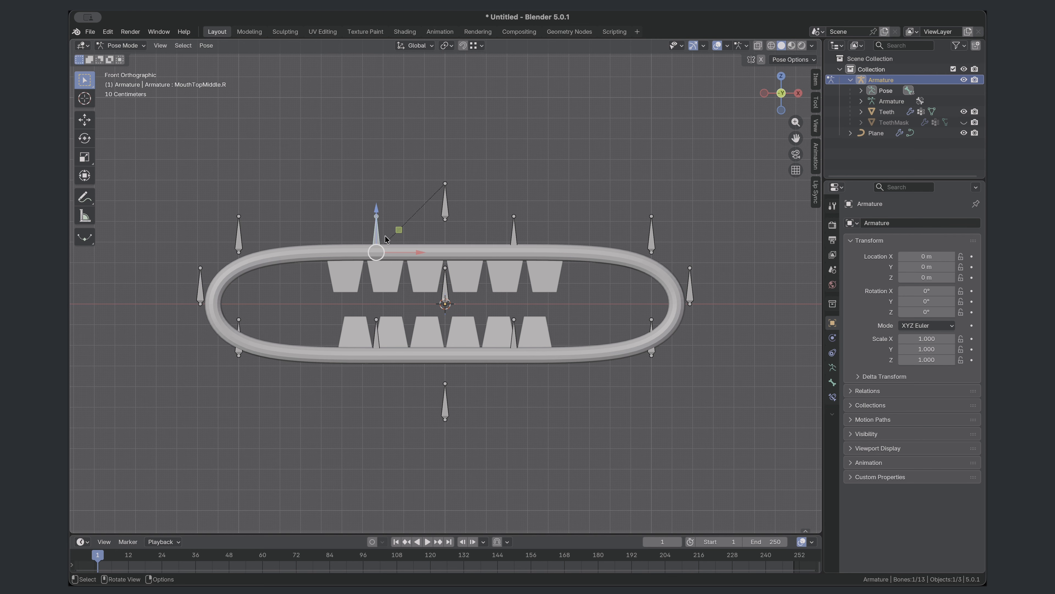
- Test the teeth trimming by moving both upper middle bones, MouthBottomMiddle.L, MouthCtrl.Top and MouthCtrl.Bottom, and select all bones for resetting
{"action": "left_click_drag", "start_coordinate": [398, 230], "coordinate": [360, 262]}
{"action": "left_click", "coordinate": [514, 235]}
{"action": "left_click_drag", "start_coordinate": [536, 230], "coordinate": [558, 262]}
{"action": "left_click", "coordinate": [514, 339]}
{"action": "left_click_drag", "start_coordinate": [536, 333], "coordinate": [551, 293]}
{"action": "left_click", "coordinate": [446, 207]}
{"action": "left_click_drag", "start_coordinate": [468, 197], "coordinate": [464, 203]}
{"action": "left_click", "coordinate": [445, 407]}
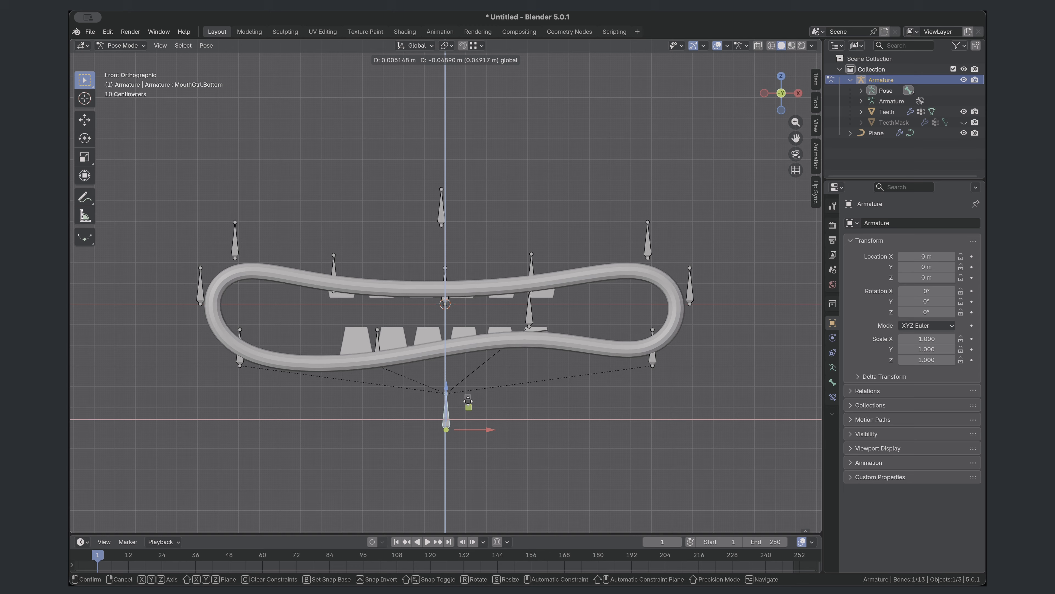
{"action": "left_click_drag", "start_coordinate": [468, 400], "coordinate": [468, 413]}
{"action": "key", "text": "a"}
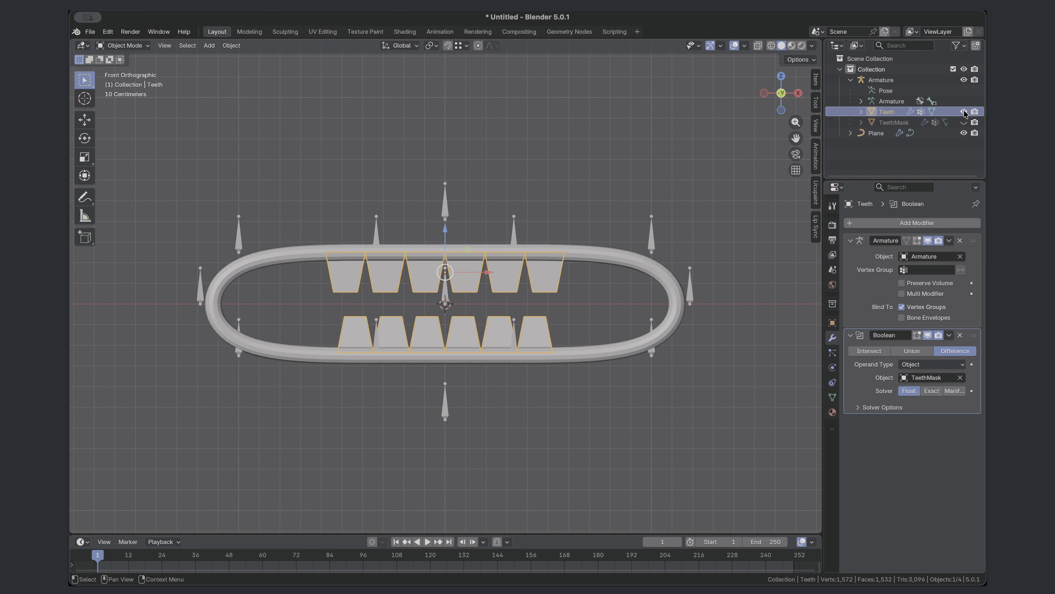
- Hide the Teeth object in the viewport and add a mesh plane at the world origin
{"action": "left_click", "coordinate": [963, 112]}
{"action": "left_click", "coordinate": [209, 45]}
{"action": "mouse_move", "coordinate": [224, 58]}
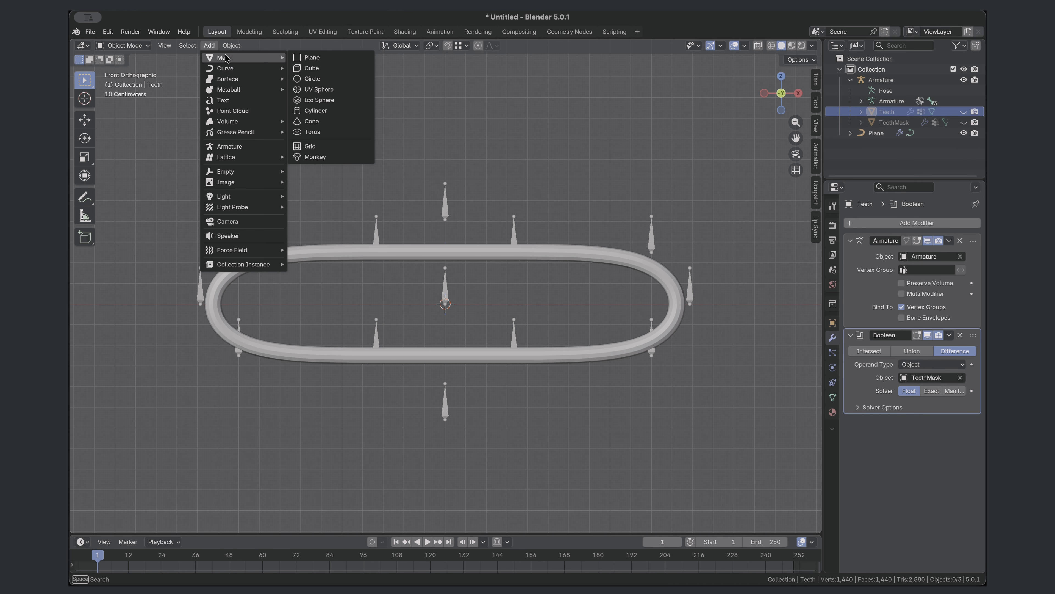
{"action": "left_click", "coordinate": [347, 58]}
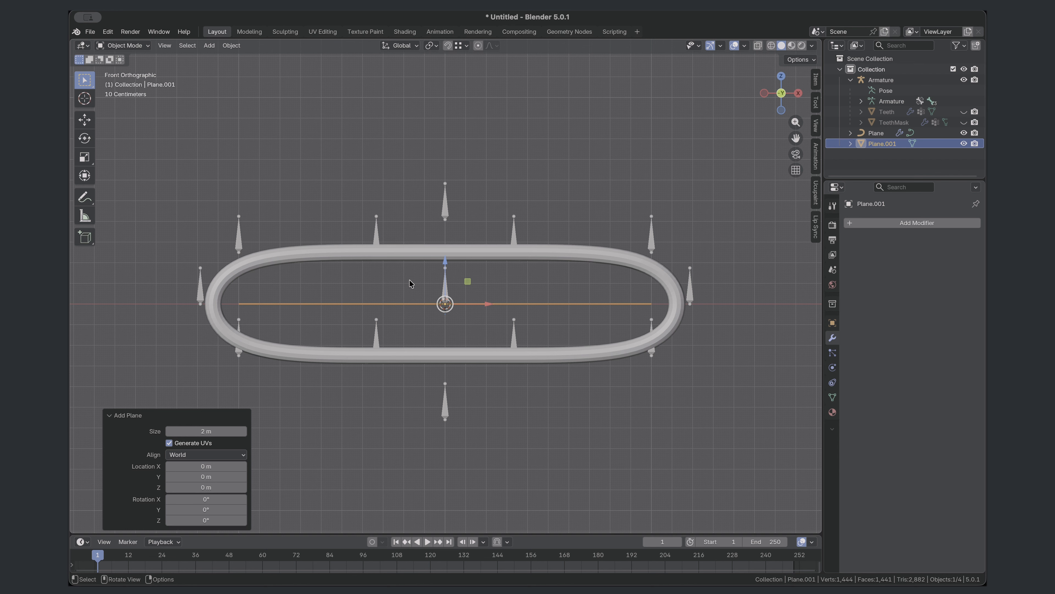
- Rotate the new plane 90° about X, scale it to 0.25 along Z and open its mesh for editing
{"action": "type", "text": "rx90"}
{"action": "key", "text": "Return"}
{"action": "type", "text": "sz"}
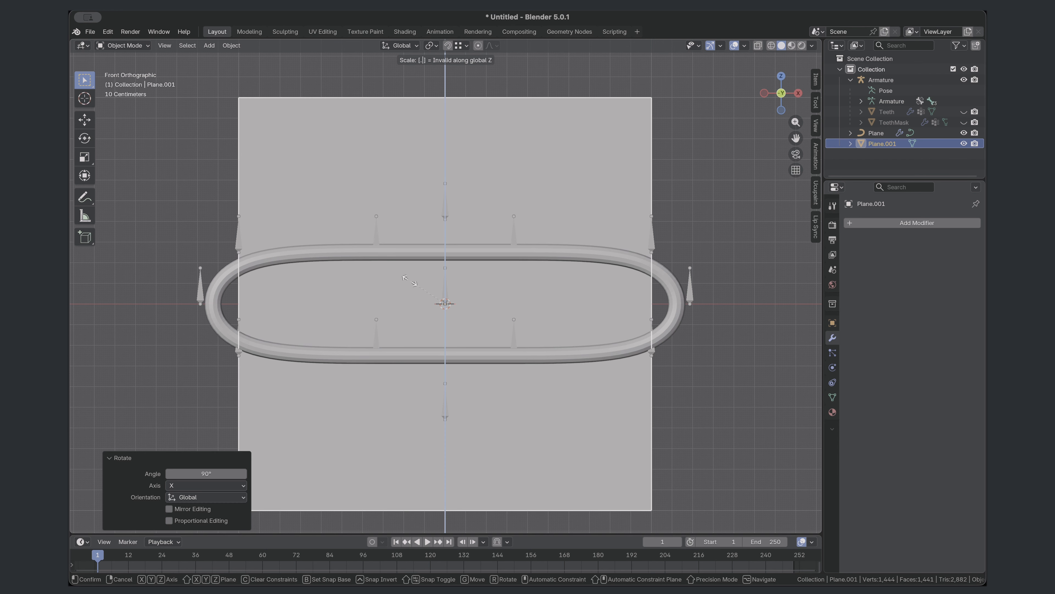
{"action": "type", "text": "0.25"}
{"action": "key", "text": "Return"}
{"action": "key", "text": "Tab"}
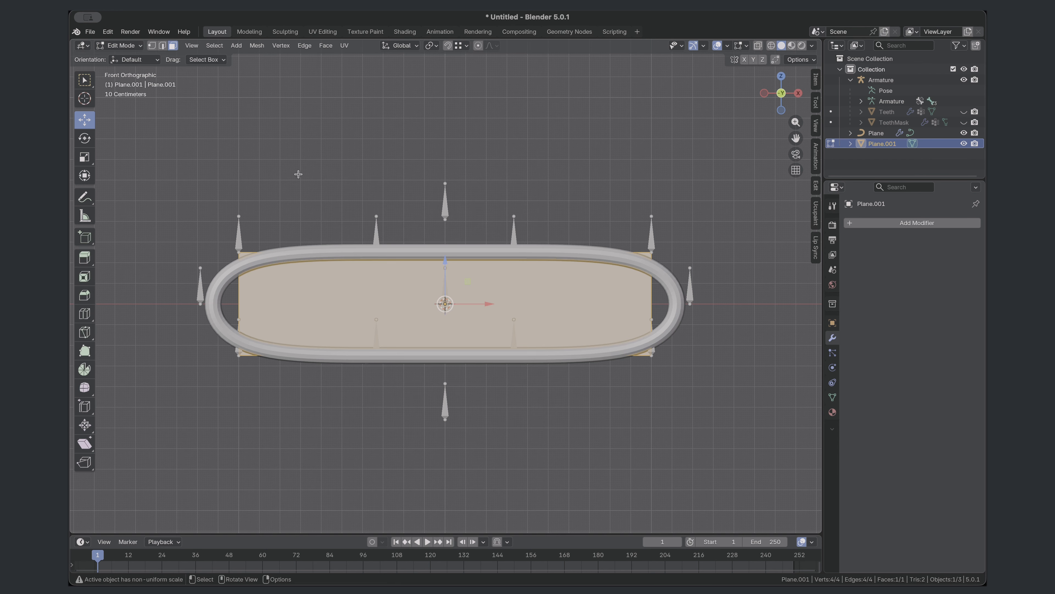
- Cut the plane with two vertical edge loops and one horizontal edge loop through its middle
{"action": "left_click", "coordinate": [82, 313]}
{"action": "left_click", "coordinate": [445, 347]}
{"action": "left_click", "coordinate": [243, 426]}
{"action": "left_click", "coordinate": [237, 298]}
{"action": "left_click", "coordinate": [85, 120]}
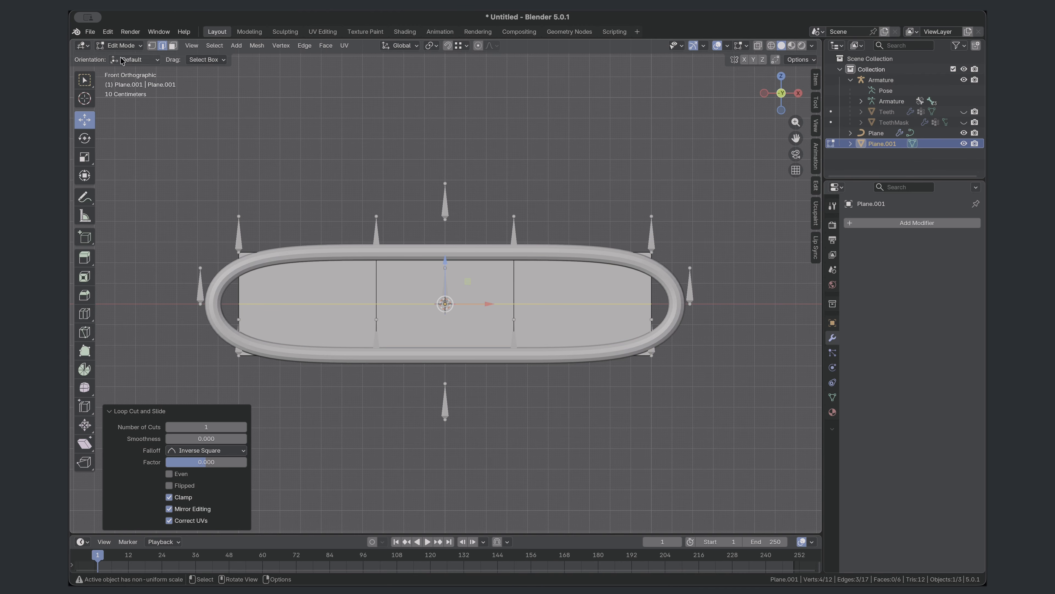
- With X mirroring and snapping enabled, move the plane's outer middle and corner vertices so its outline follows the lip curve
{"action": "left_click", "coordinate": [152, 46]}
{"action": "left_click", "coordinate": [744, 59]}
{"action": "left_click", "coordinate": [649, 304]}
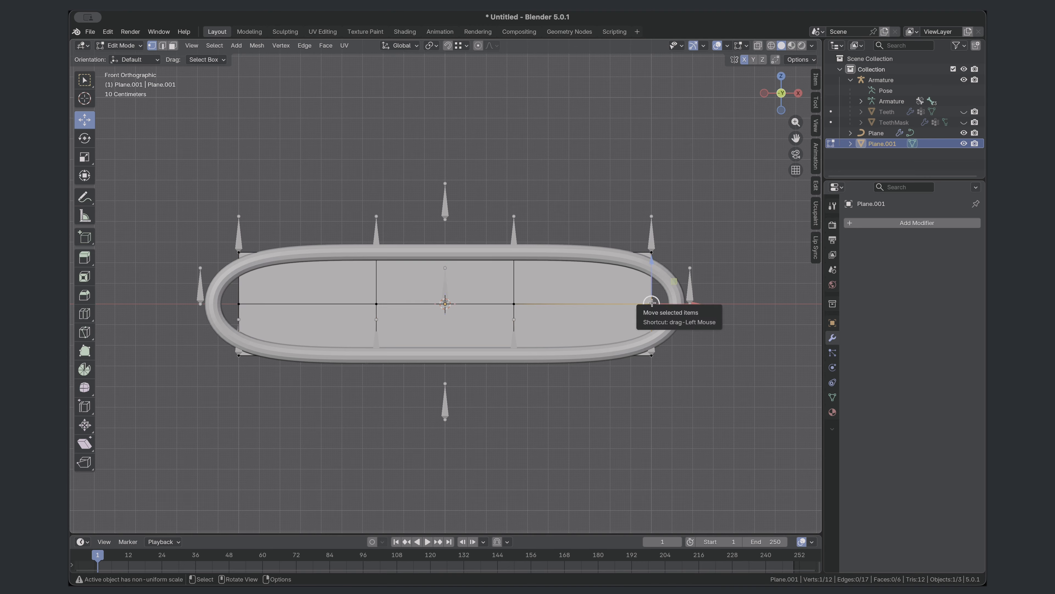
{"action": "key", "text": "shift+Tab"}
{"action": "left_click_drag", "start_coordinate": [647, 294], "coordinate": [647, 342]}
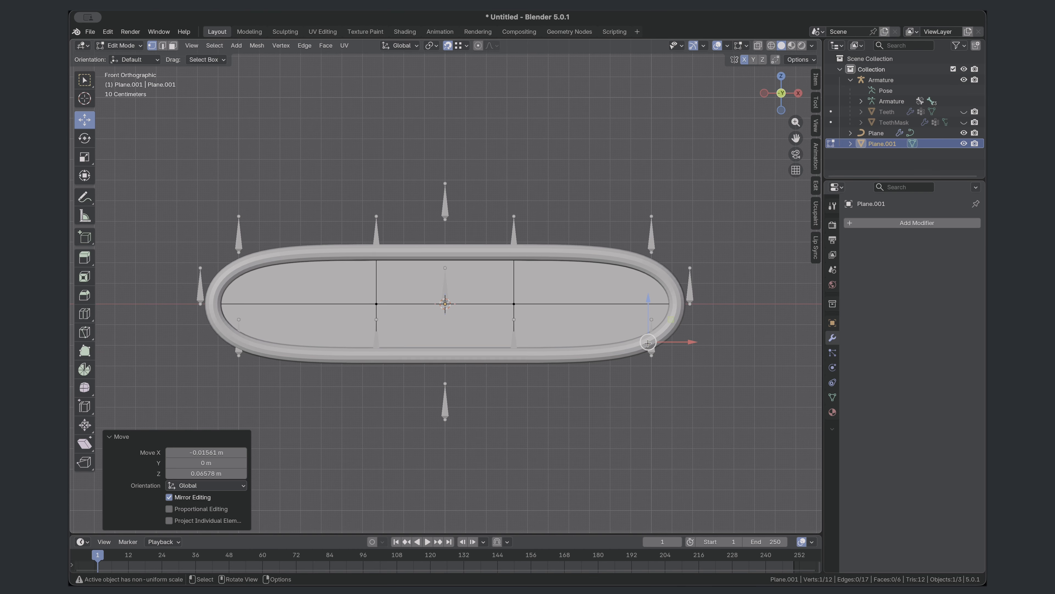
- Hide the lip curve and parent the new plane to the armature with empty vertex groups
{"action": "left_click", "coordinate": [964, 133]}
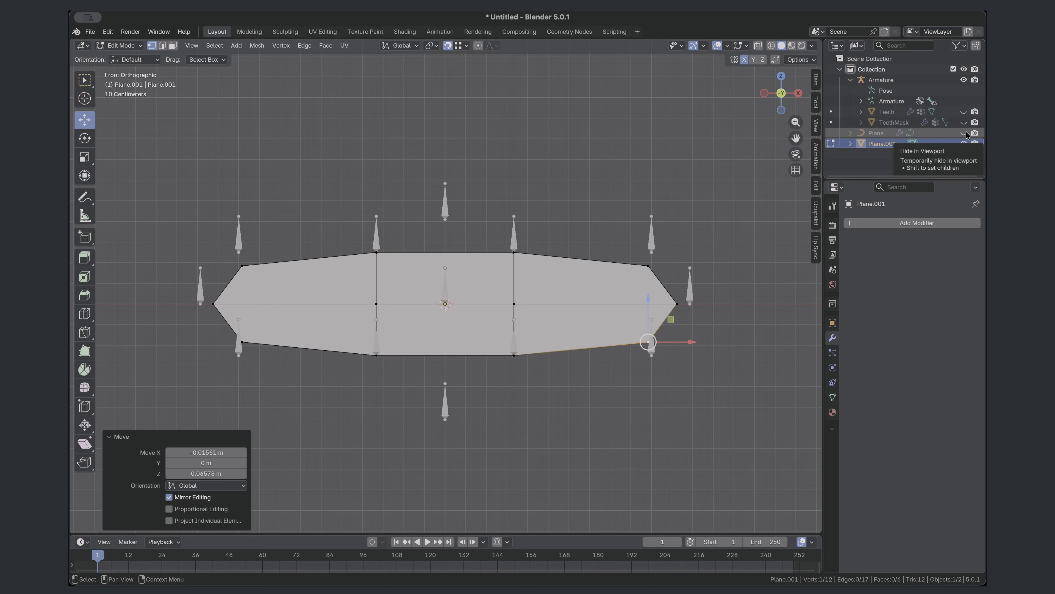
{"action": "left_click", "coordinate": [121, 46]}
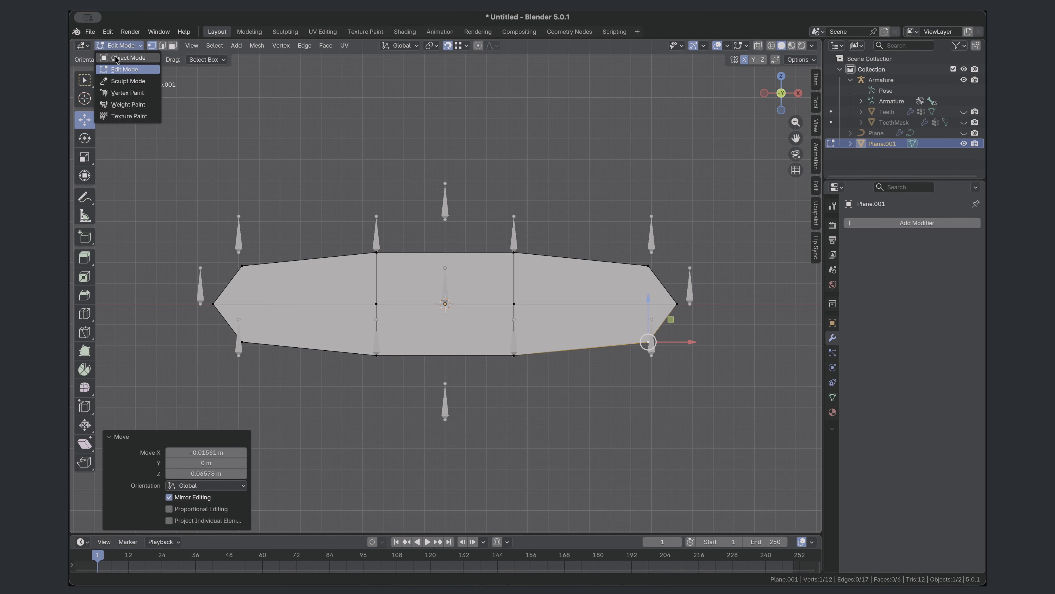
{"action": "left_click", "coordinate": [117, 60]}
{"action": "left_click", "coordinate": [832, 397]}
{"action": "left_click", "coordinate": [653, 236], "text": "shift"}
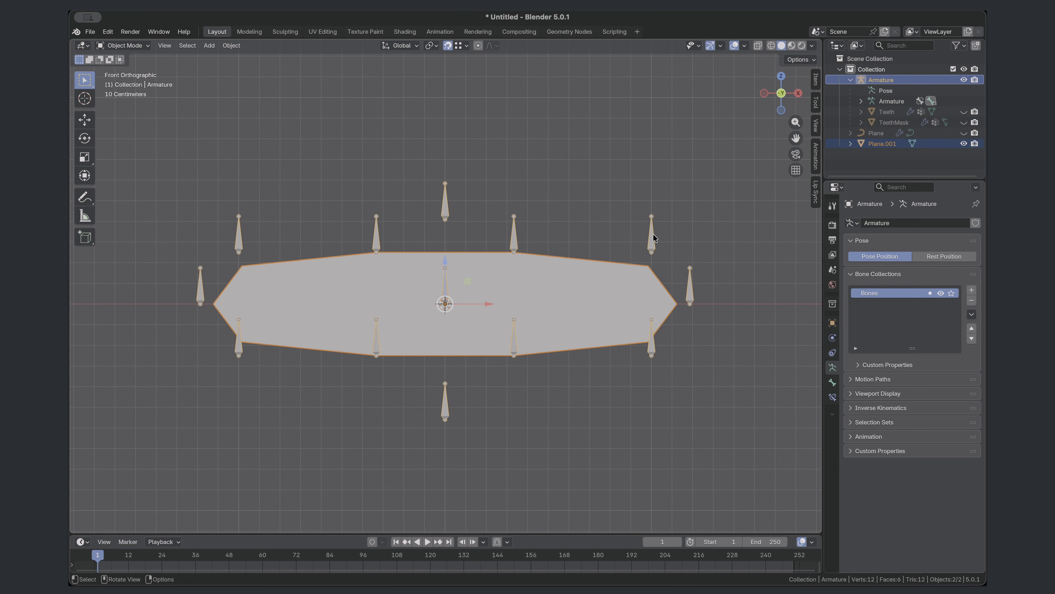
{"action": "key", "text": "ctrl+p"}
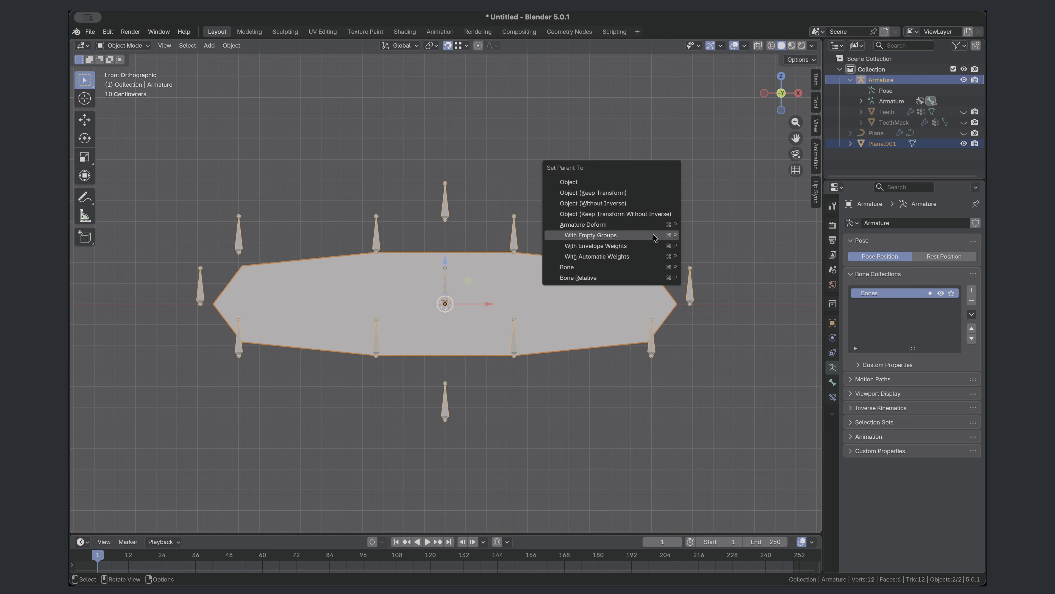
{"action": "left_click", "coordinate": [650, 235]}
- Assign the plane's left-bone upper middle vertex to MouthTopMiddle.L and its upper corner vertex to MouthTopCorner.L
{"action": "left_click", "coordinate": [546, 265]}
{"action": "key", "text": "Tab"}
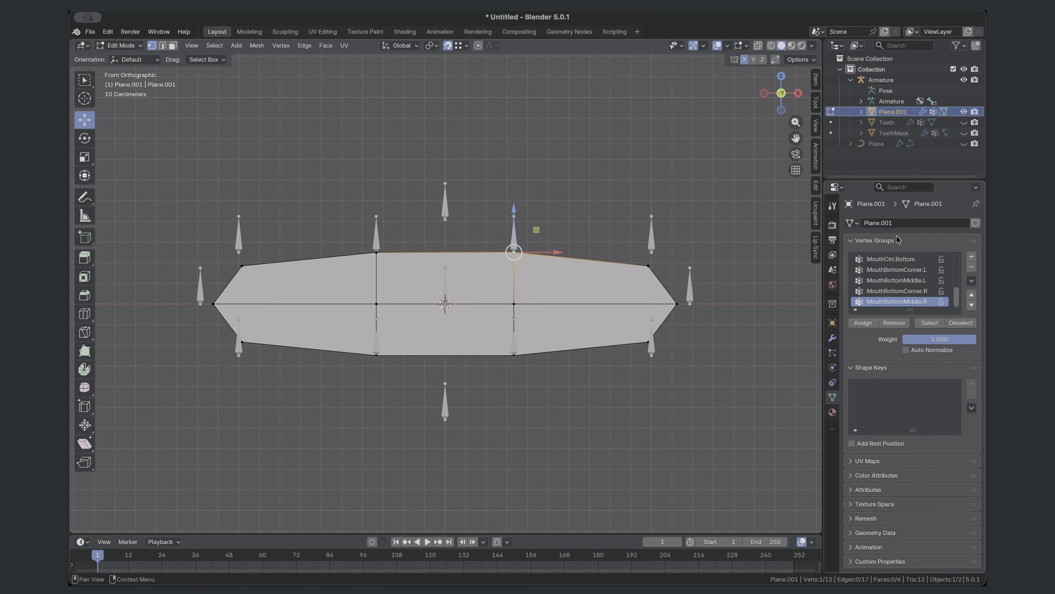
{"action": "scroll", "coordinate": [902, 294], "scroll_direction": "up", "scroll_amount": 2}
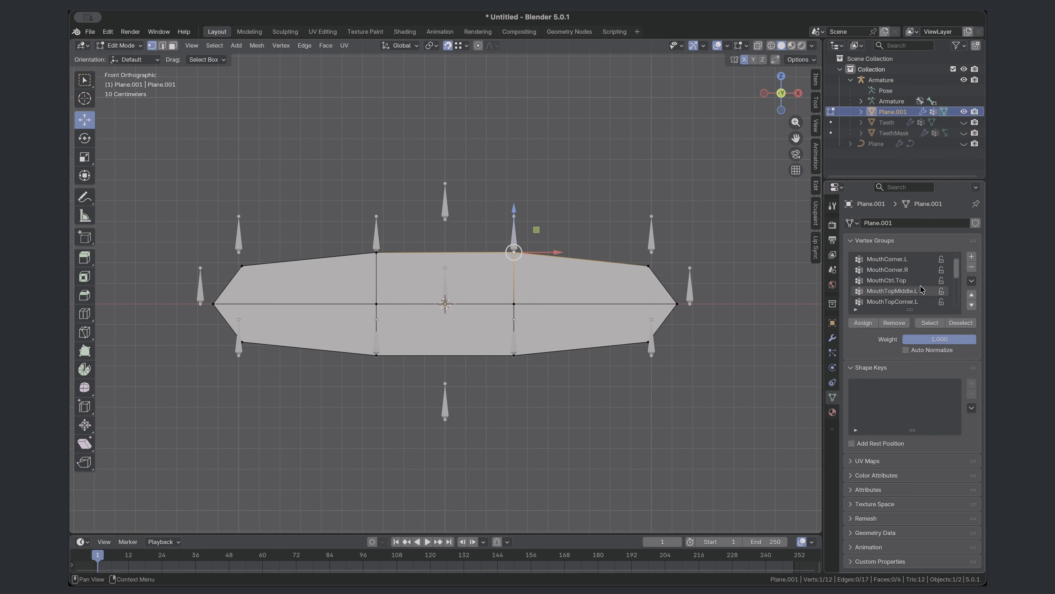
{"action": "left_click", "coordinate": [921, 290]}
{"action": "scroll", "coordinate": [921, 290], "scroll_direction": "down", "scroll_amount": 2}
{"action": "left_click", "coordinate": [867, 324]}
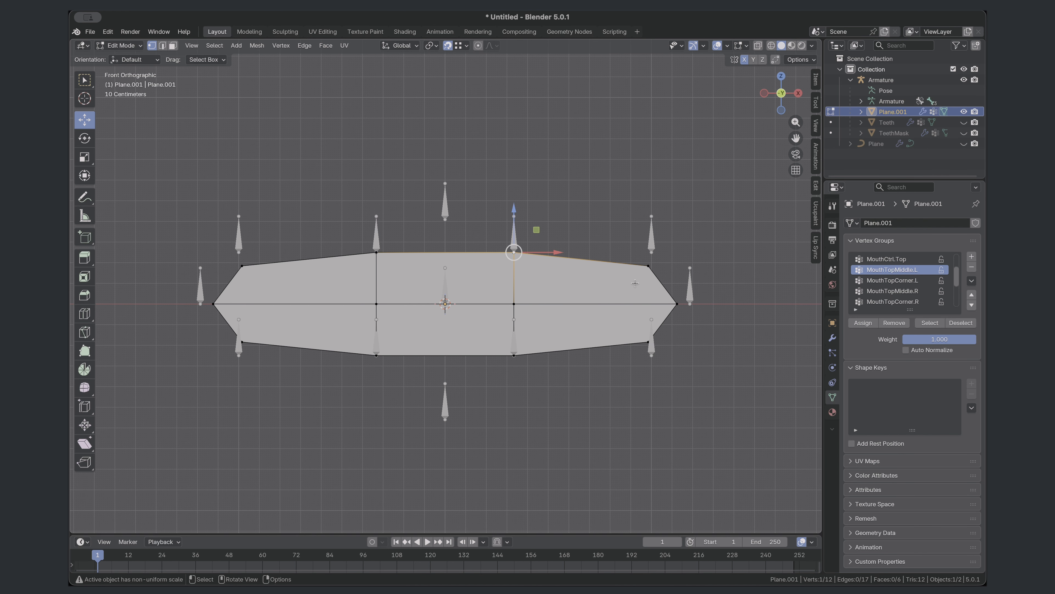
{"action": "left_click", "coordinate": [648, 267]}
{"action": "middle_click_drag", "start_coordinate": [648, 268], "coordinate": [672, 277]}
{"action": "key", "text": "KP_1"}
{"action": "left_click", "coordinate": [910, 281]}
{"action": "left_click", "coordinate": [866, 324]}
- Assign the outermost vertex on the .L side to MouthCorner.L and the lower corner vertex to MouthBottomCorner.L
{"action": "left_click", "coordinate": [677, 304]}
{"action": "scroll", "coordinate": [900, 281], "scroll_direction": "down", "scroll_amount": 4}
{"action": "scroll", "coordinate": [903, 283], "scroll_direction": "up", "scroll_amount": 6}
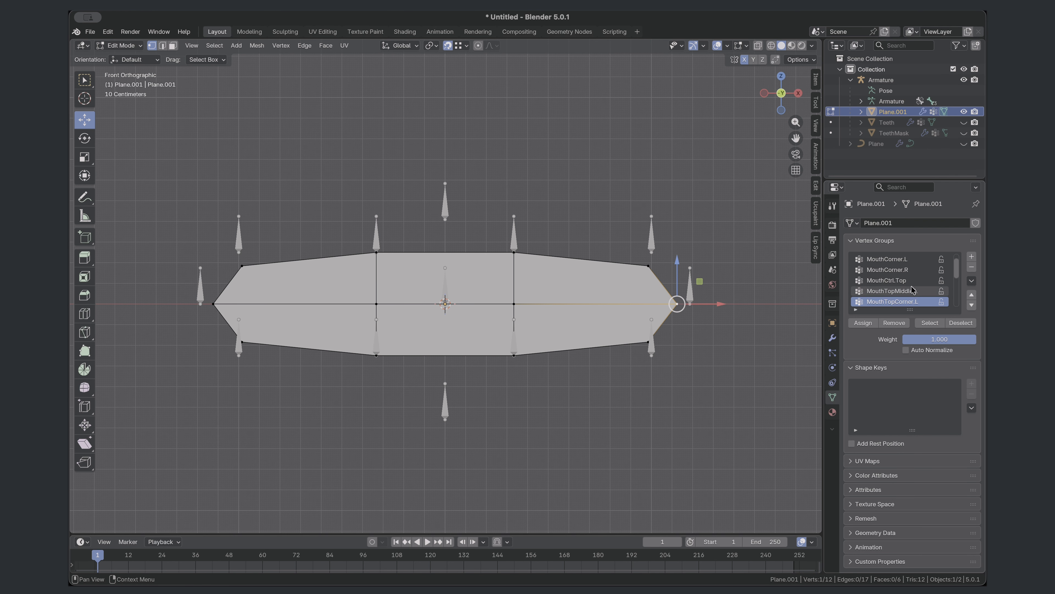
{"action": "left_click", "coordinate": [897, 260]}
{"action": "left_click", "coordinate": [866, 323]}
{"action": "left_click", "coordinate": [648, 342]}
{"action": "scroll", "coordinate": [906, 282], "scroll_direction": "down", "scroll_amount": 6}
{"action": "left_click", "coordinate": [906, 281]}
{"action": "left_click", "coordinate": [866, 323]}
- Assign the two lower middle vertices to the MouthBottomMiddle.L and MouthBottomMiddle.R vertex groups
{"action": "left_click", "coordinate": [514, 355]}
{"action": "scroll", "coordinate": [888, 285], "scroll_direction": "down", "scroll_amount": 1}
{"action": "left_click", "coordinate": [889, 283]}
{"action": "left_click", "coordinate": [865, 323]}
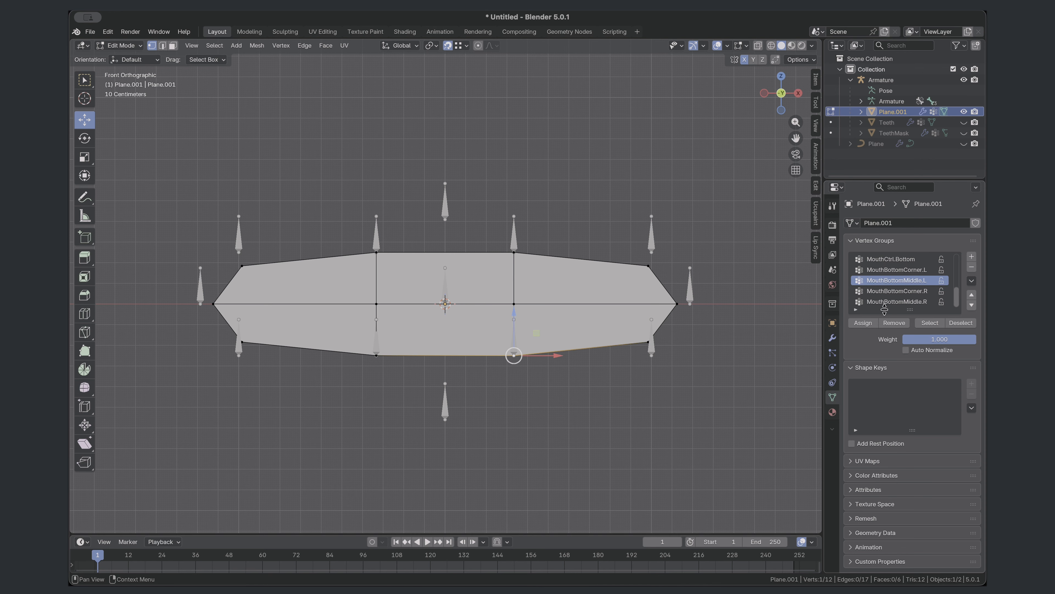
{"action": "left_click", "coordinate": [377, 355]}
{"action": "left_click", "coordinate": [910, 302]}
{"action": "left_click", "coordinate": [866, 323]}
- Assign the lower corner vertex on the .R side to MouthBottomCorner.R and the outermost vertex to MouthCorner.R
{"action": "left_click", "coordinate": [242, 342]}
{"action": "left_click", "coordinate": [919, 292]}
{"action": "left_click", "coordinate": [866, 323]}
{"action": "left_click", "coordinate": [213, 304]}
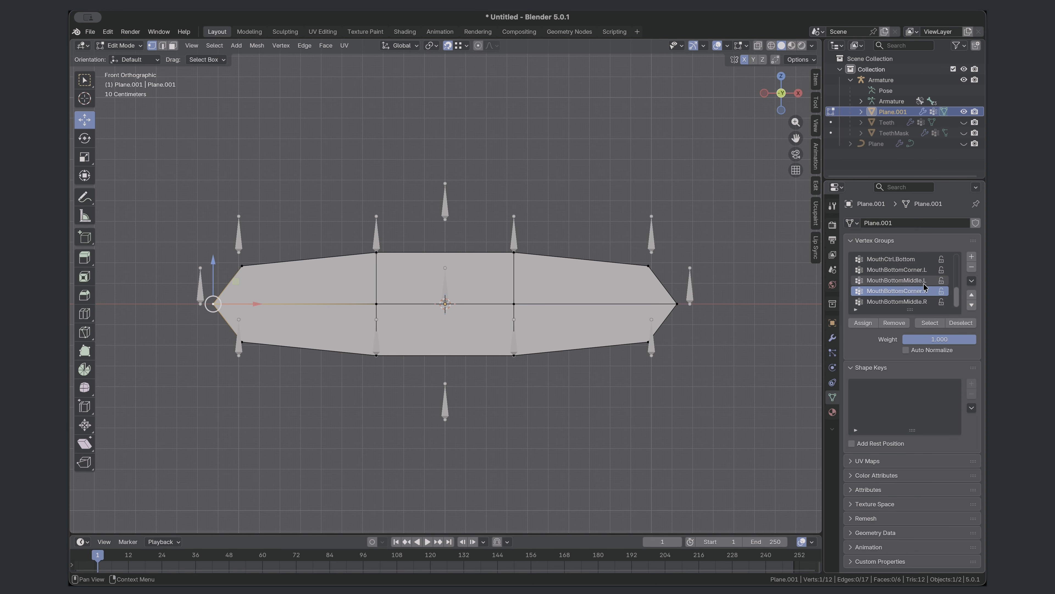
{"action": "scroll", "coordinate": [920, 284], "scroll_direction": "up", "scroll_amount": 8}
{"action": "left_click", "coordinate": [910, 283]}
- Assign the upper corner vertex on the .R side to MouthTopCorner.R and the upper middle vertex to MouthTopMiddle.R
{"action": "left_click", "coordinate": [242, 266]}
{"action": "scroll", "coordinate": [907, 290], "scroll_direction": "down", "scroll_amount": 4}
{"action": "left_click", "coordinate": [906, 291]}
{"action": "left_click", "coordinate": [867, 322]}
{"action": "left_click", "coordinate": [376, 252]}
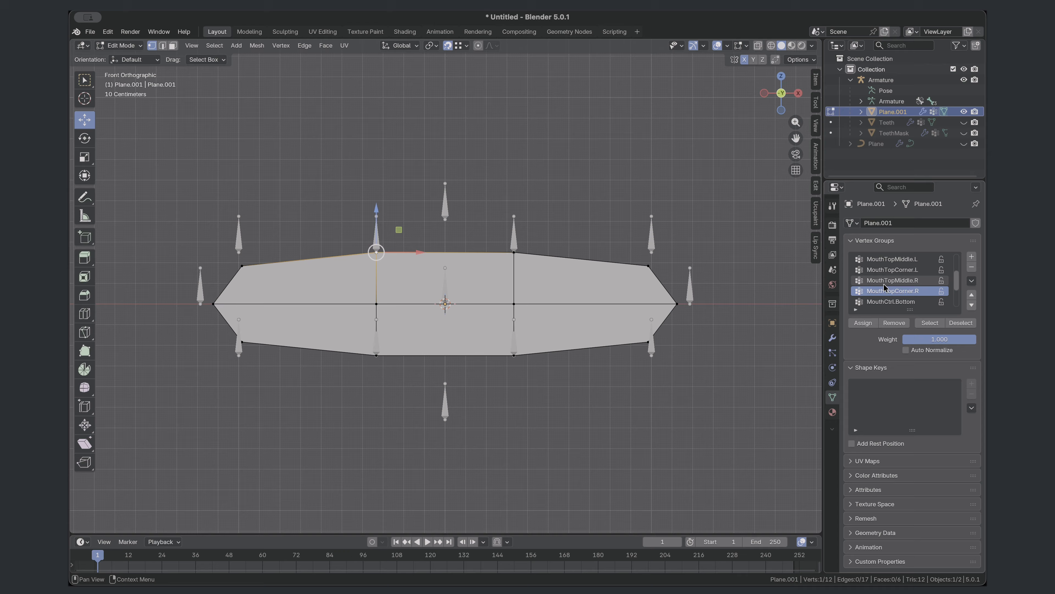
{"action": "left_click", "coordinate": [887, 281]}
{"action": "left_click", "coordinate": [865, 323]}
- Select the whole plane mesh and extrude it backward along Y to give the mouth interior depth
{"action": "left_click", "coordinate": [120, 45]}
{"action": "scroll", "coordinate": [386, 353], "scroll_direction": "down", "scroll_amount": 2}
{"action": "middle_click_drag", "start_coordinate": [299, 329], "coordinate": [356, 340]}
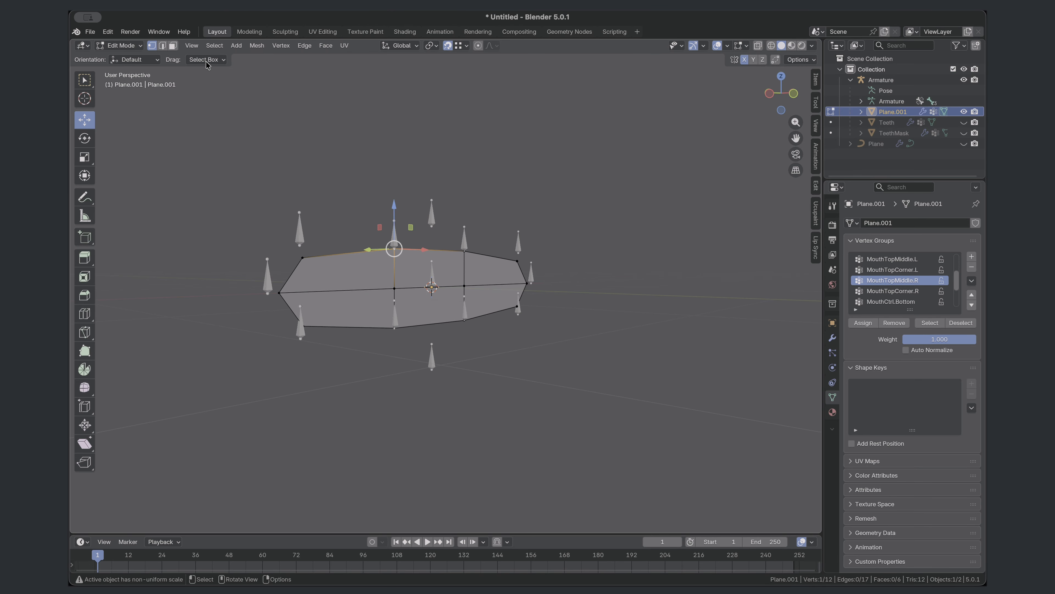
{"action": "key", "text": "a"}
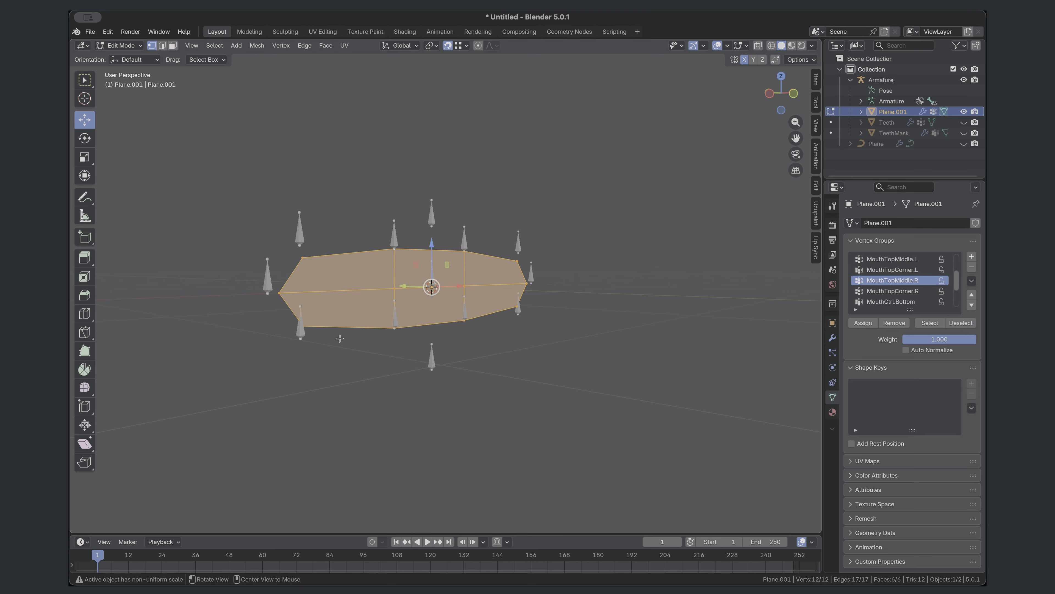
{"action": "middle_click_drag", "start_coordinate": [382, 269], "coordinate": [398, 346]}
{"action": "key", "text": "e"}
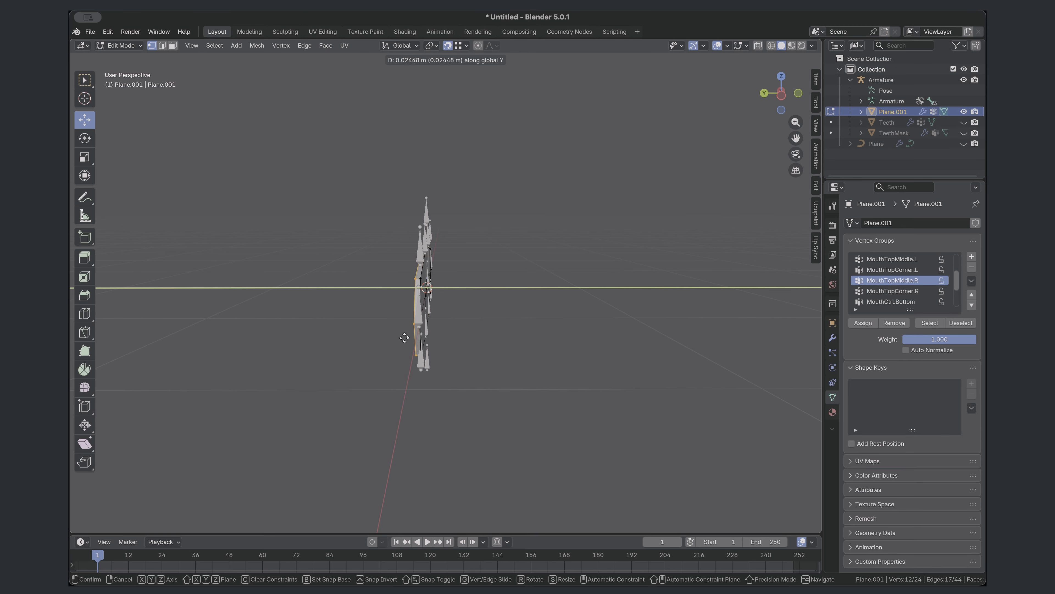
{"action": "left_click", "coordinate": [336, 338]}
- Delete the six front faces of the extruded mesh so the mouth interior is open toward the lips
{"action": "middle_click_drag", "start_coordinate": [336, 337], "coordinate": [275, 320]}
{"action": "left_click", "coordinate": [257, 354]}
{"action": "key", "text": "3"}
{"action": "left_click", "coordinate": [361, 274]}
{"action": "left_click", "coordinate": [385, 297], "text": "shift"}
{"action": "left_click", "coordinate": [449, 266], "text": "shift"}
{"action": "left_click", "coordinate": [449, 306], "text": "shift"}
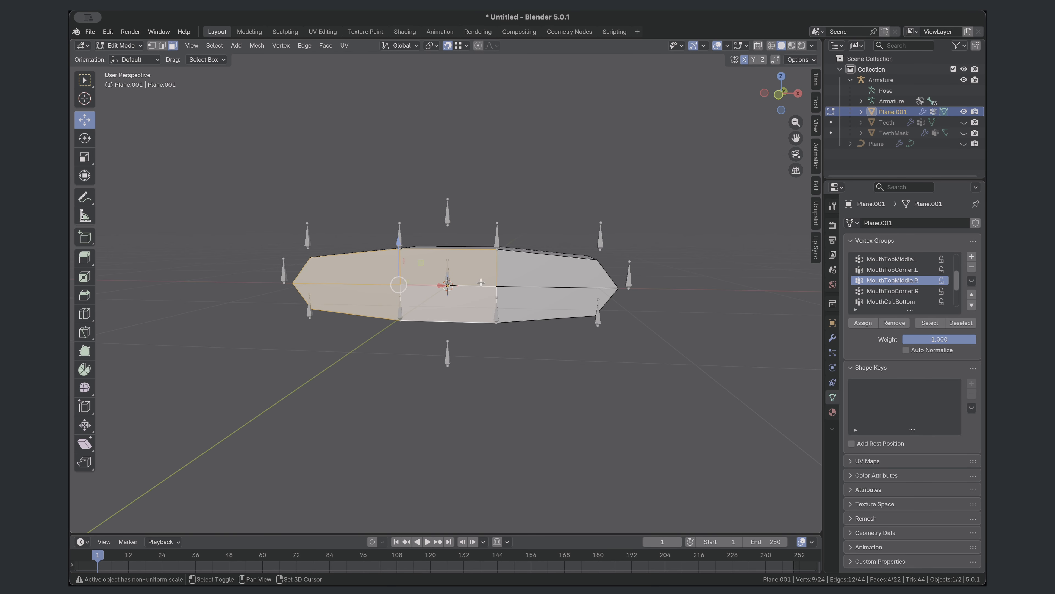
{"action": "left_click", "coordinate": [549, 268], "text": "shift"}
{"action": "left_click", "coordinate": [549, 294], "text": "shift"}
{"action": "key", "text": "x"}
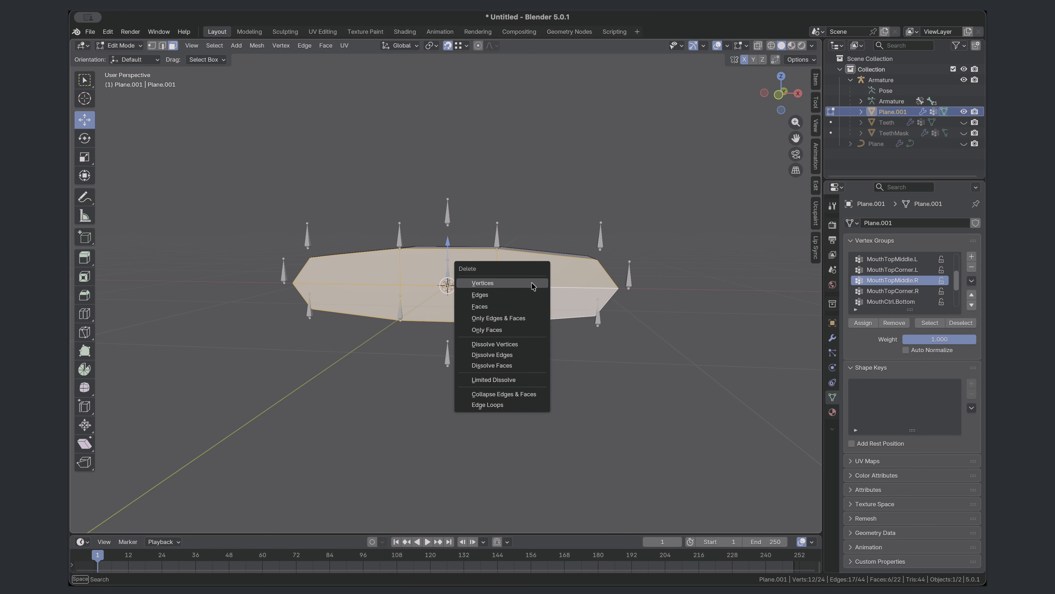
{"action": "left_click", "coordinate": [511, 310]}
- Show the Teeth object and the lip curve in the viewport again
{"action": "middle_click_drag", "start_coordinate": [511, 310], "coordinate": [478, 291]}
{"action": "left_click", "coordinate": [963, 122]}
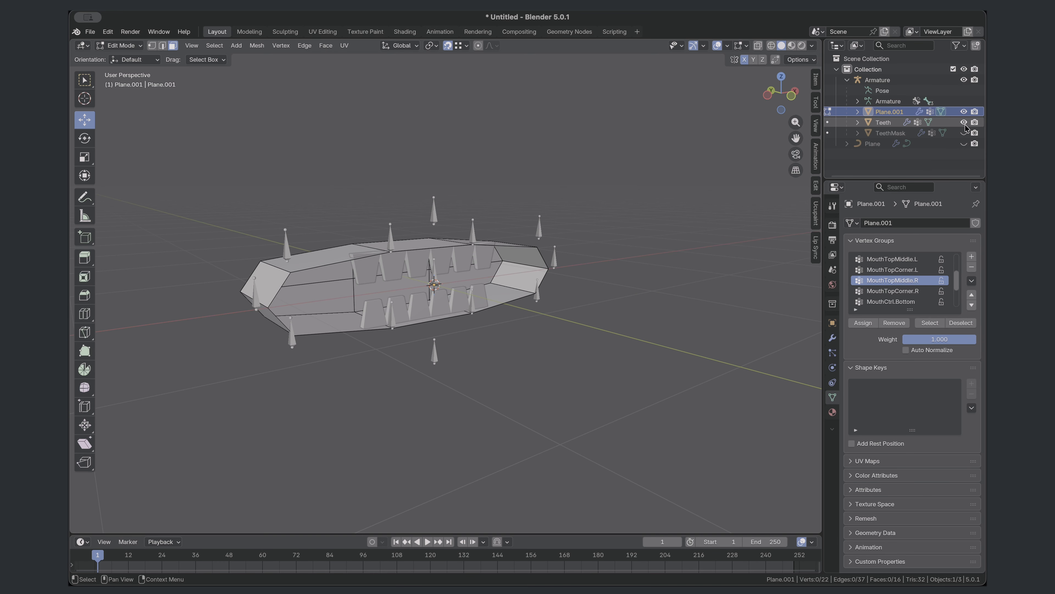
{"action": "scroll", "coordinate": [964, 152], "scroll_direction": "left", "scroll_amount": 1}
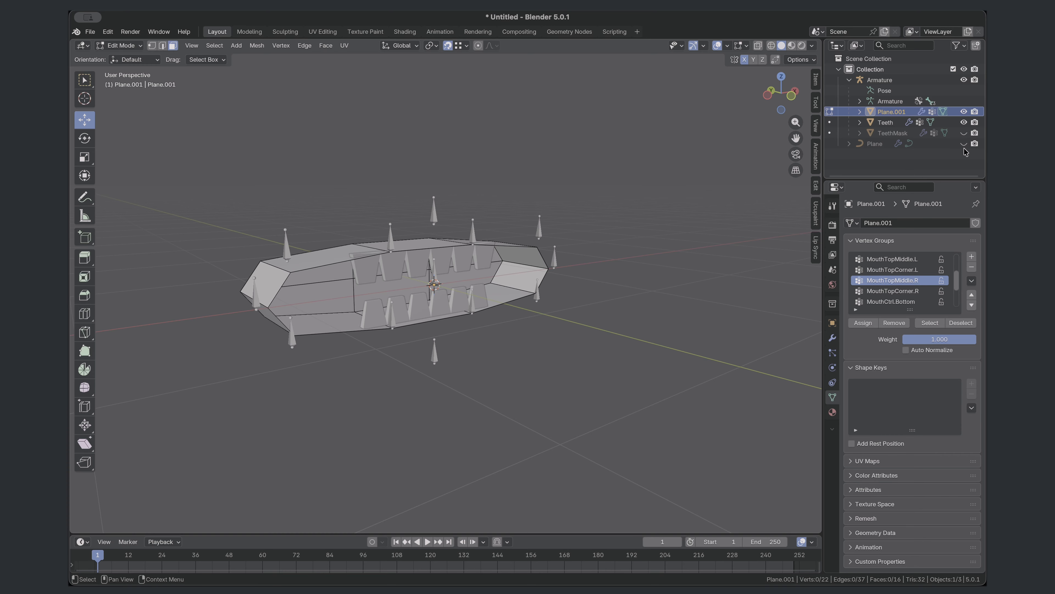
{"action": "left_click", "coordinate": [964, 143]}
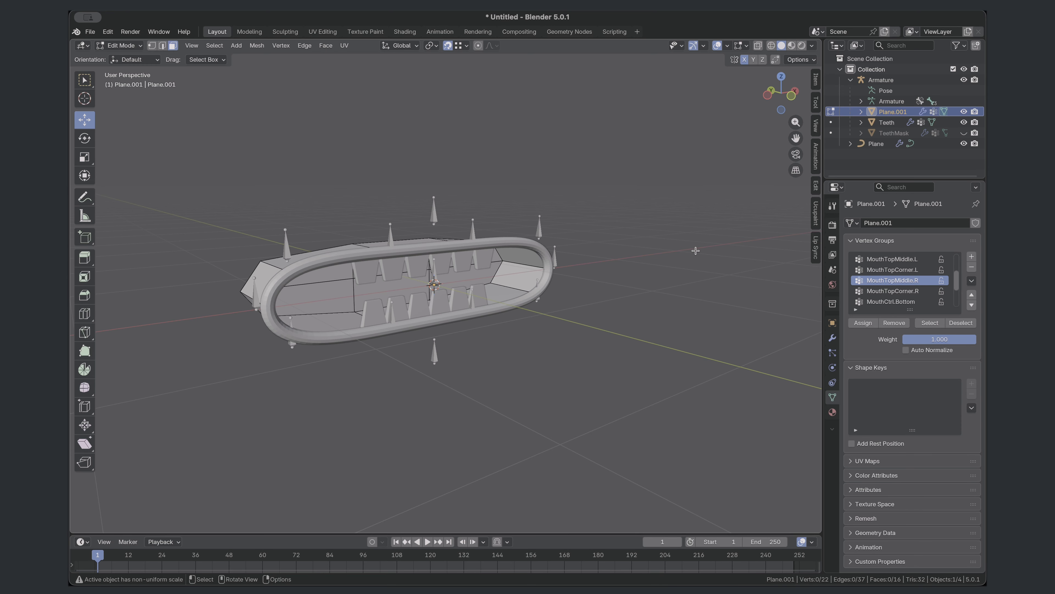
{"action": "middle_click_drag", "start_coordinate": [695, 248], "coordinate": [623, 233]}
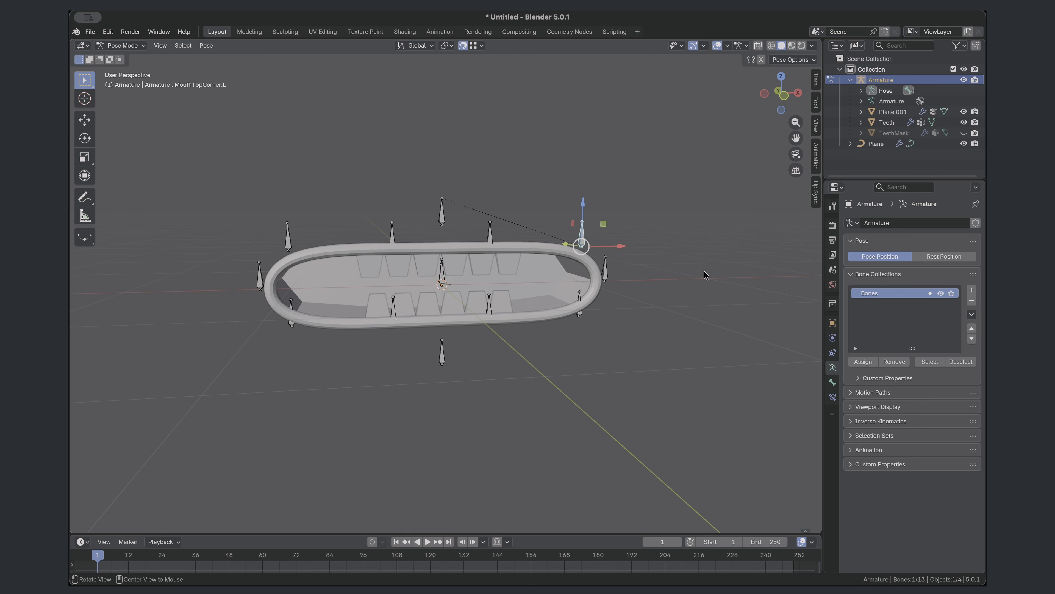
- Return the armature to Object Mode, select the mouth interior mesh and rename it MouthInside
{"action": "left_click", "coordinate": [123, 46]}
{"action": "left_click", "coordinate": [128, 58]}
{"action": "left_click", "coordinate": [542, 288]}
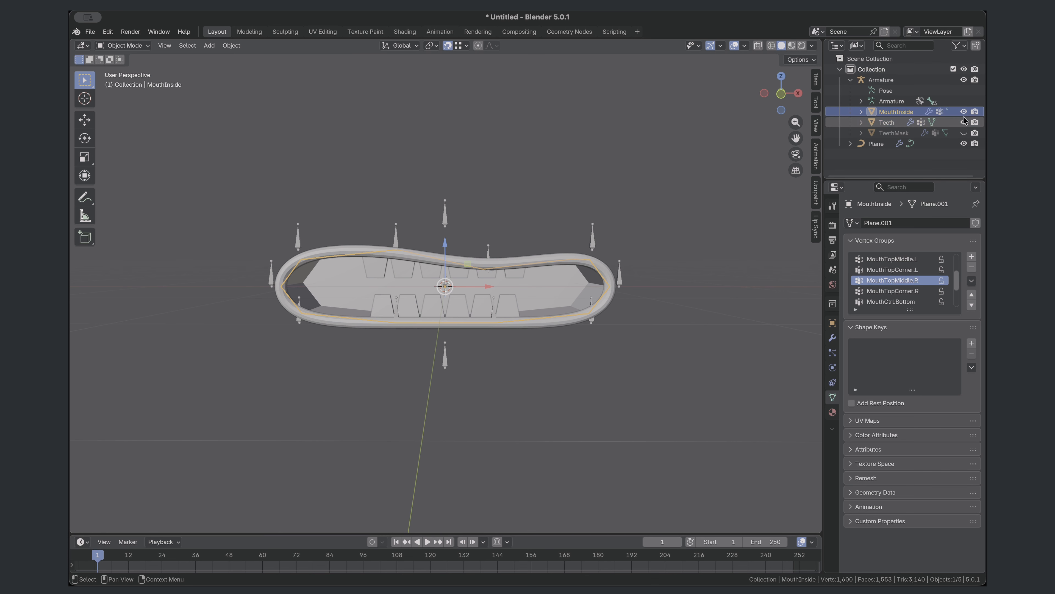
- Add a Subdivision Surface modifier with viewport level 2 to MouthInside and shade the object smooth
{"action": "left_click", "coordinate": [833, 339]}
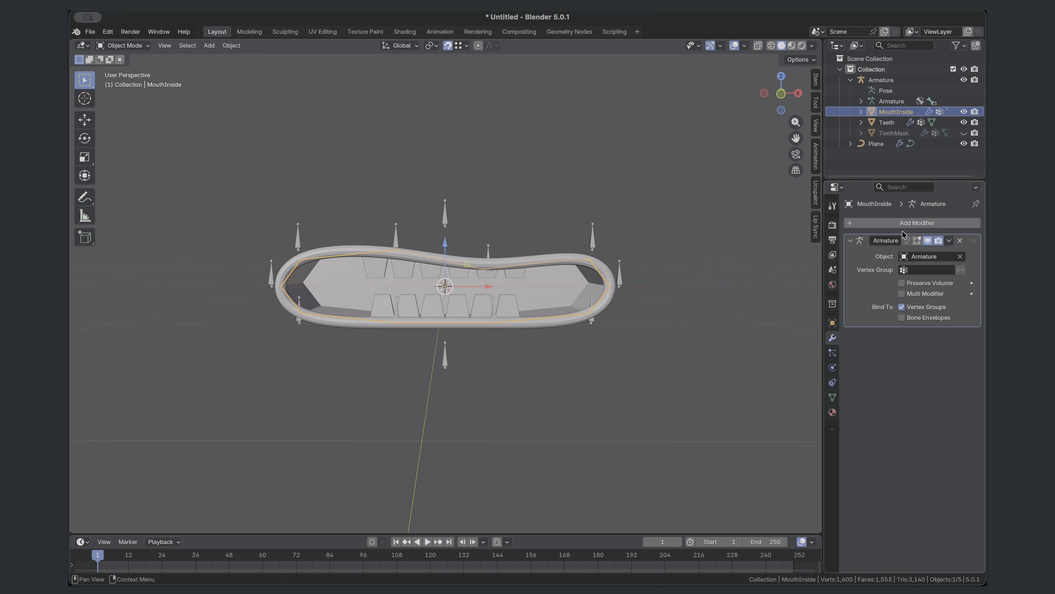
{"action": "left_click", "coordinate": [904, 223]}
{"action": "mouse_move", "coordinate": [892, 221]}
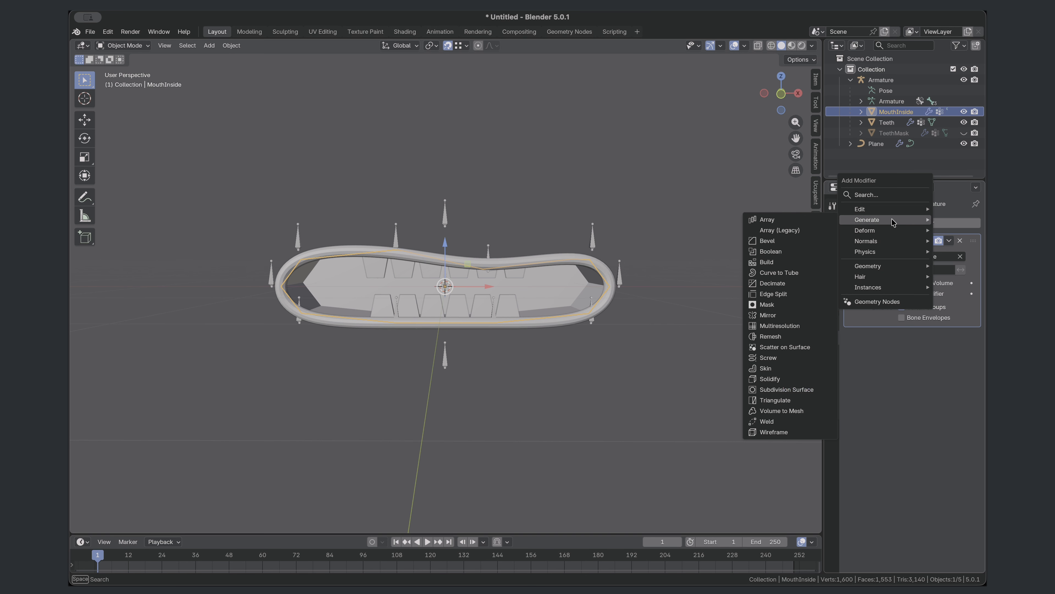
{"action": "left_click", "coordinate": [787, 393]}
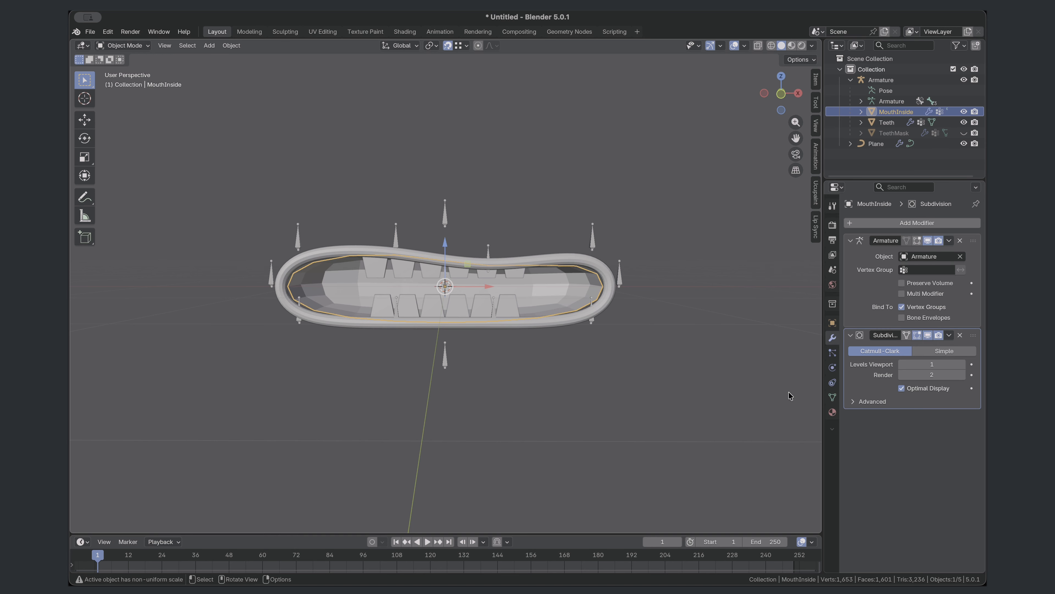
{"action": "left_click", "coordinate": [963, 365]}
{"action": "right_click", "coordinate": [303, 249]}
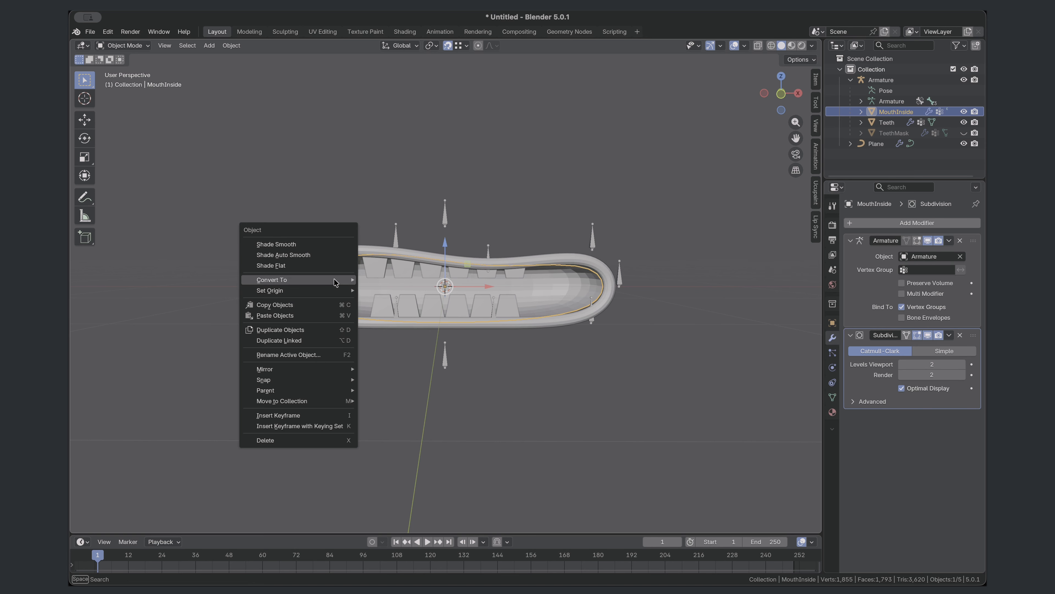
{"action": "left_click", "coordinate": [314, 241]}
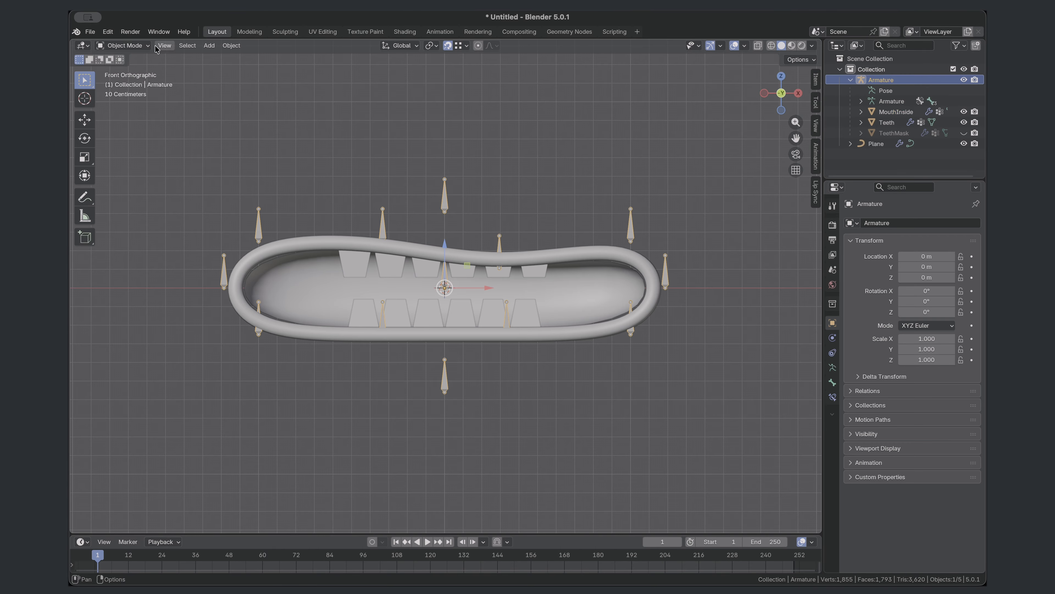
- Scale MouthInside's front opening edges to about 1.05 along X and adjust their Z scale to fit behind the lips
{"action": "left_click", "coordinate": [147, 48]}
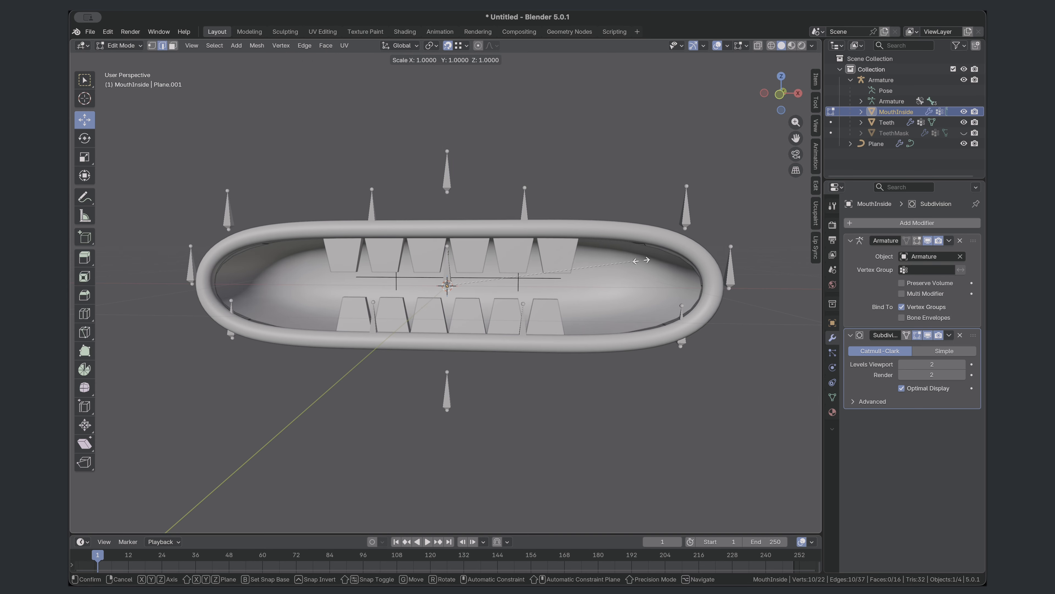
{"action": "left_click", "coordinate": [669, 252]}
{"action": "key", "text": "s"}
{"action": "key", "text": "x"}
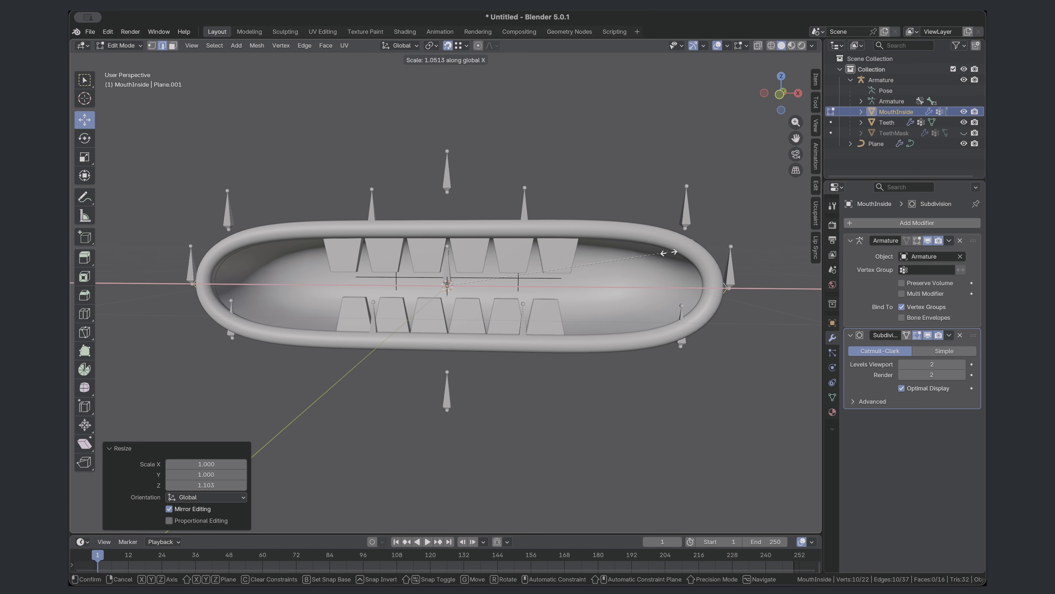
{"action": "left_click", "coordinate": [669, 253]}
{"action": "middle_click_drag", "start_coordinate": [669, 252], "coordinate": [743, 216]}
{"action": "key", "text": "s"}
{"action": "key", "text": "z"}
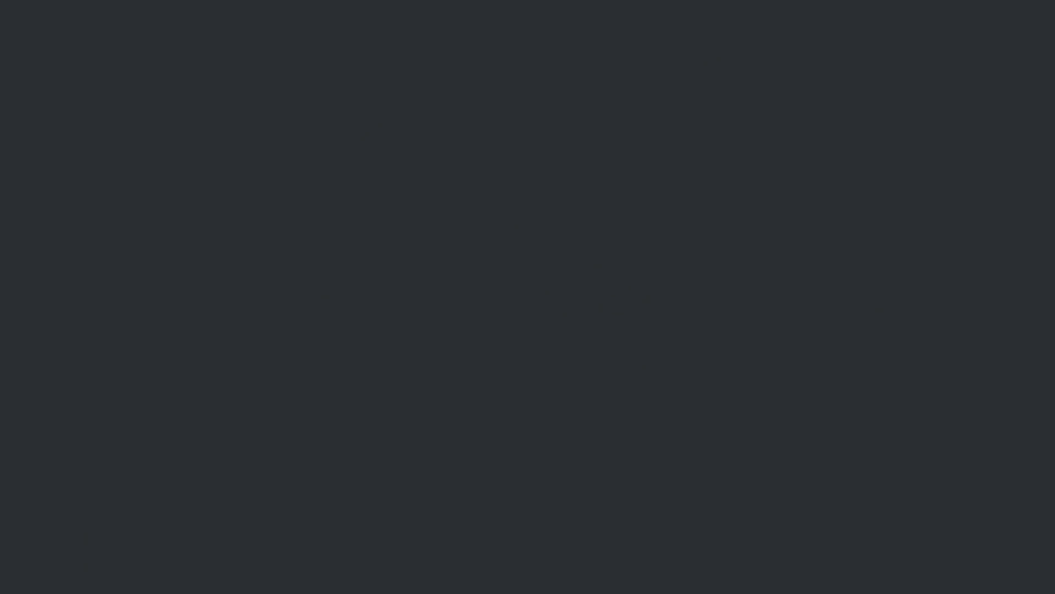
- Add a sphere empty at the world origin
{"action": "left_click", "coordinate": [214, 45]}
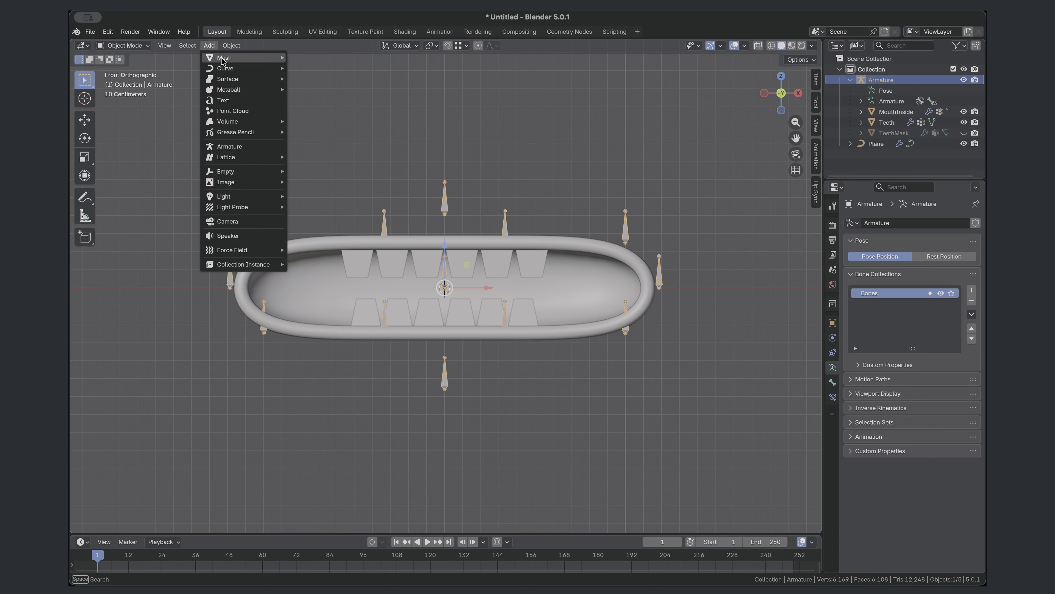
{"action": "mouse_move", "coordinate": [232, 171]}
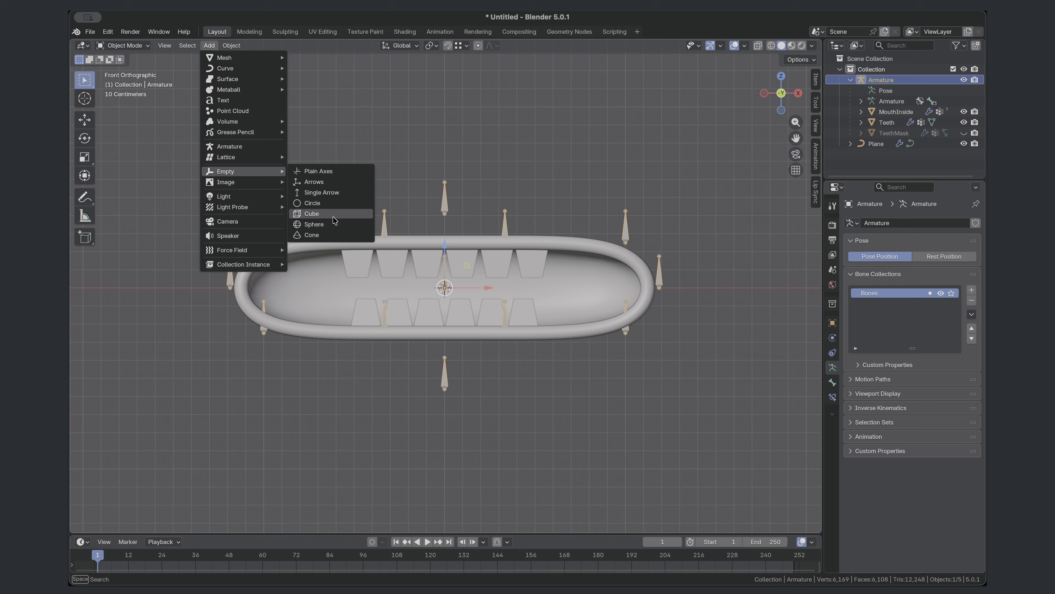
{"action": "left_click", "coordinate": [332, 228]}
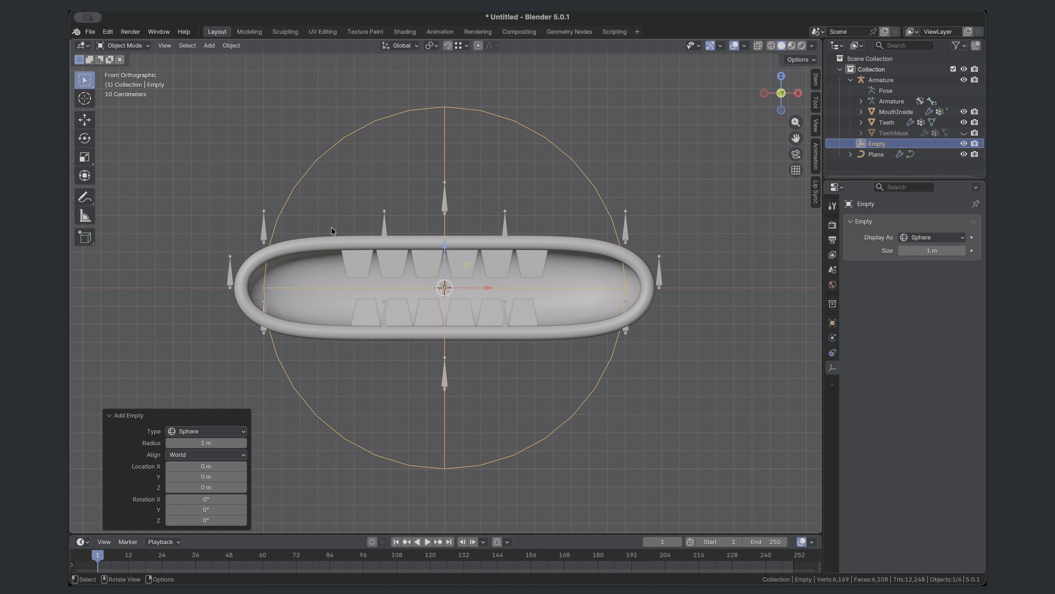
- Hide the sphere empty in the viewport, switch the armature to Pose Mode and select all its bones
{"action": "left_click", "coordinate": [964, 143]}
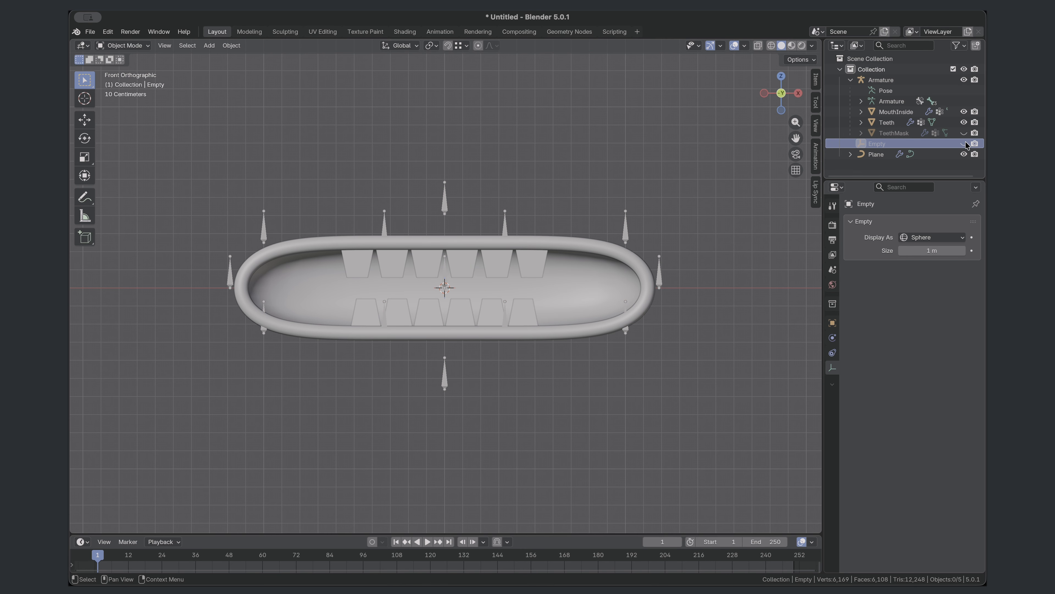
{"action": "left_click", "coordinate": [263, 232]}
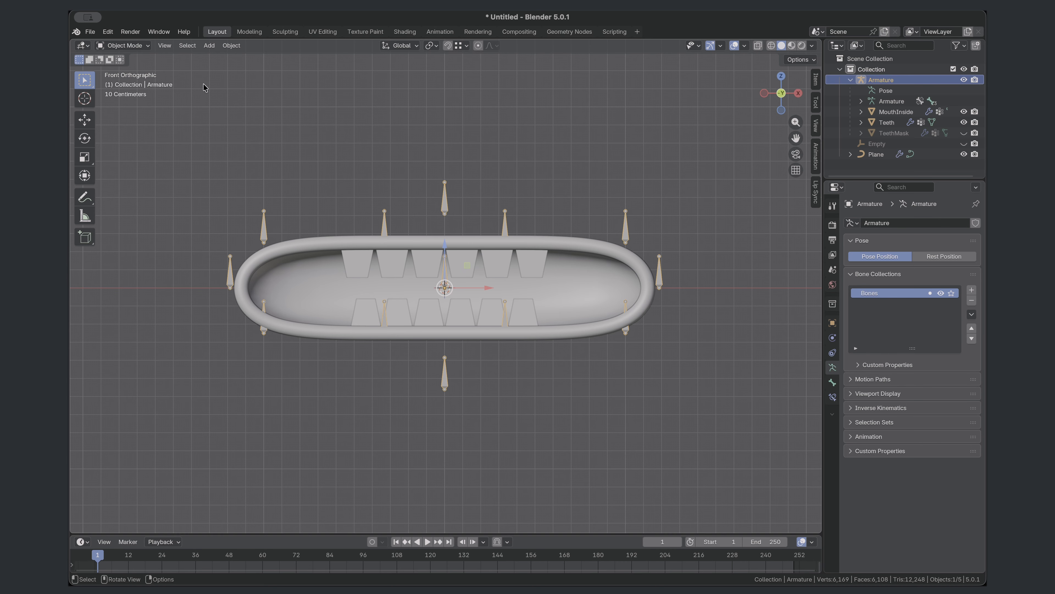
{"action": "left_click", "coordinate": [137, 46]}
{"action": "left_click", "coordinate": [129, 81]}
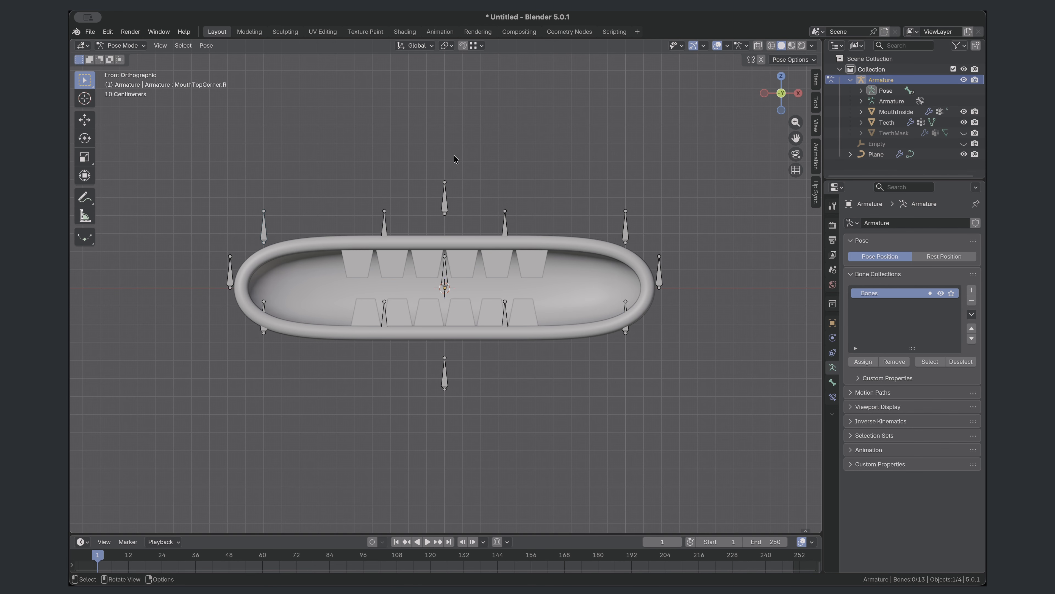
{"action": "key", "text": "a"}
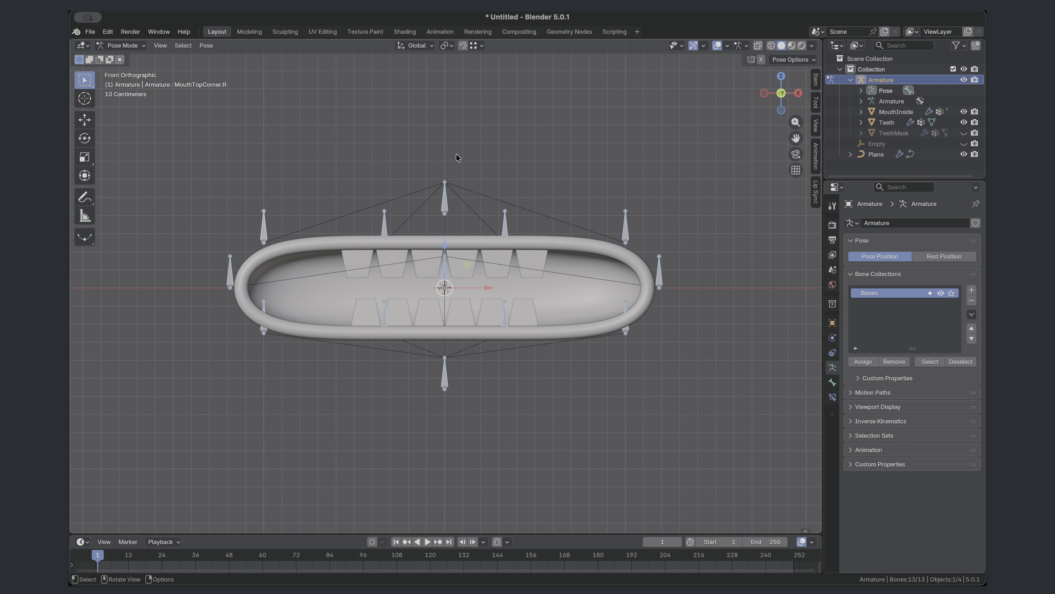
- Assign Empty as the custom shape object of the MouthTopCorner.R bone and copy it to all selected bones
{"action": "left_click", "coordinate": [832, 383]}
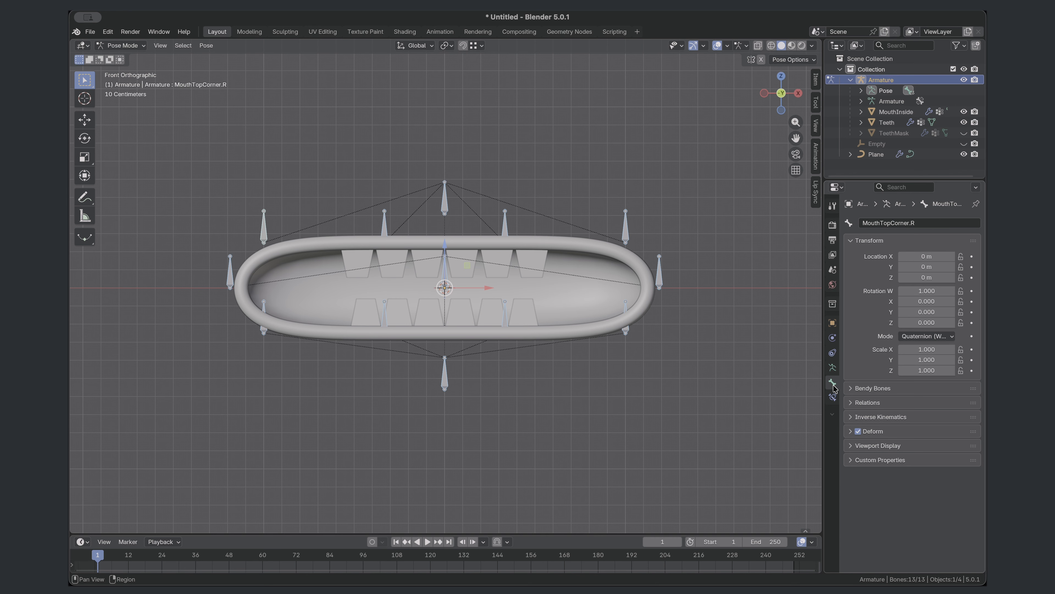
{"action": "left_click", "coordinate": [851, 446]}
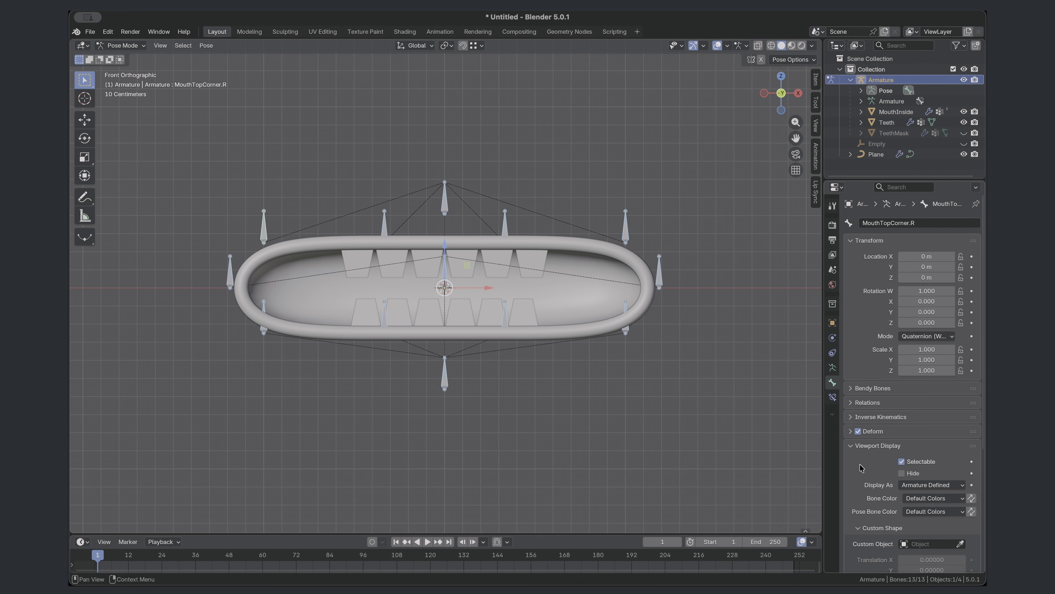
{"action": "scroll", "coordinate": [860, 467], "scroll_direction": "down", "scroll_amount": 10}
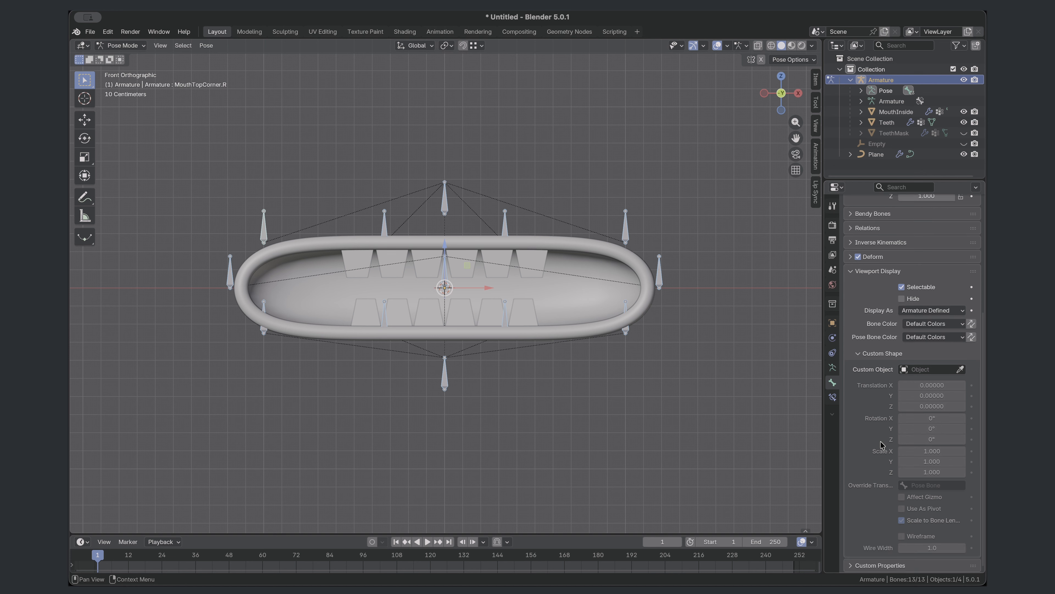
{"action": "left_click", "coordinate": [929, 370]}
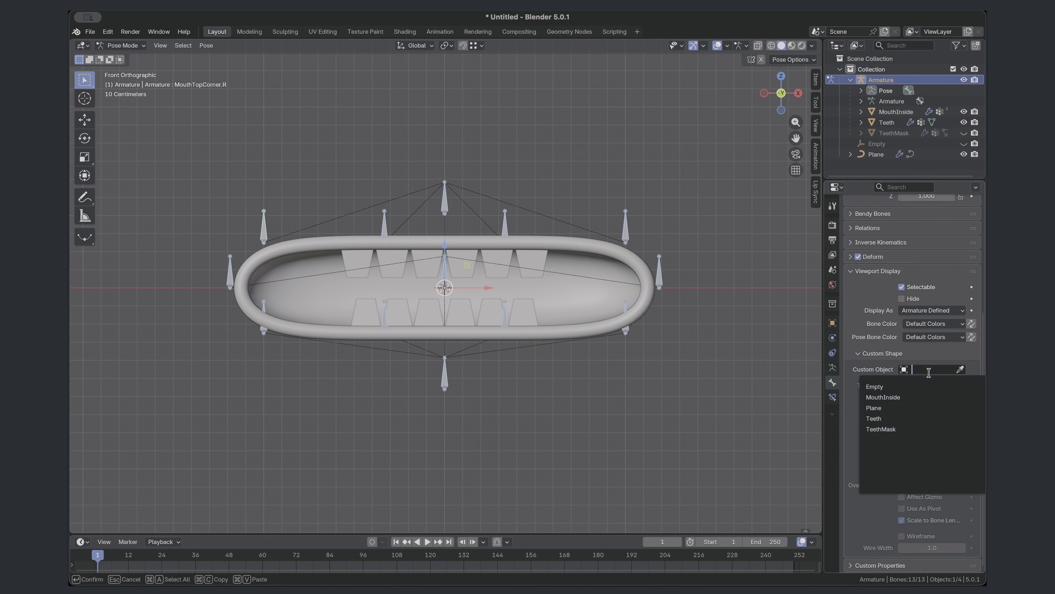
{"action": "left_click", "coordinate": [892, 387]}
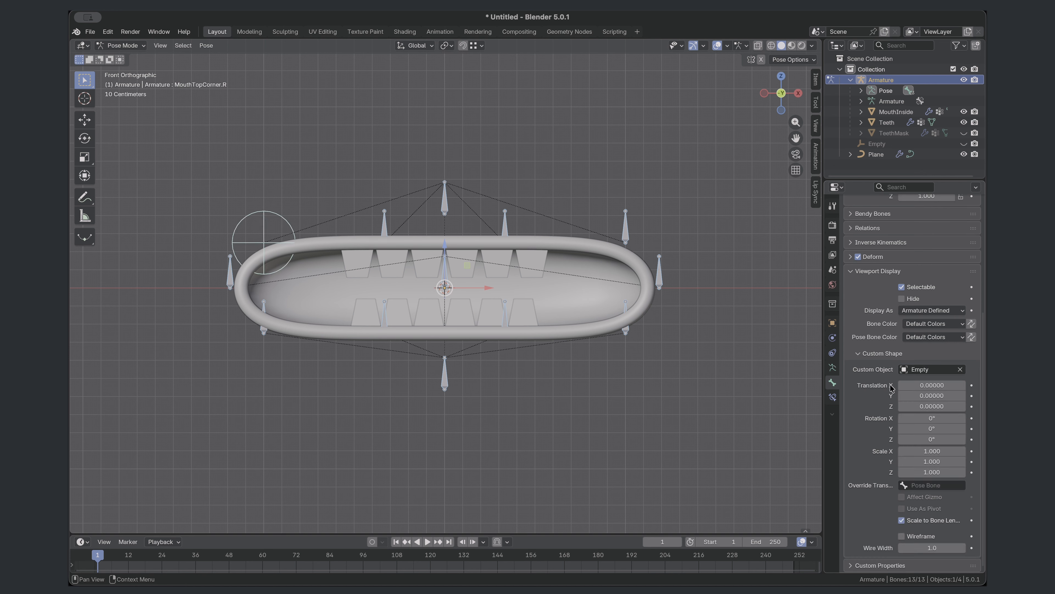
{"action": "right_click", "coordinate": [918, 369]}
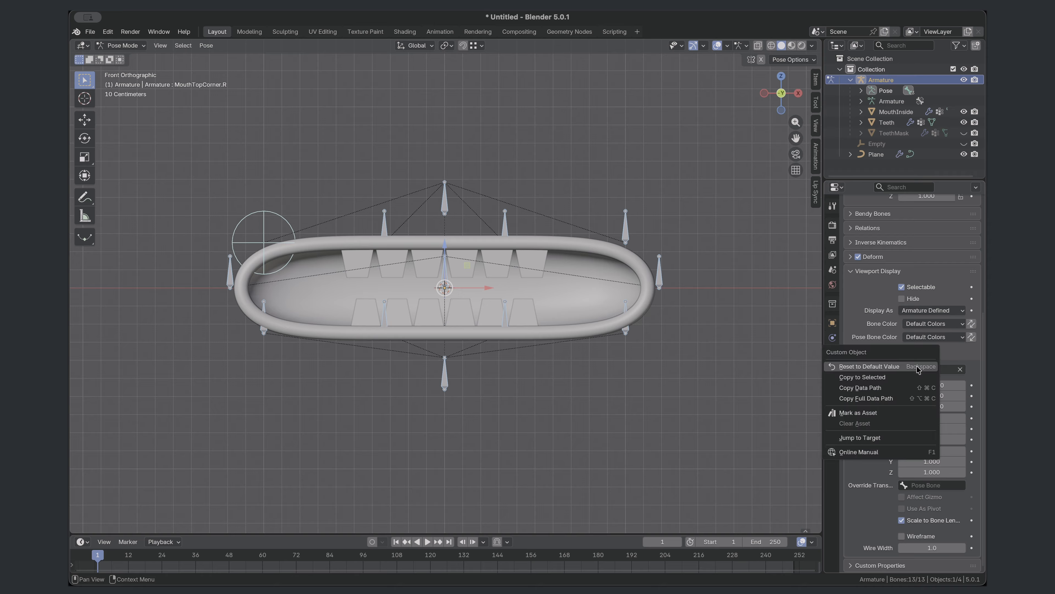
{"action": "left_click", "coordinate": [878, 377]}
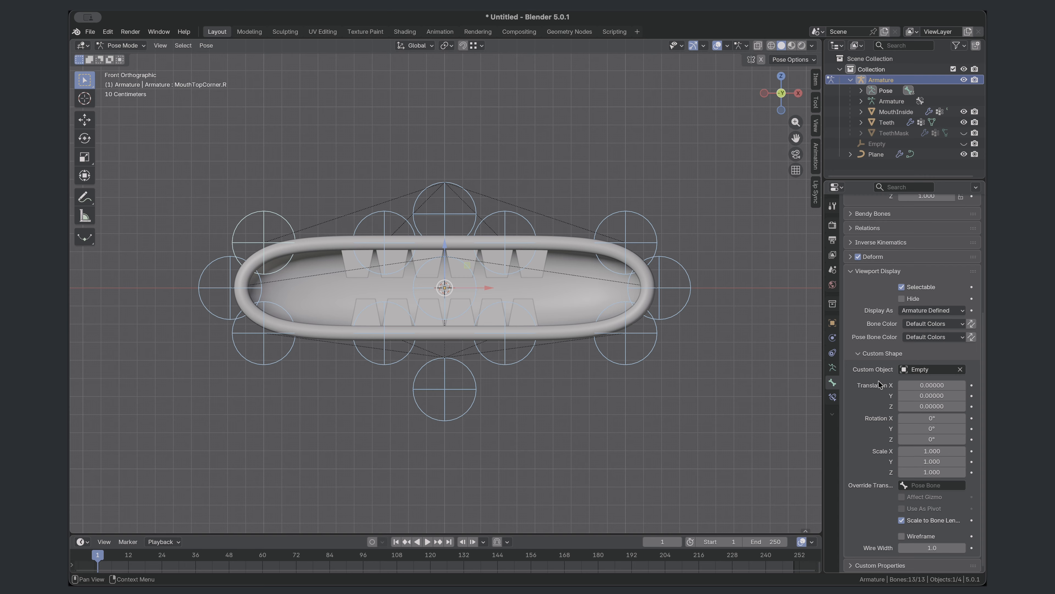
- Reduce the custom shape's X, Y and Z scale together on the MouthTopCorner.R bone
{"action": "left_click_drag", "start_coordinate": [924, 452], "coordinate": [898, 472]}
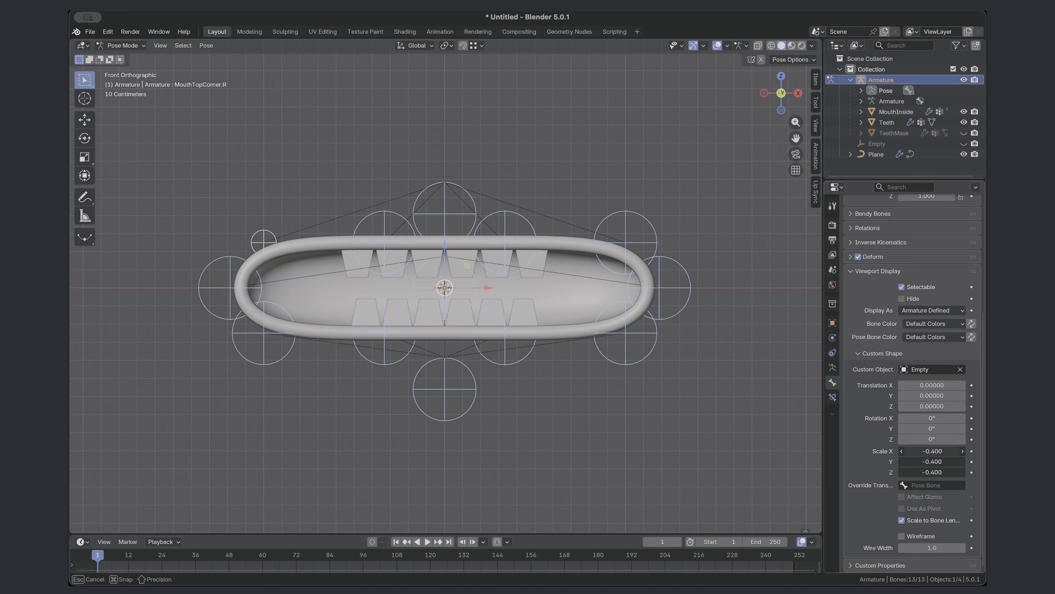